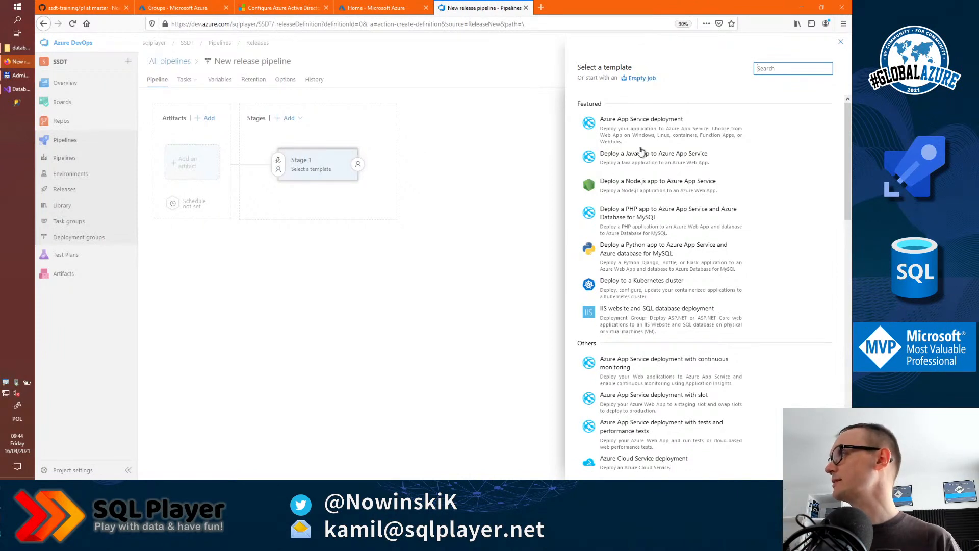
# Step: Start the release pipeline's stage from an empty job and name the stage DEV
pyautogui.click(638, 80)
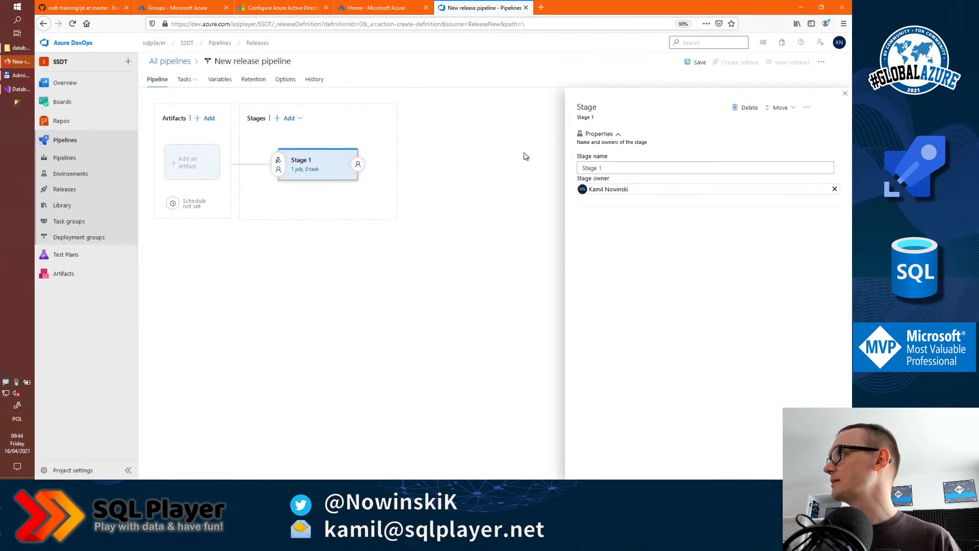
pyautogui.write('DEV')
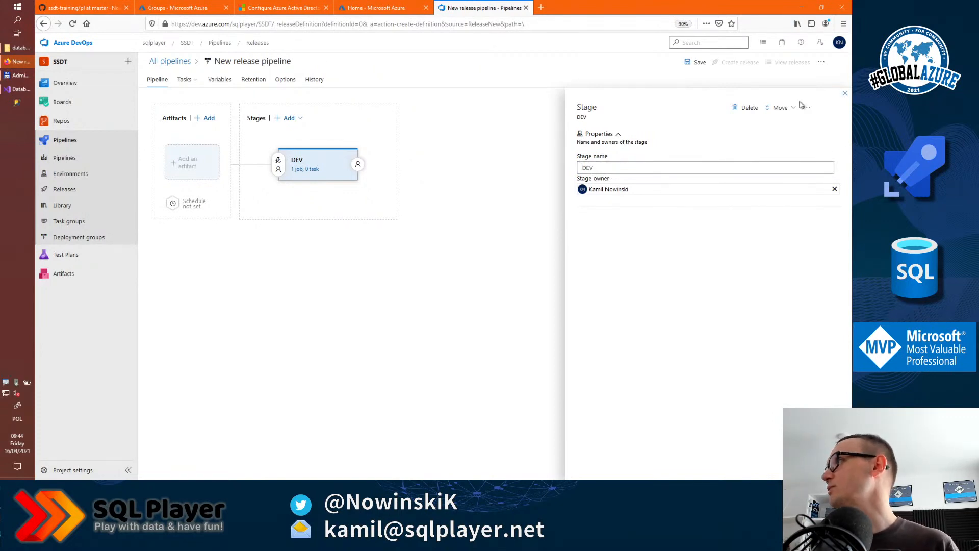
pyautogui.click(845, 96)
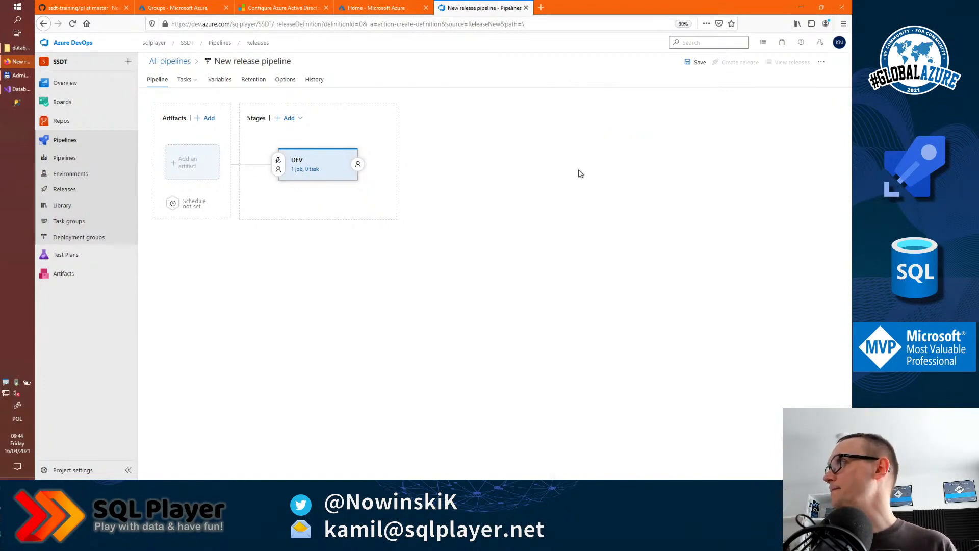
# Step: Add a build artifact from the GA2021-CI pipeline in the SSDT project, keeping the default version and alias
pyautogui.click(189, 166)
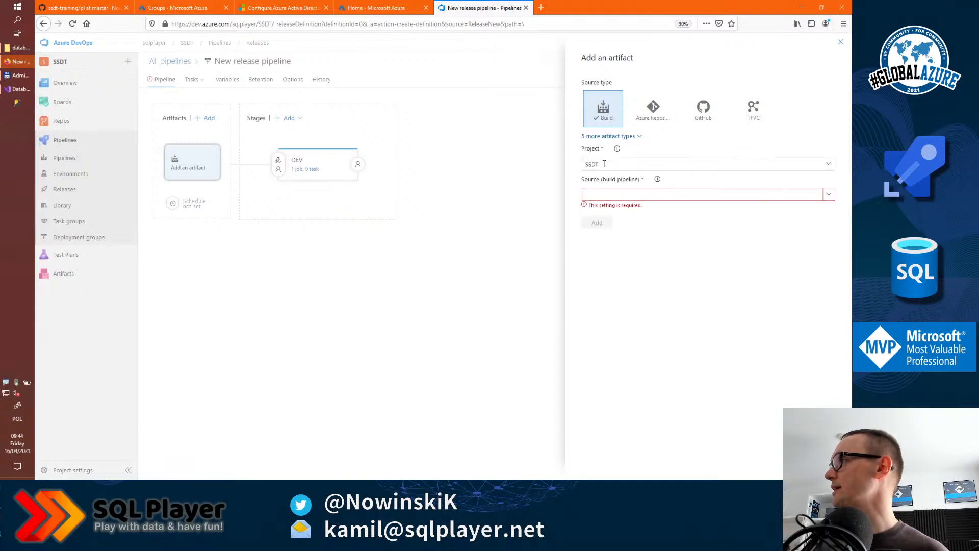
pyautogui.click(829, 195)
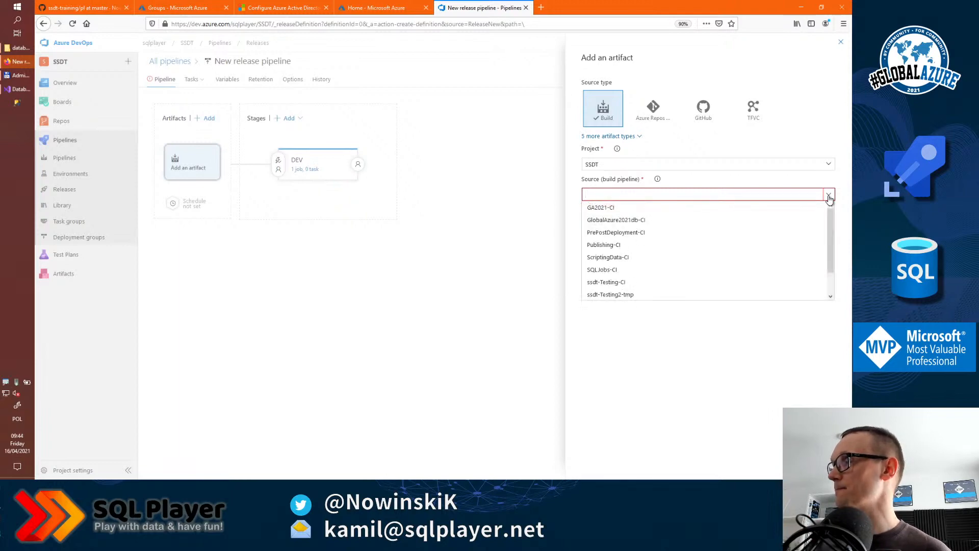
pyautogui.click(601, 206)
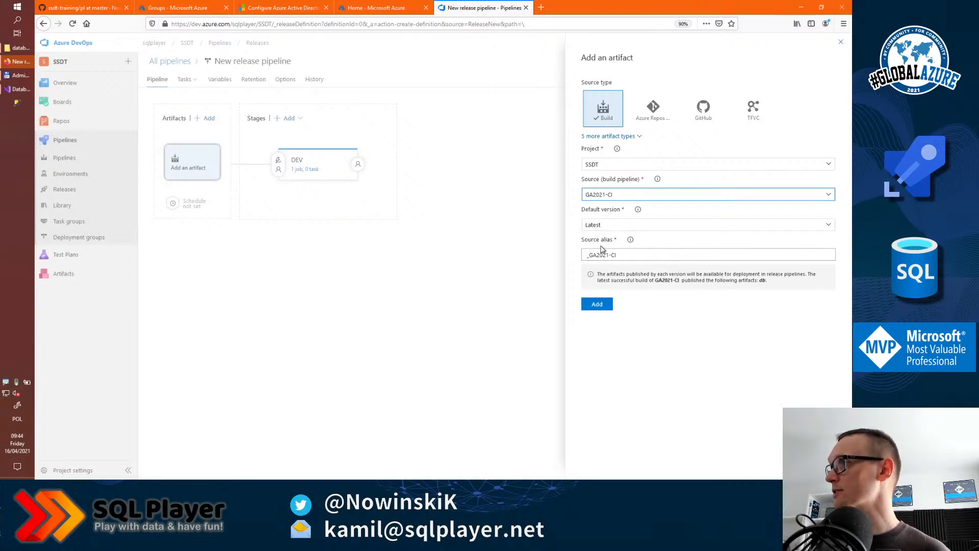
pyautogui.click(597, 304)
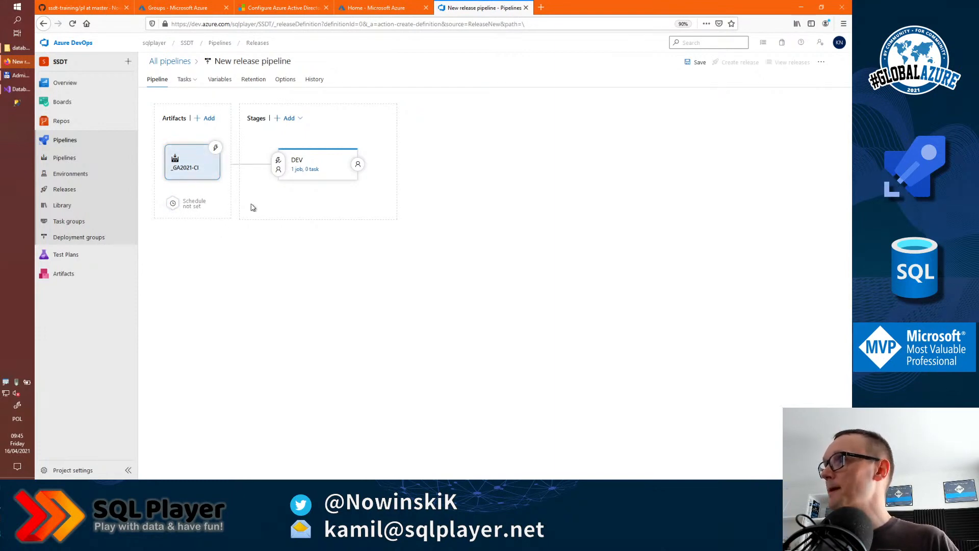
# Step: Find the Azure SQL Database deployment task and add it to the DEV stage's agent job
pyautogui.click(308, 171)
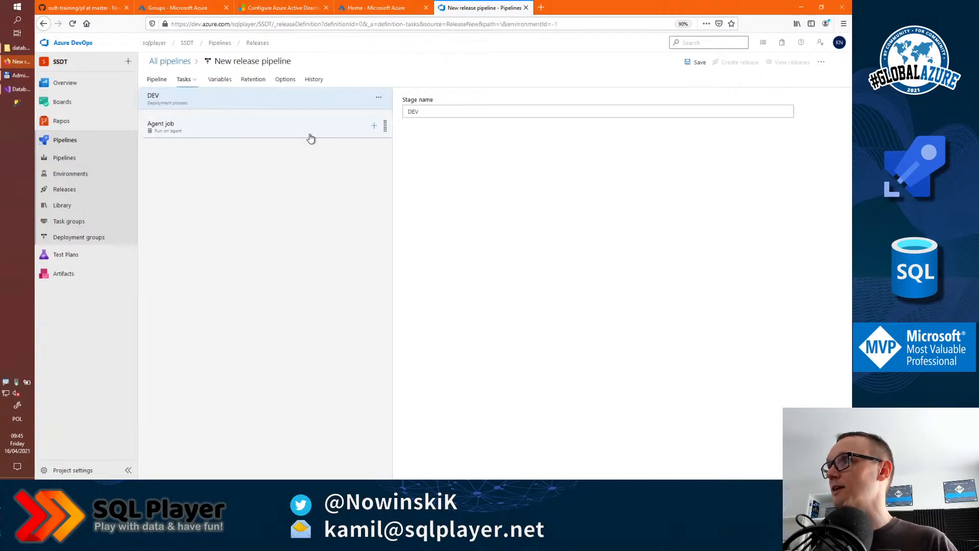
pyautogui.click(374, 126)
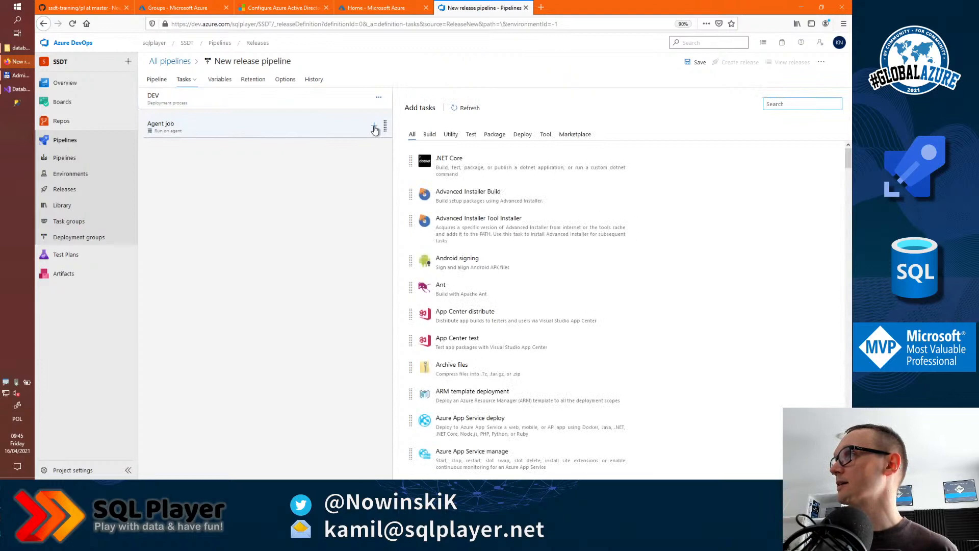
pyautogui.moveTo(61, 121)
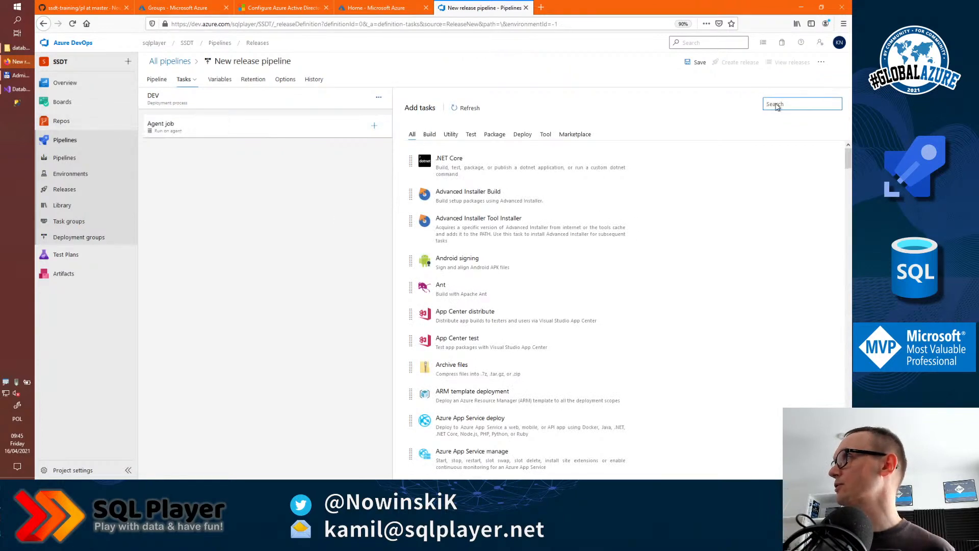
pyautogui.write('sql ser')
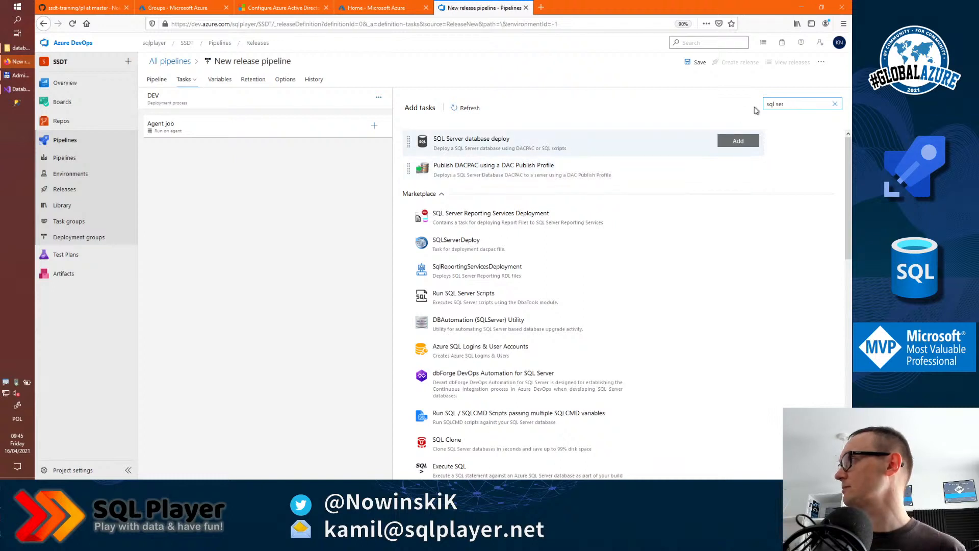
pyautogui.tripleClick(801, 104)
pyautogui.write('azure sql')
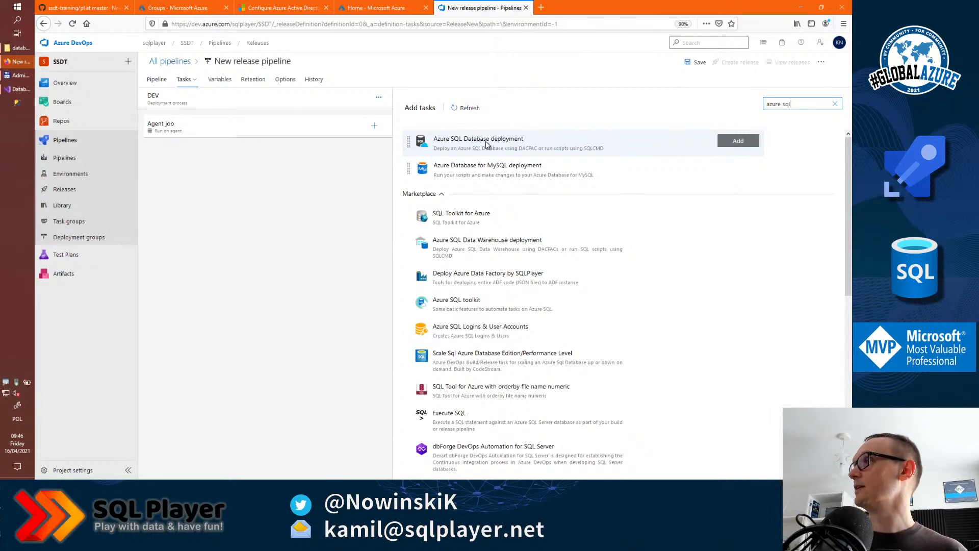
pyautogui.click(486, 144)
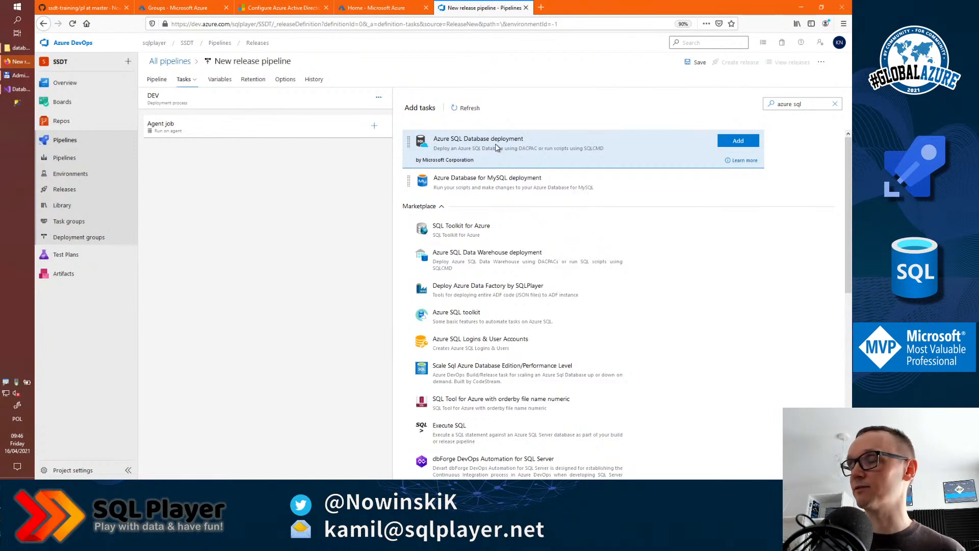
pyautogui.click(737, 146)
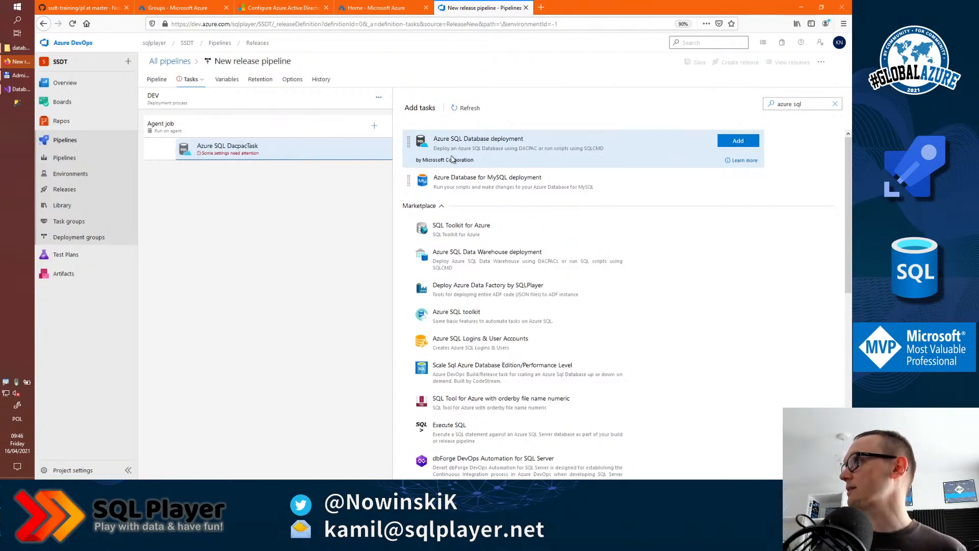
# Step: Set the Azure SQL DacpacTask's subscription to the existing MVP service connection
pyautogui.click(236, 149)
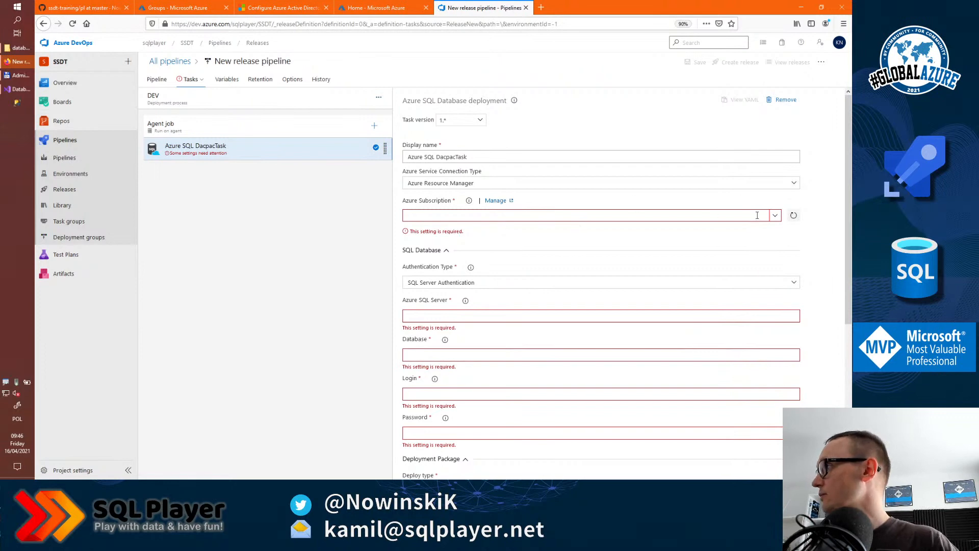
pyautogui.click(775, 216)
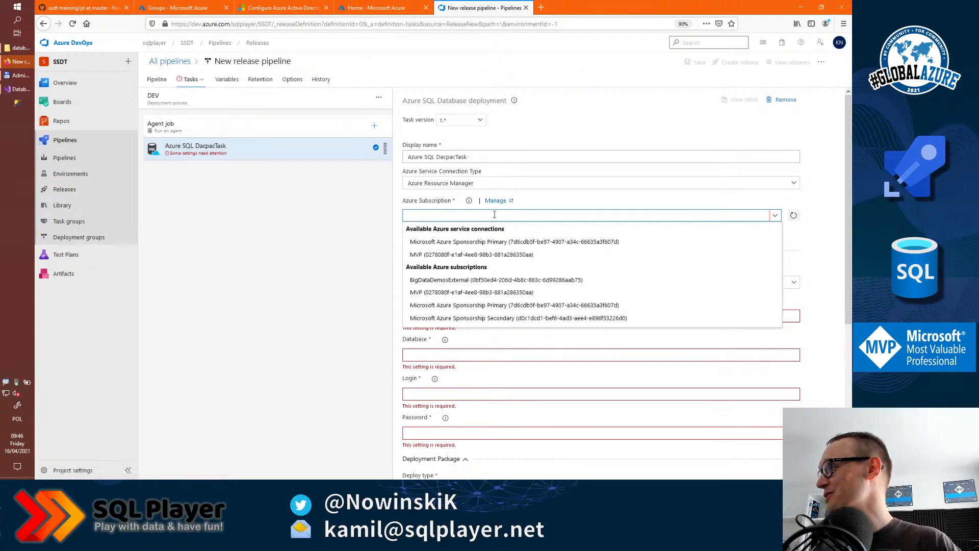
pyautogui.click(455, 254)
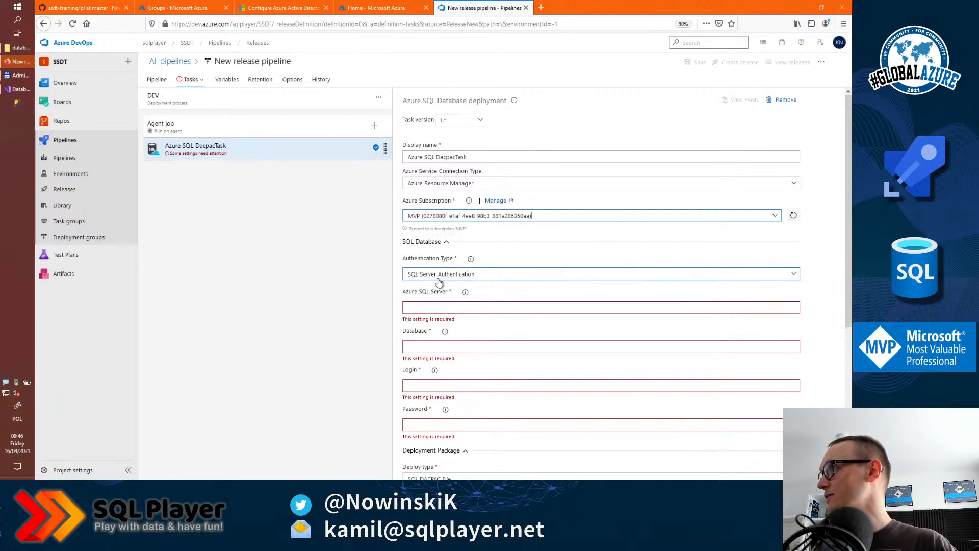
# Step: Copy the sqlplayer server's name from the Azure portal and set the task's Azure SQL Server to sqlplayer.database.windows.net
pyautogui.click(505, 306)
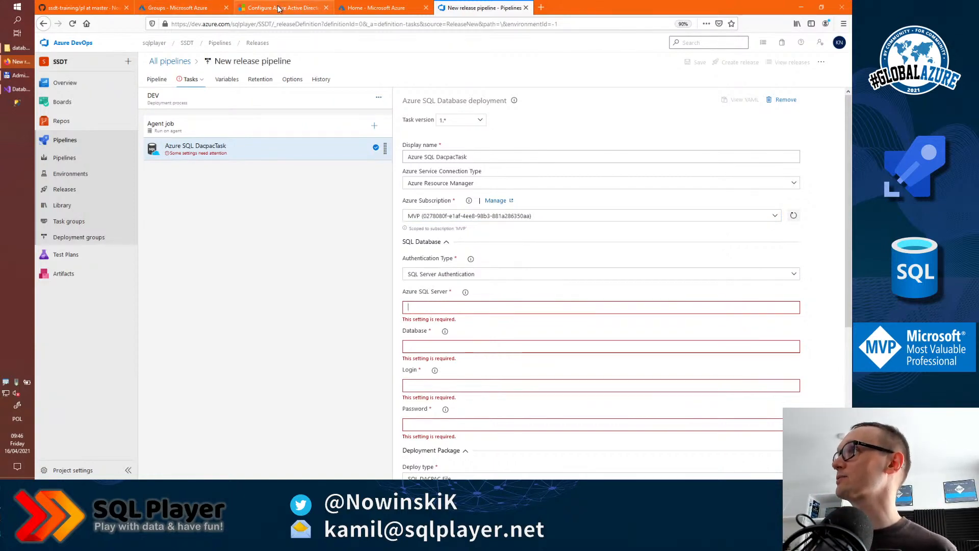
pyautogui.click(174, 8)
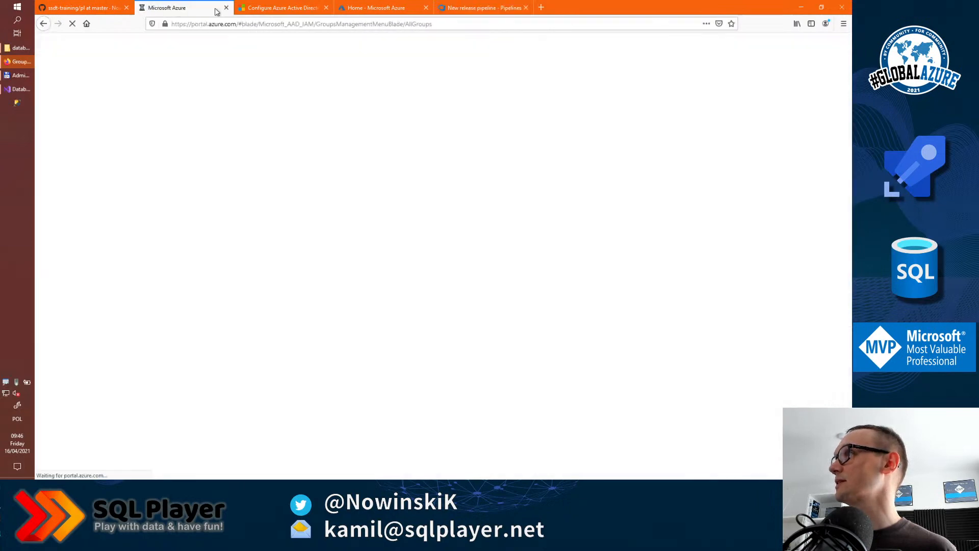
pyautogui.click(372, 8)
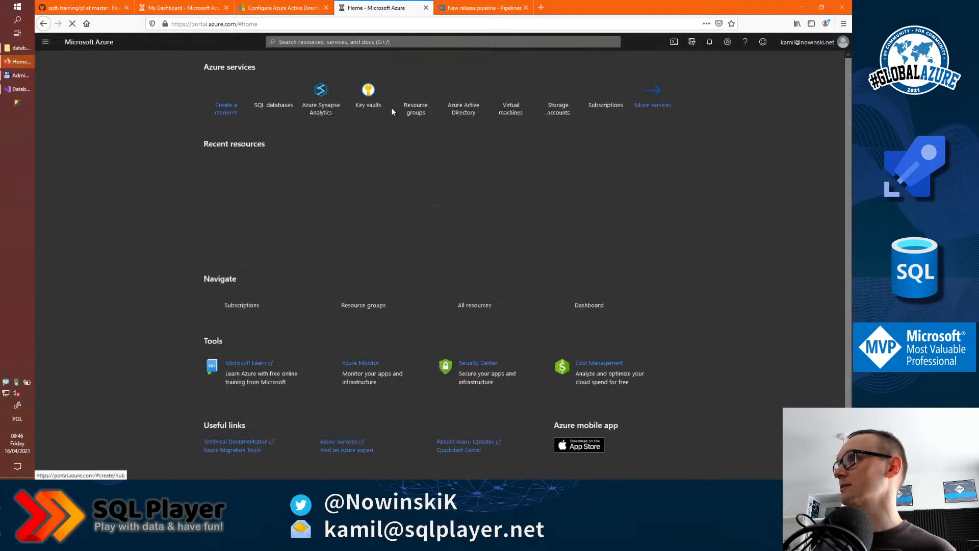
pyautogui.click(331, 43)
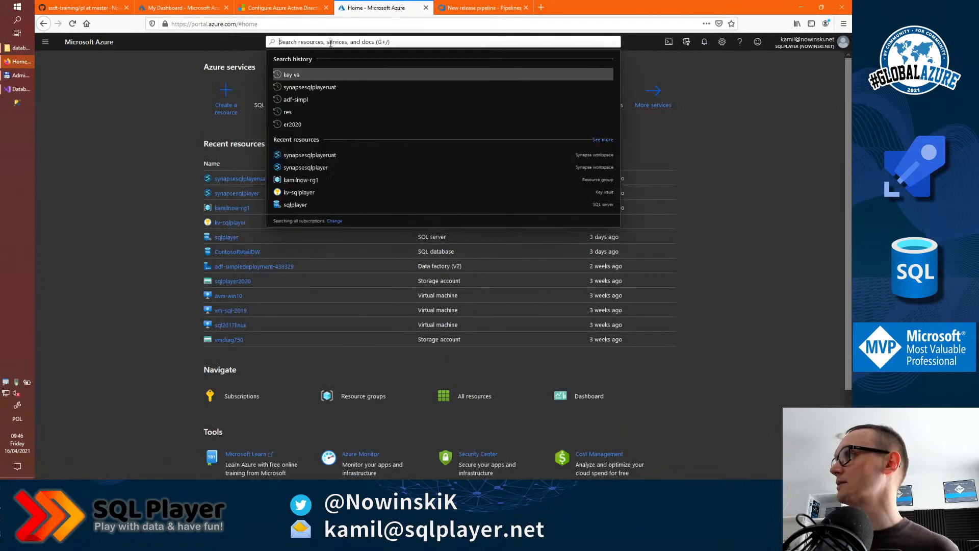
pyautogui.press('Escape')
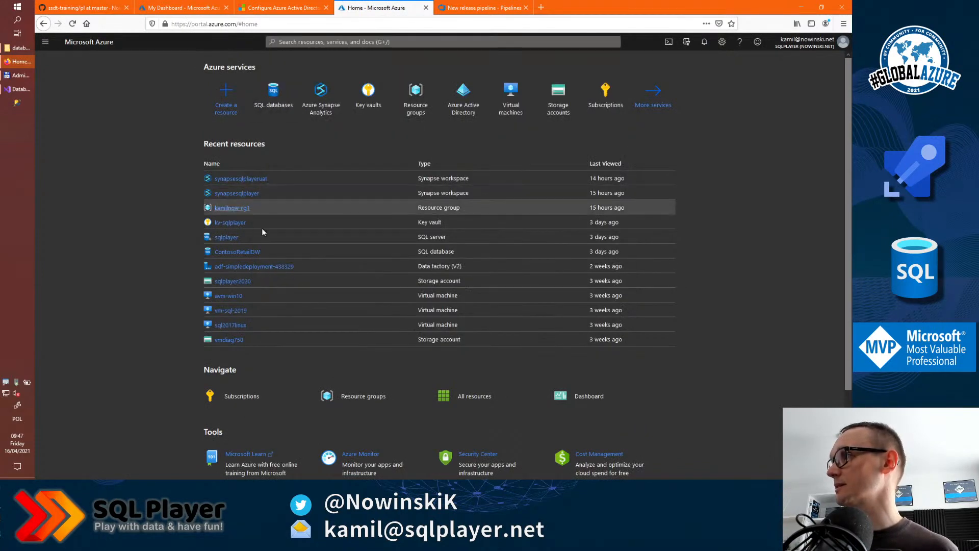
pyautogui.click(228, 238)
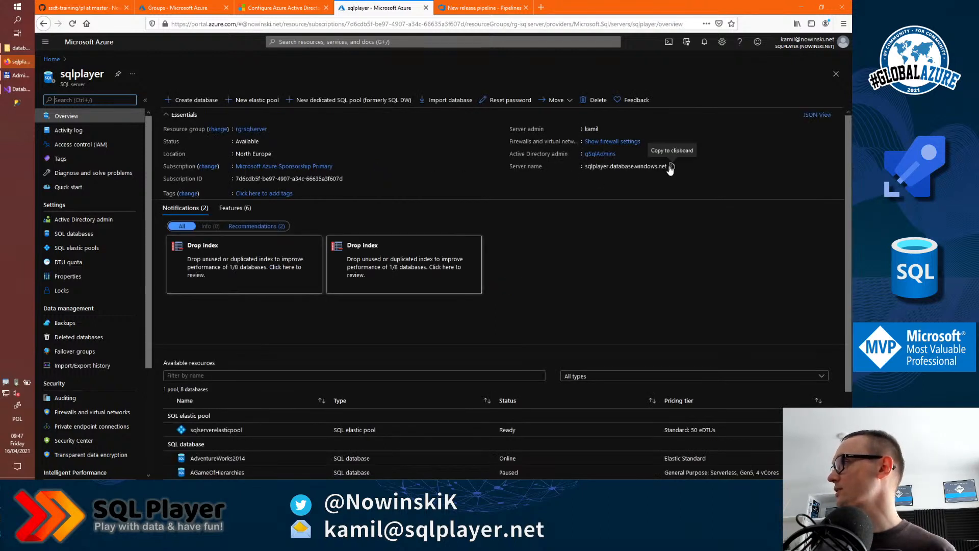
pyautogui.click(671, 167)
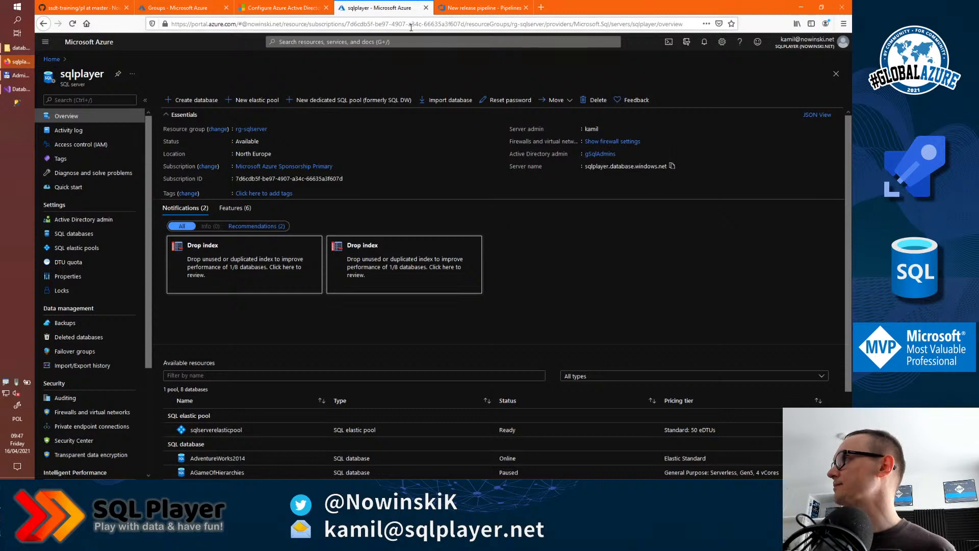
pyautogui.click(479, 10)
pyautogui.click(452, 306)
pyautogui.write('sqlplayer.database.windows.net')
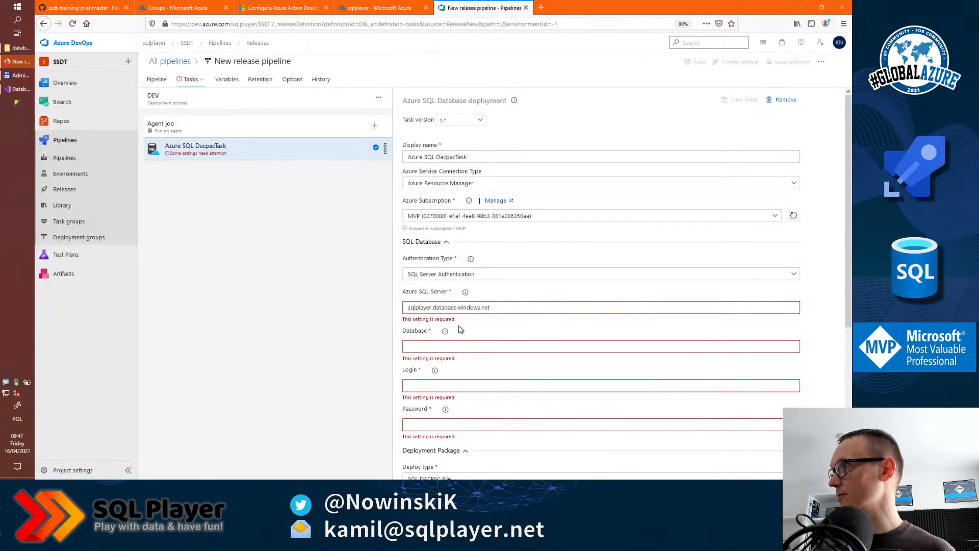
# Step: Check the server's existing databases in the Azure portal, then set the task's database to GlobalAzure2021 and enter the SQL admin login
pyautogui.click(435, 341)
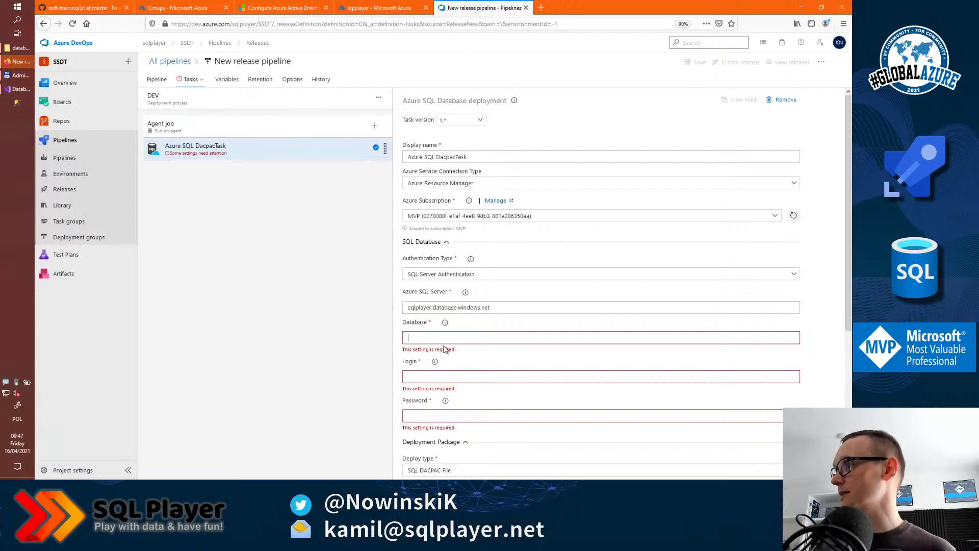
pyautogui.click(383, 7)
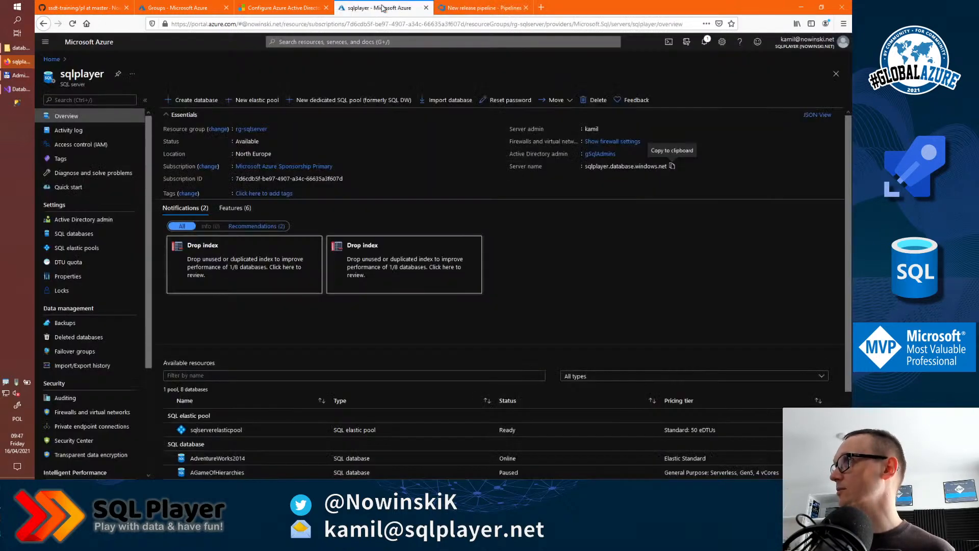
pyautogui.scroll(-3, 267, 267)
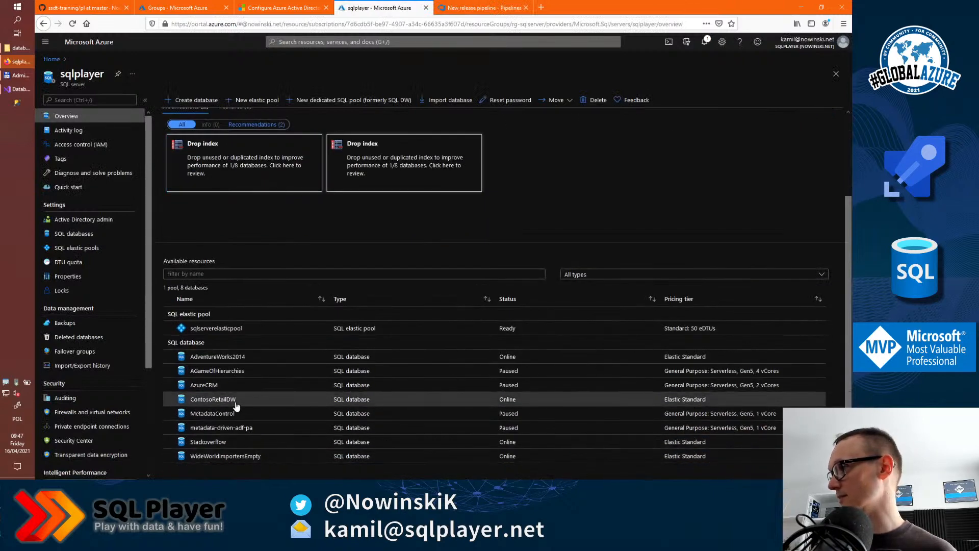
pyautogui.click(483, 10)
pyautogui.click(438, 336)
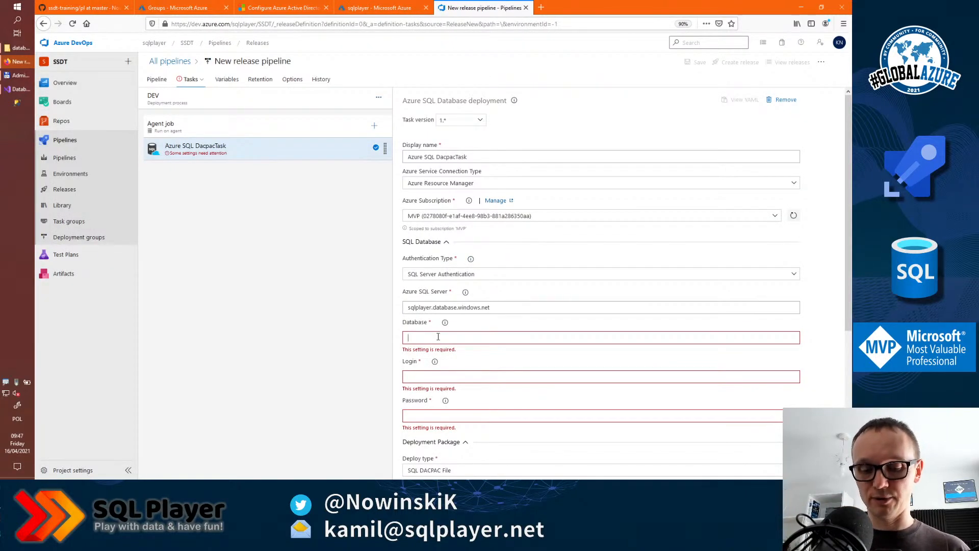
pyautogui.write('GlobalAzure2021')
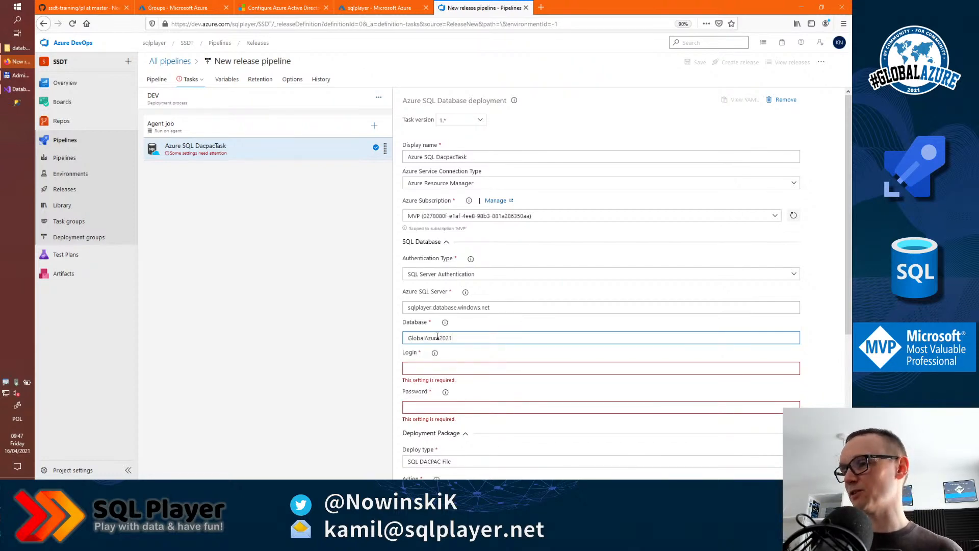
pyautogui.click(430, 369)
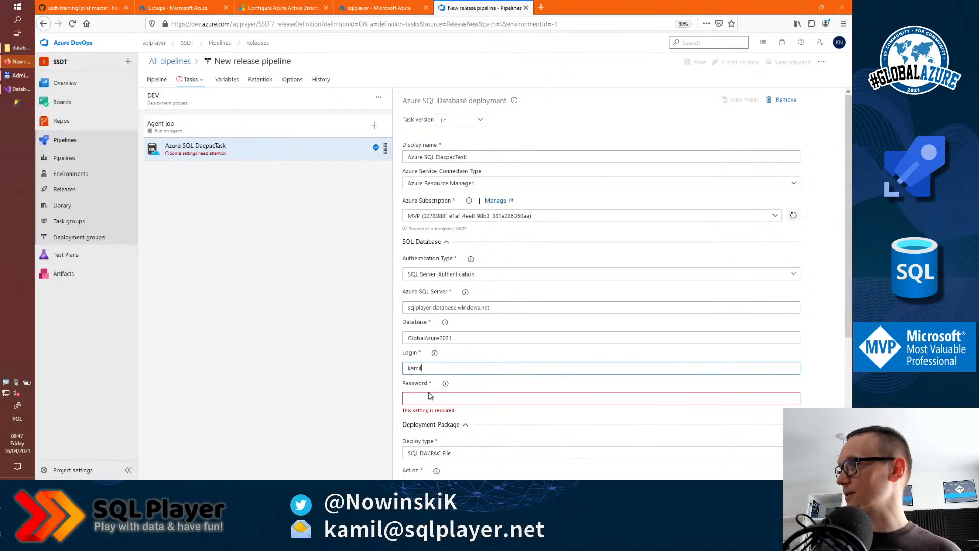
# Step: In the Azure portal, open the current version of the sqlplayer-sqlserver-password secret in the kv-sqlplayer key vault
pyautogui.click(380, 9)
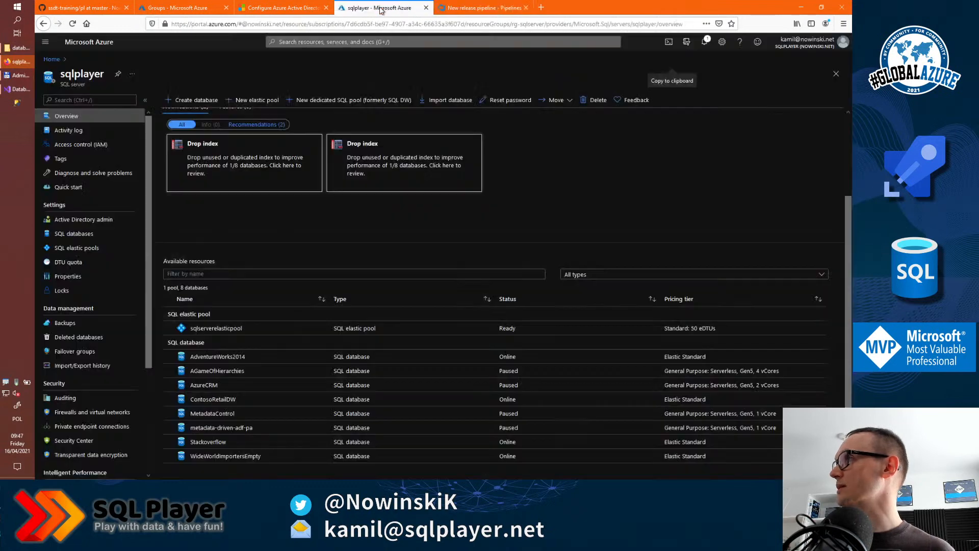
pyautogui.click(339, 43)
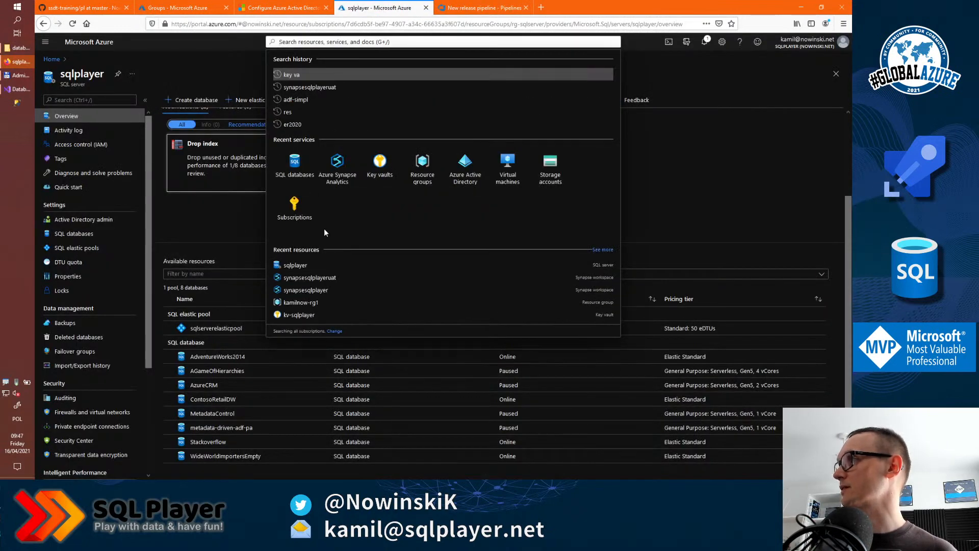
pyautogui.click(377, 162)
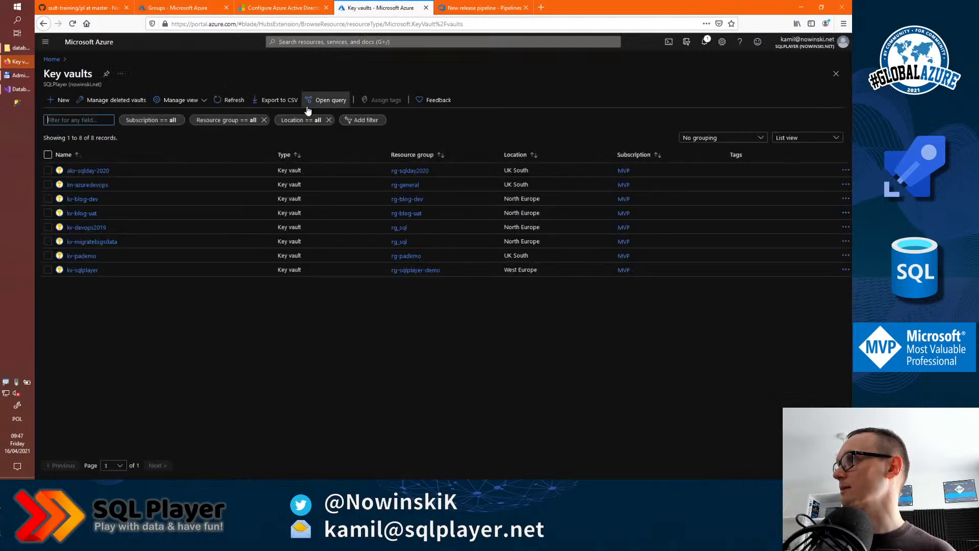
pyautogui.click(81, 270)
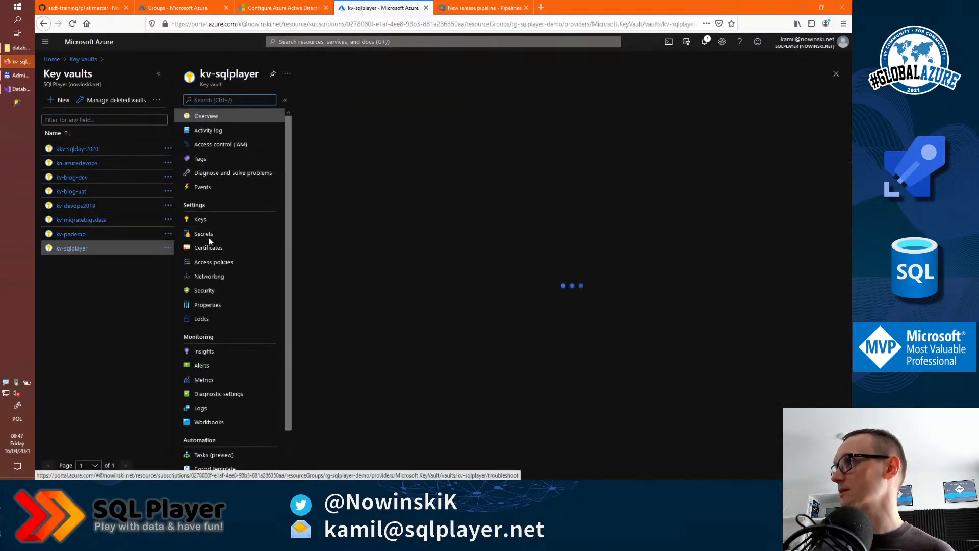
pyautogui.click(208, 235)
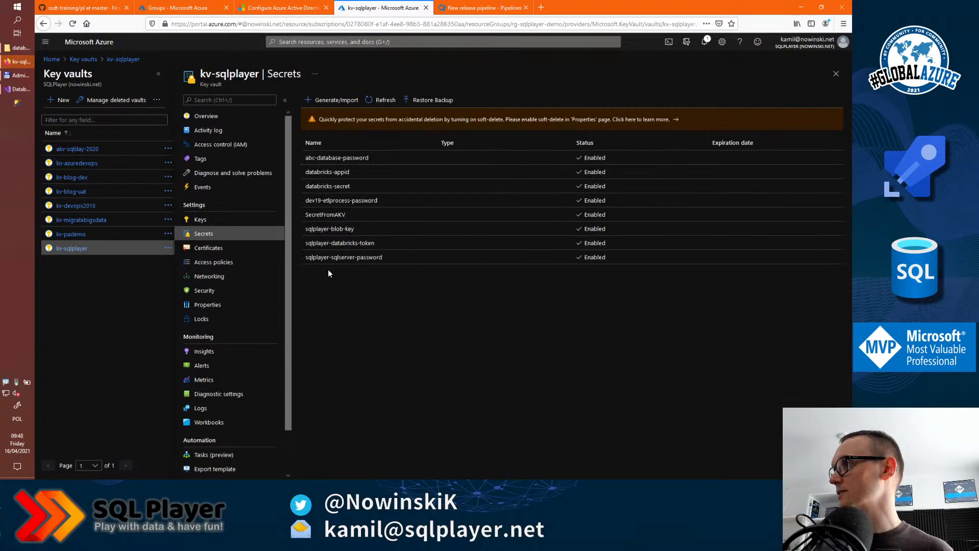
pyautogui.click(339, 259)
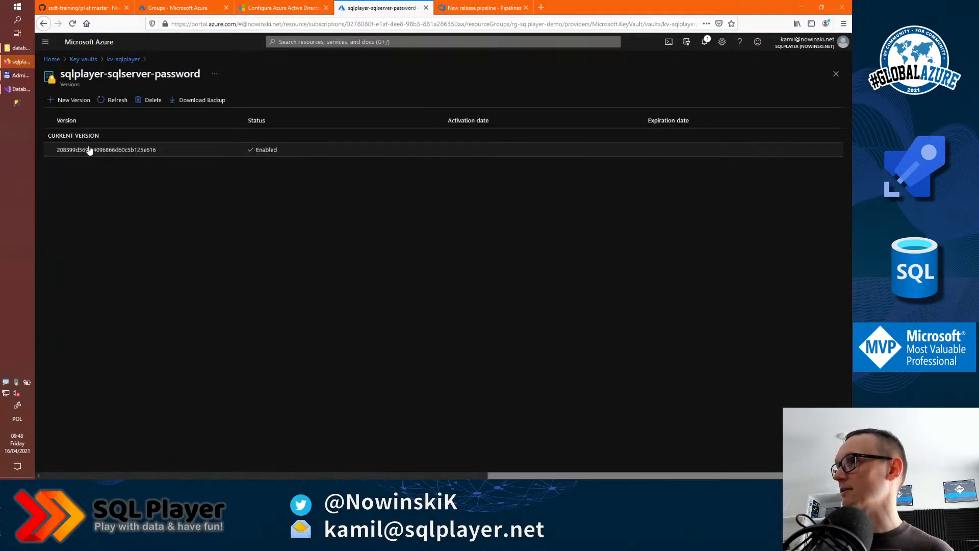
pyautogui.click(100, 152)
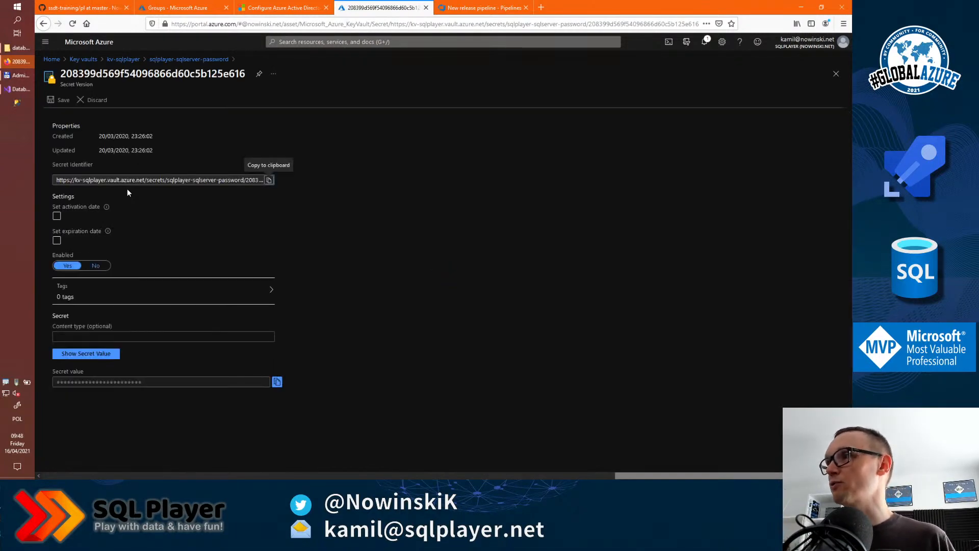
pyautogui.click(485, 7)
pyautogui.click(399, 9)
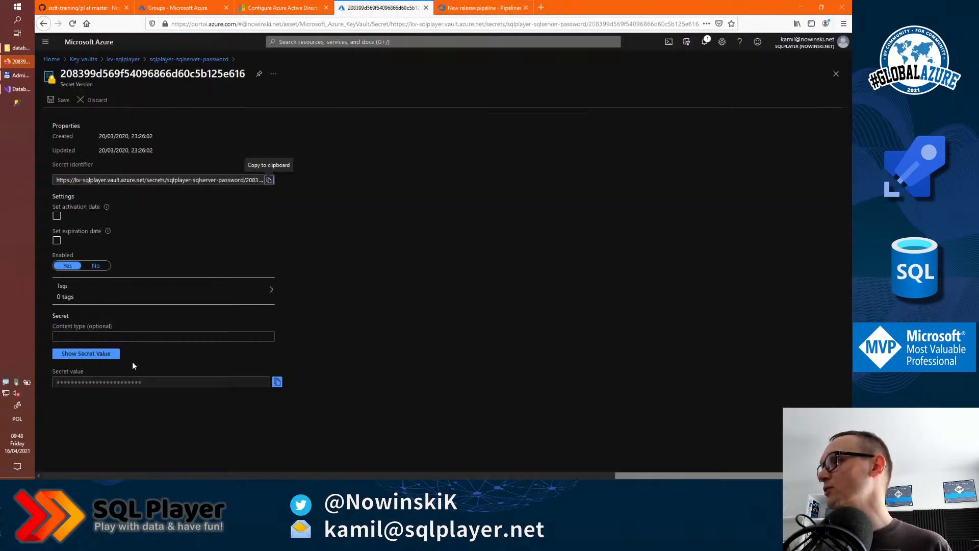
# Step: Back in Azure DevOps, add a release pipeline variable named sql_server_admin_password
pyautogui.click(479, 8)
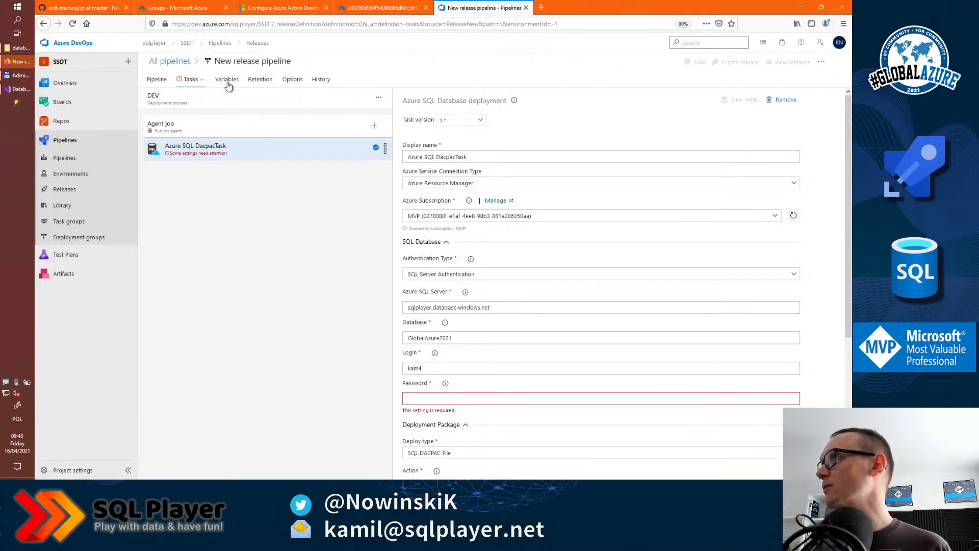
pyautogui.click(226, 80)
pyautogui.click(305, 160)
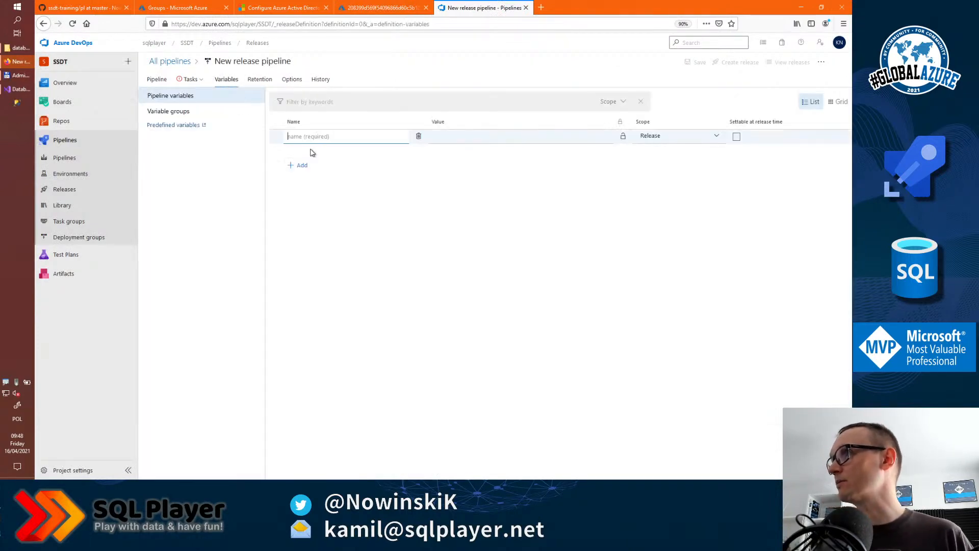
pyautogui.write('sql')
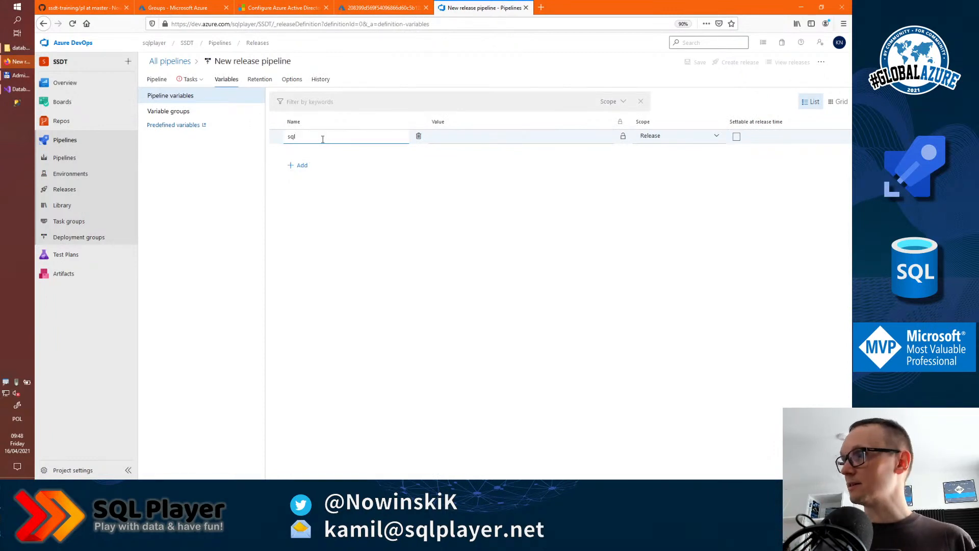
pyautogui.write('_server_admin_password')
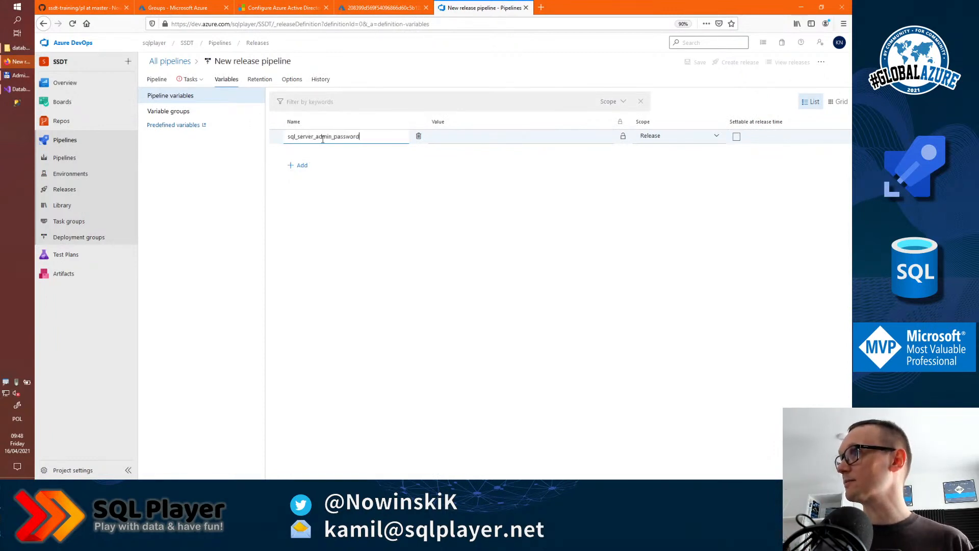
pyautogui.hotkey('ctrl', 'a')
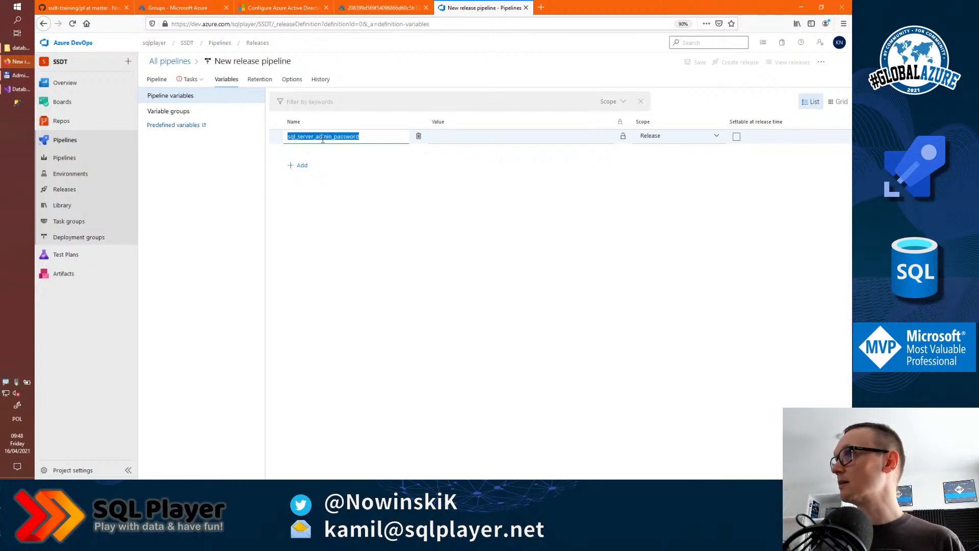
# Step: Copy the SQL Server password from the key vault secret, make the pipeline variable secret and paste the password as its value
pyautogui.click(376, 8)
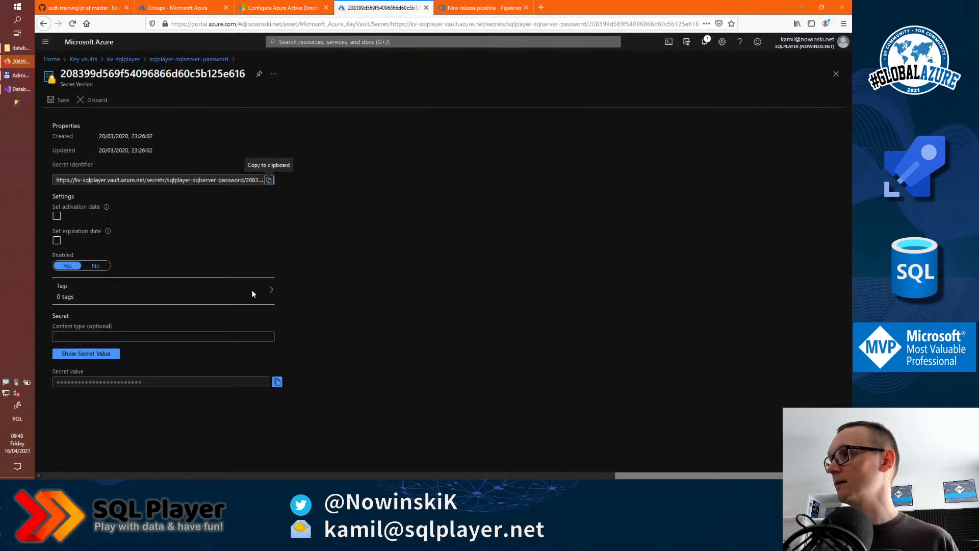
pyautogui.click(277, 381)
pyautogui.click(459, 8)
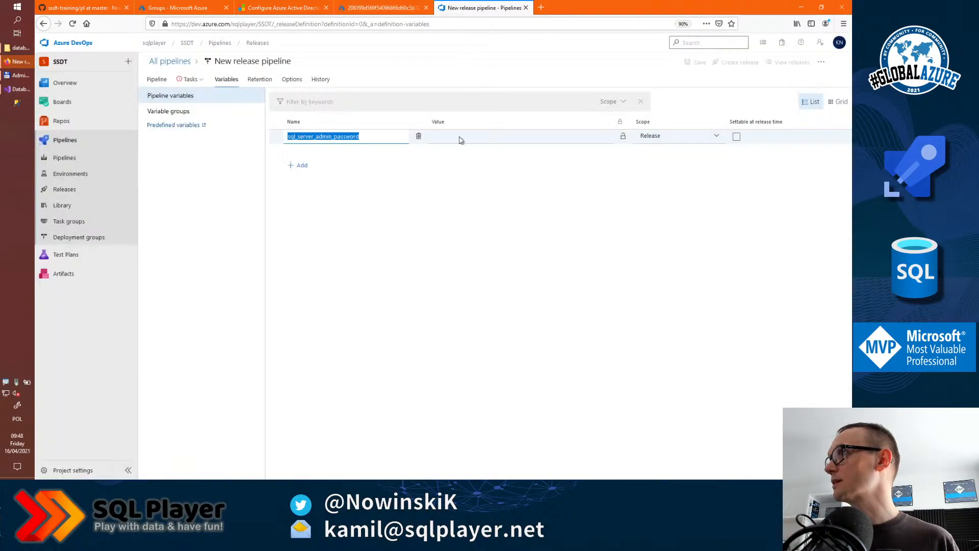
pyautogui.click(623, 138)
pyautogui.click(472, 138)
pyautogui.hotkey('ctrl', 'v')
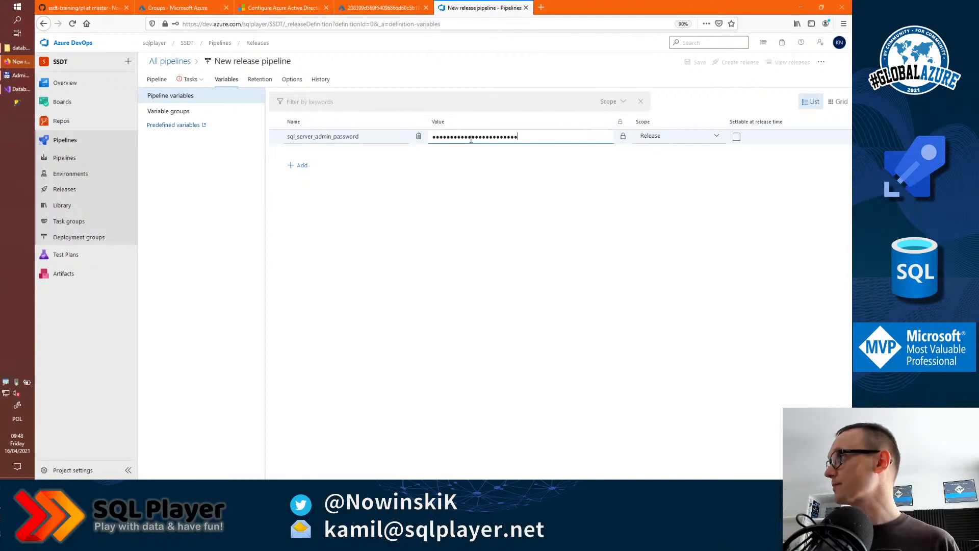
pyautogui.click(463, 203)
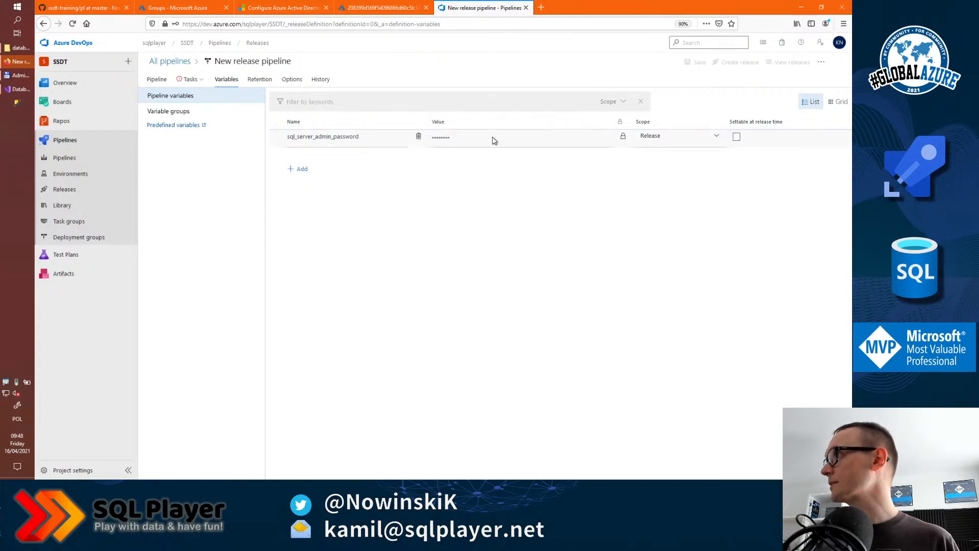
# Step: Set the Azure SQL DacpacTask's password to the variable reference $(sql_server_admin_password) and check it against the pipeline variables
pyautogui.click(339, 136)
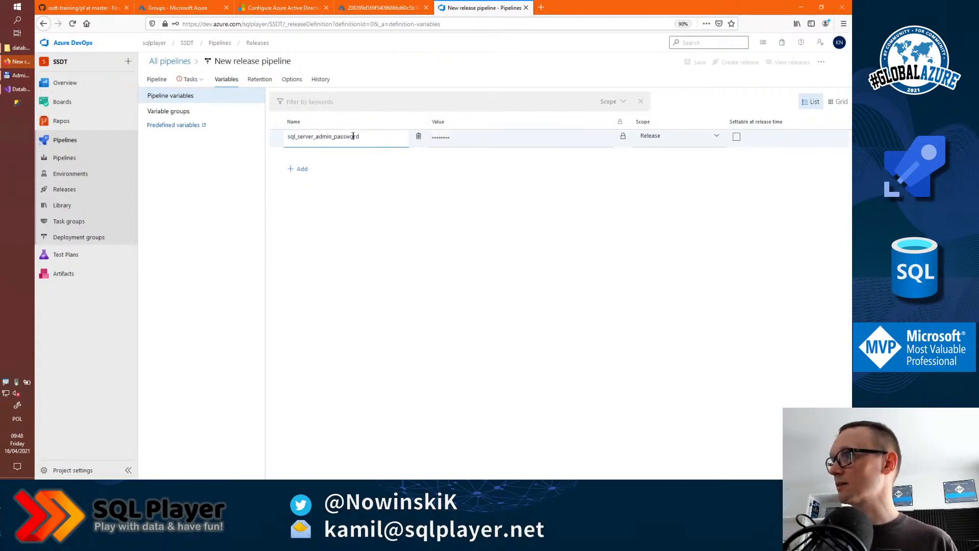
pyautogui.doubleClick(353, 135)
pyautogui.hotkey('ctrl', 'c')
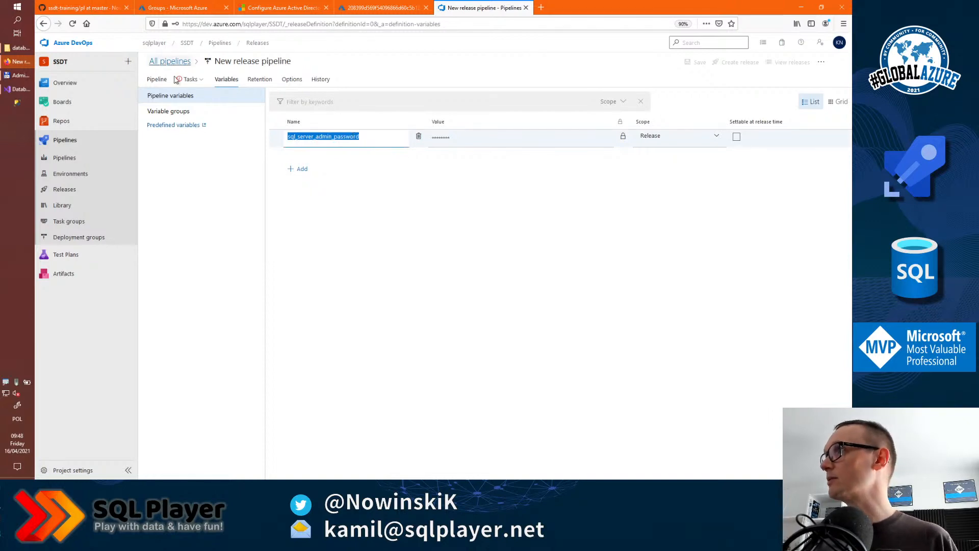
pyautogui.click(192, 80)
pyautogui.click(201, 100)
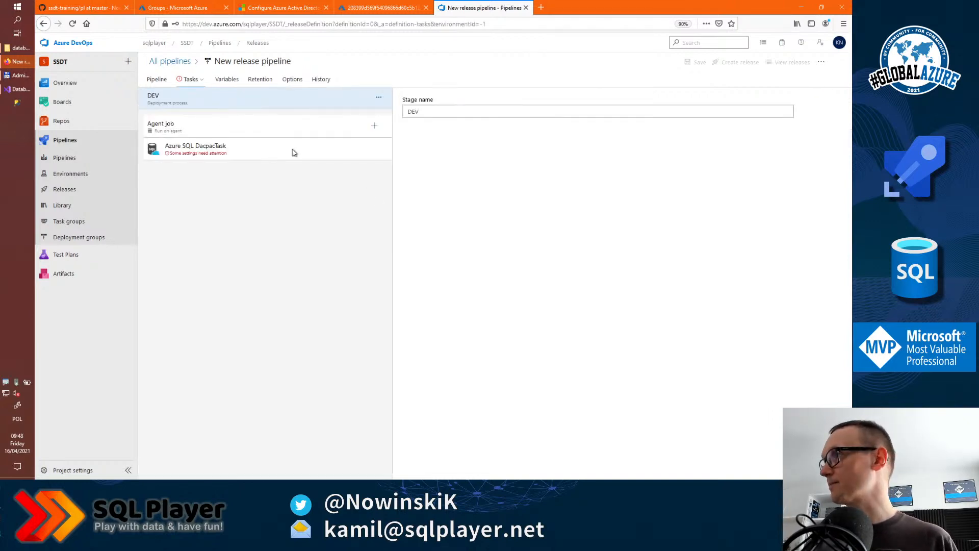
pyautogui.click(221, 151)
pyautogui.click(439, 398)
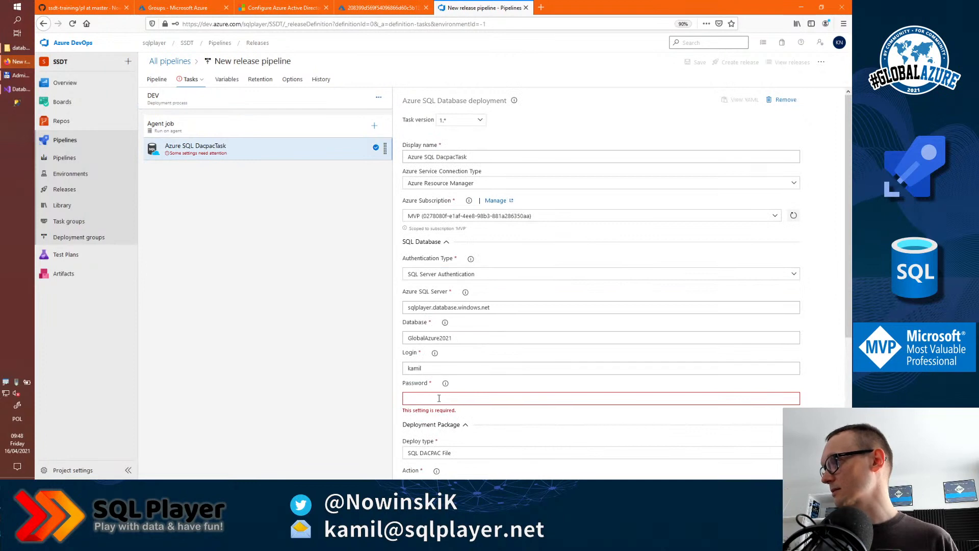
pyautogui.write('$()')
pyautogui.hotkey('ctrl', 'v')
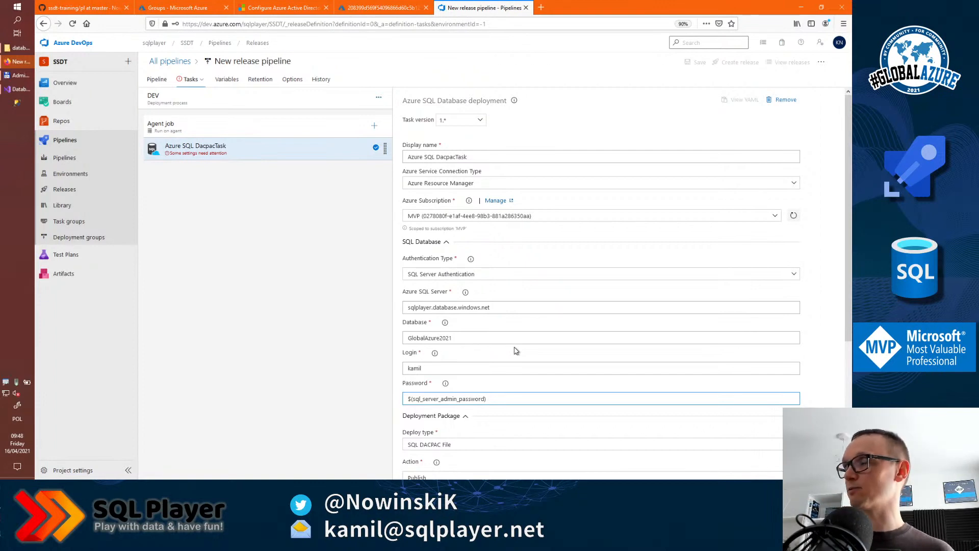
pyautogui.tripleClick(479, 398)
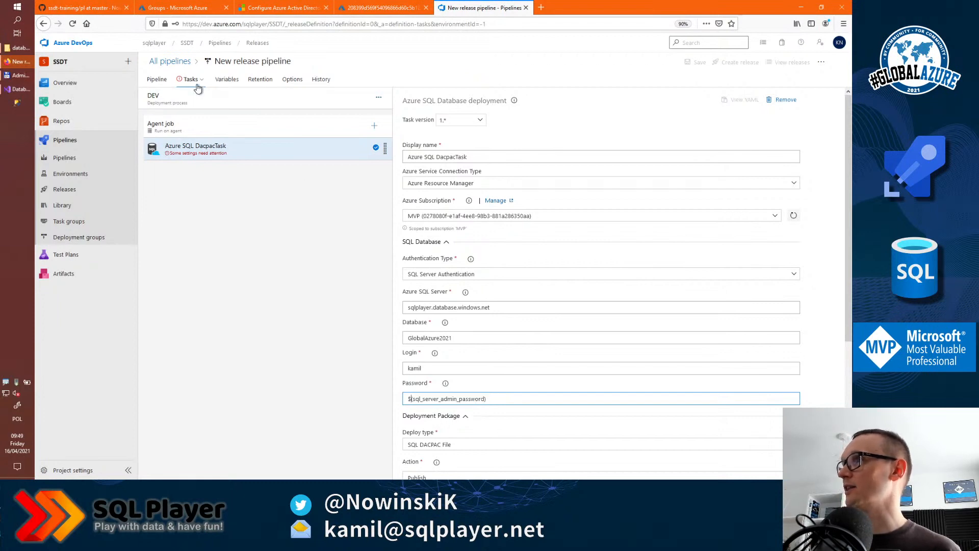
pyautogui.click(224, 80)
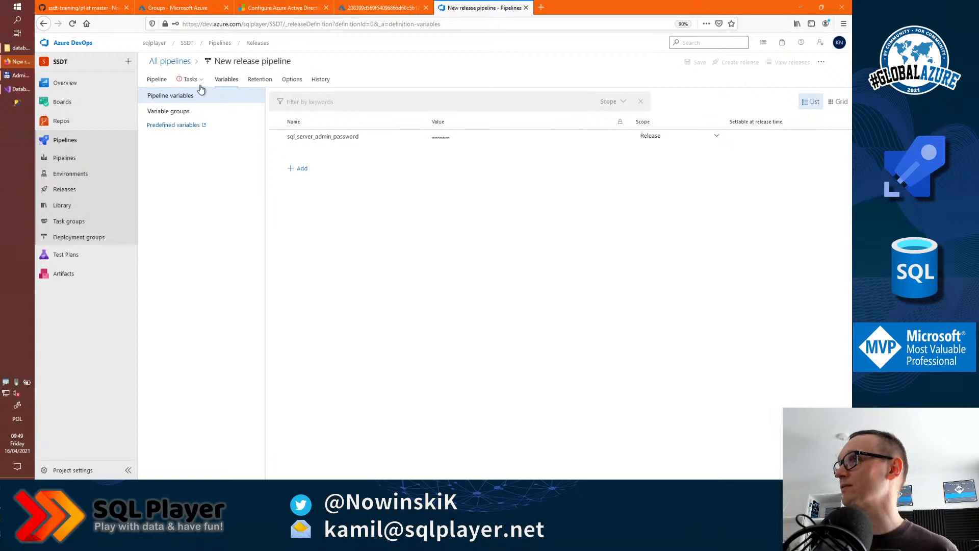
# Step: In the DEV stage's Azure SQL DacpacTask, choose SQL DACPAC File as the deploy type and review the available actions, keeping Publish
pyautogui.moveTo(197, 85)
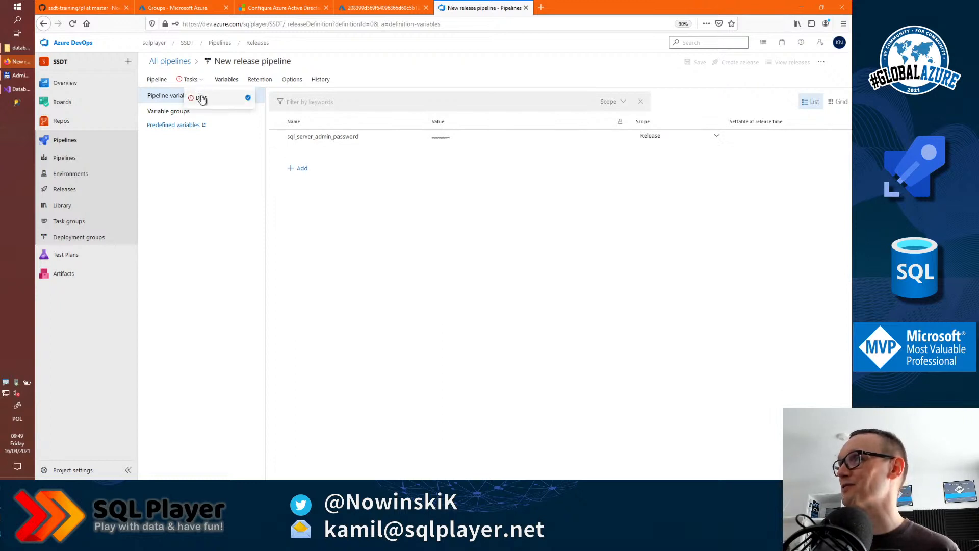
pyautogui.click(201, 99)
pyautogui.click(232, 151)
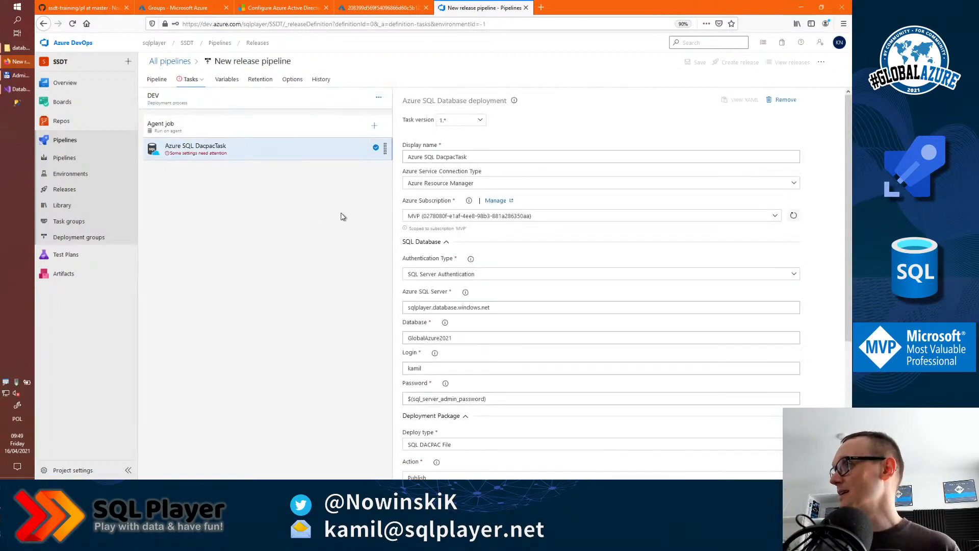
pyautogui.scroll(-4, 502, 331)
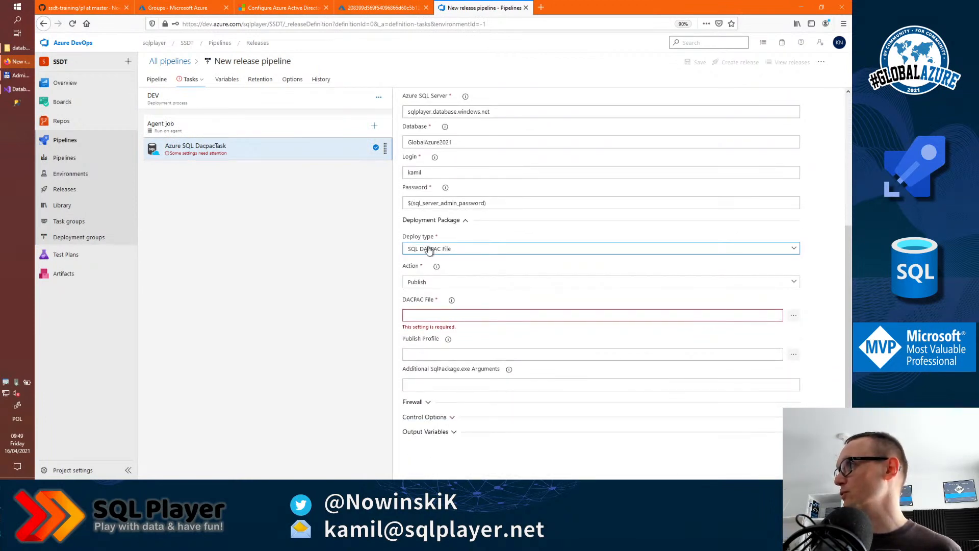
pyautogui.click(432, 250)
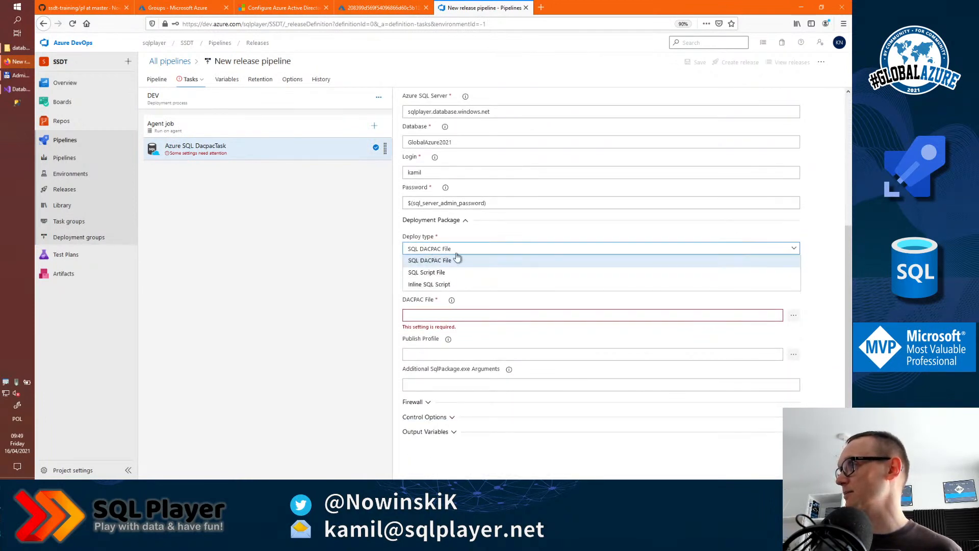
pyautogui.click(430, 261)
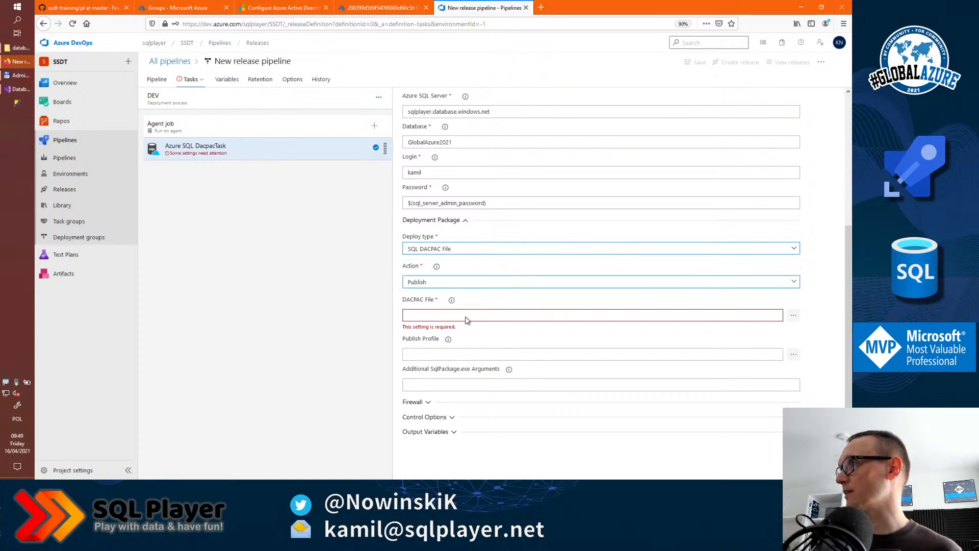
pyautogui.click(429, 286)
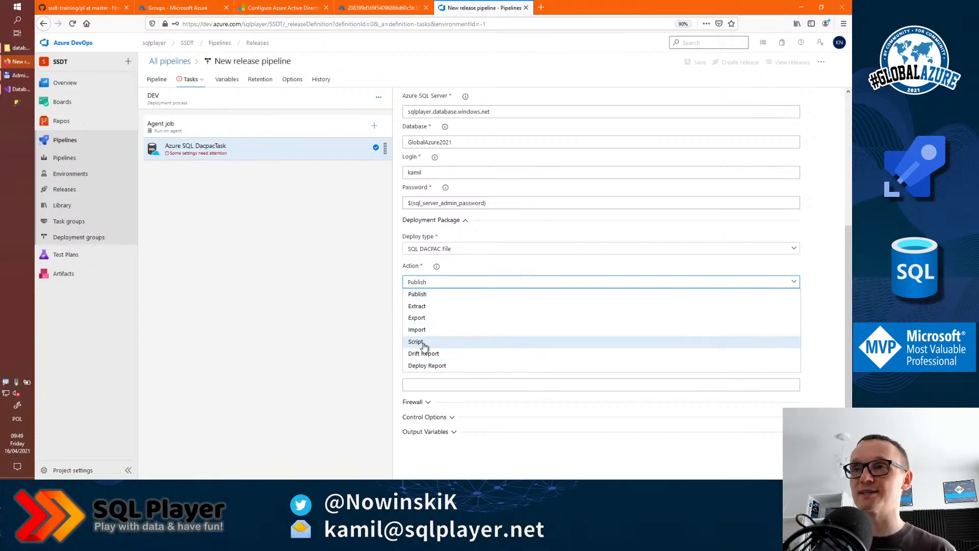
pyautogui.click(439, 283)
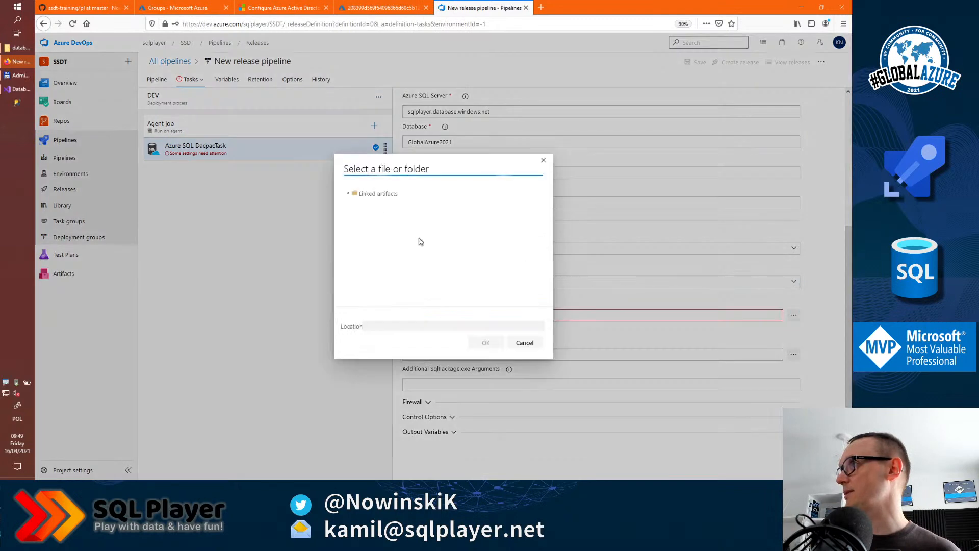
# Step: Set the task's DACPAC file to Database1.dacpac from the GA2021-CI build artifact, under db/database/Database1/bin/Release
pyautogui.click(354, 205)
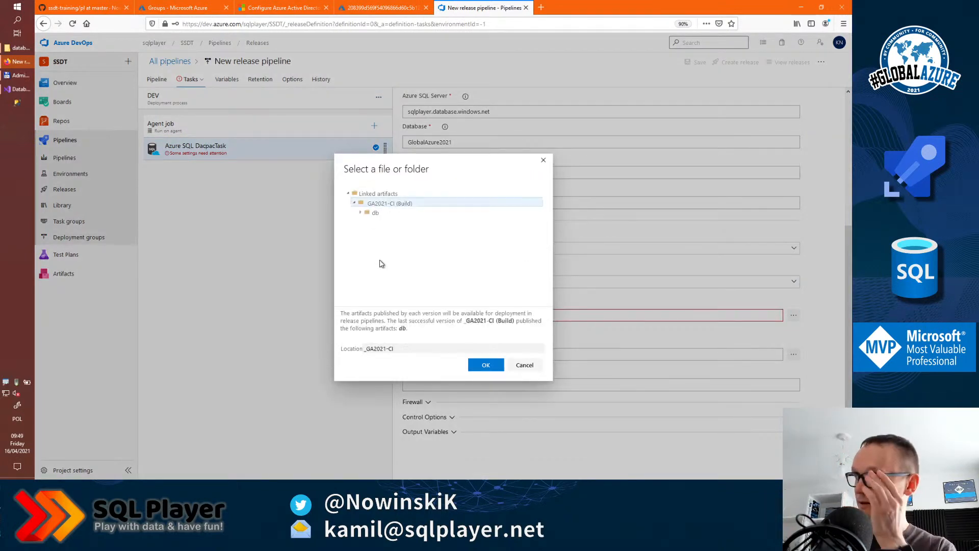
pyautogui.click(361, 212)
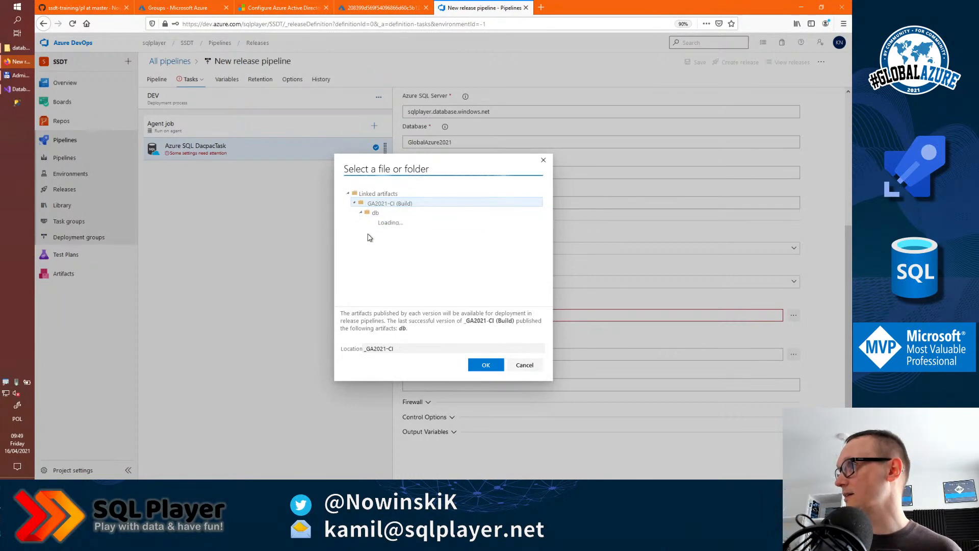
pyautogui.click(367, 223)
pyautogui.click(373, 231)
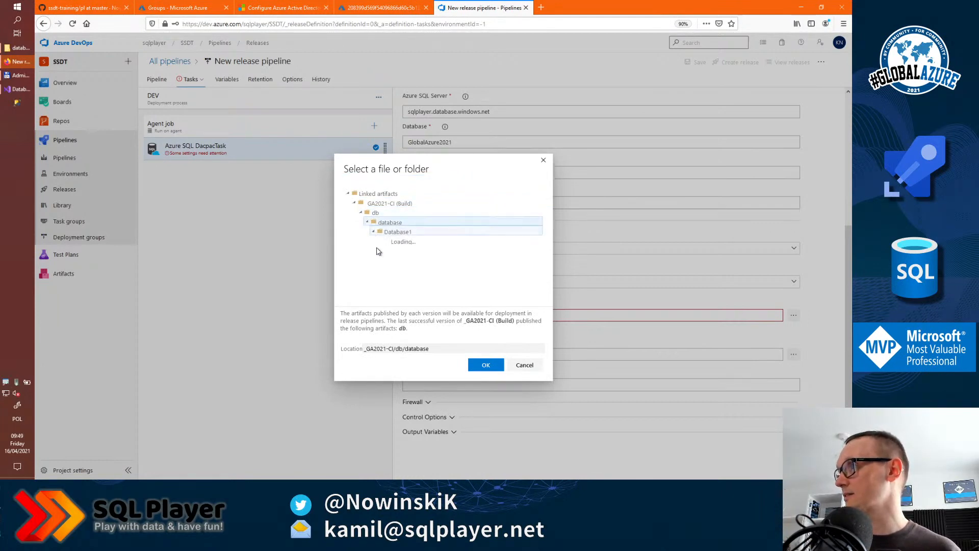
pyautogui.click(380, 242)
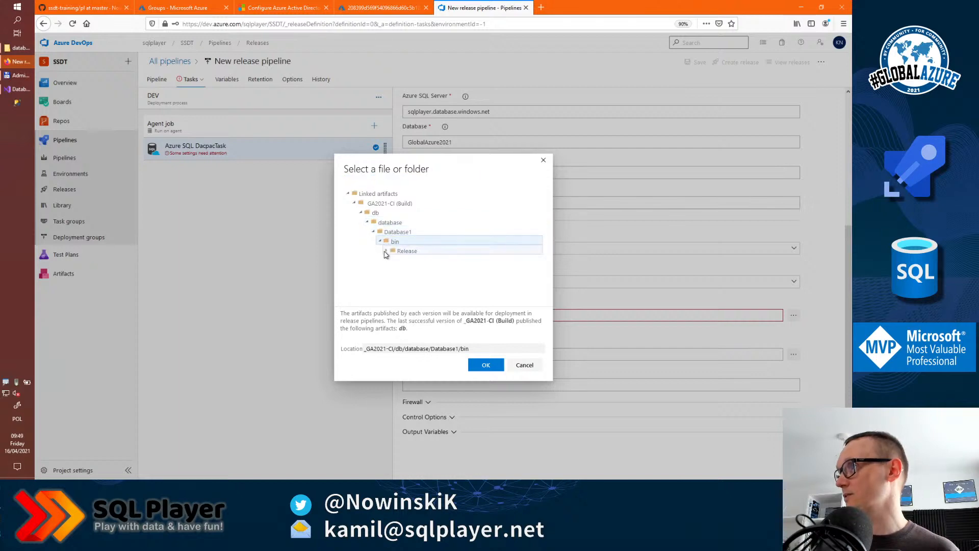
pyautogui.click(386, 250)
pyautogui.click(428, 260)
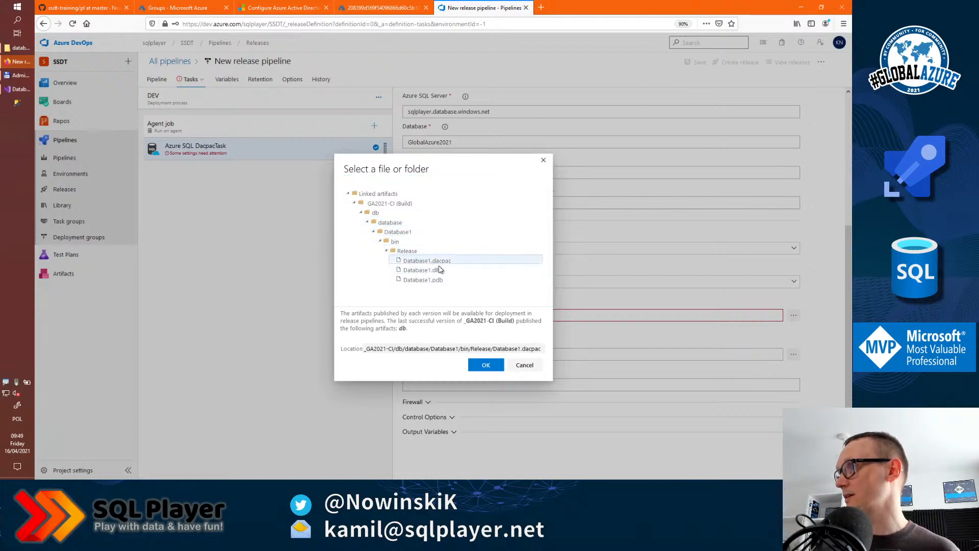
pyautogui.click(485, 365)
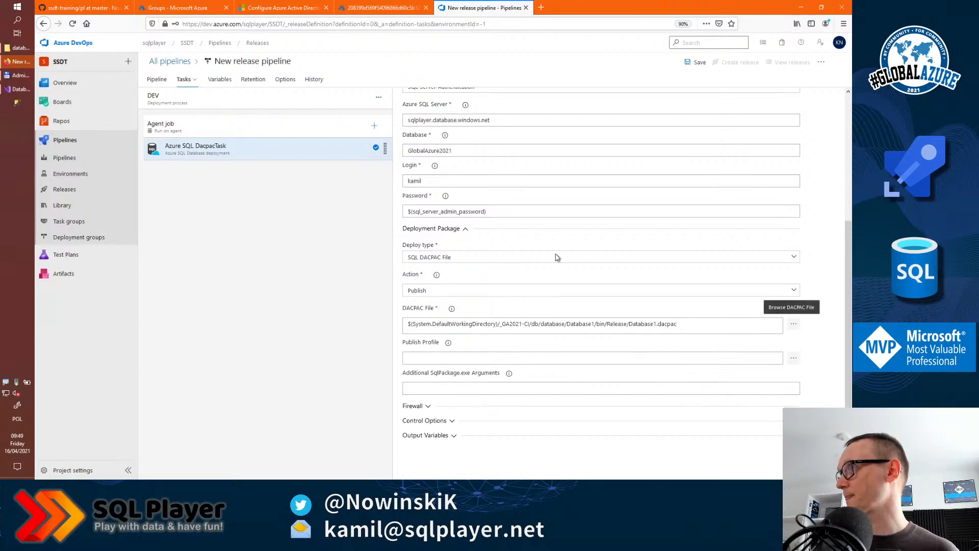
pyautogui.click(426, 360)
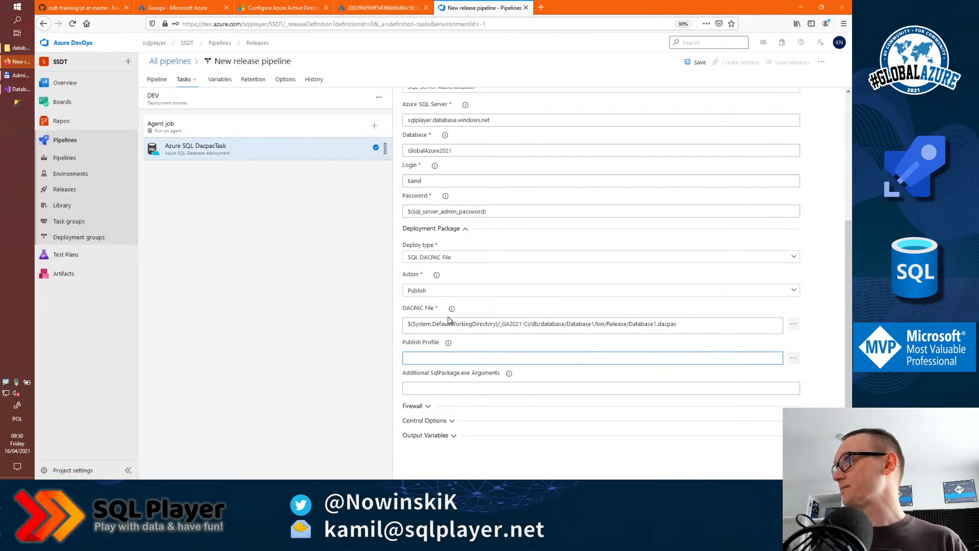
pyautogui.click(433, 386)
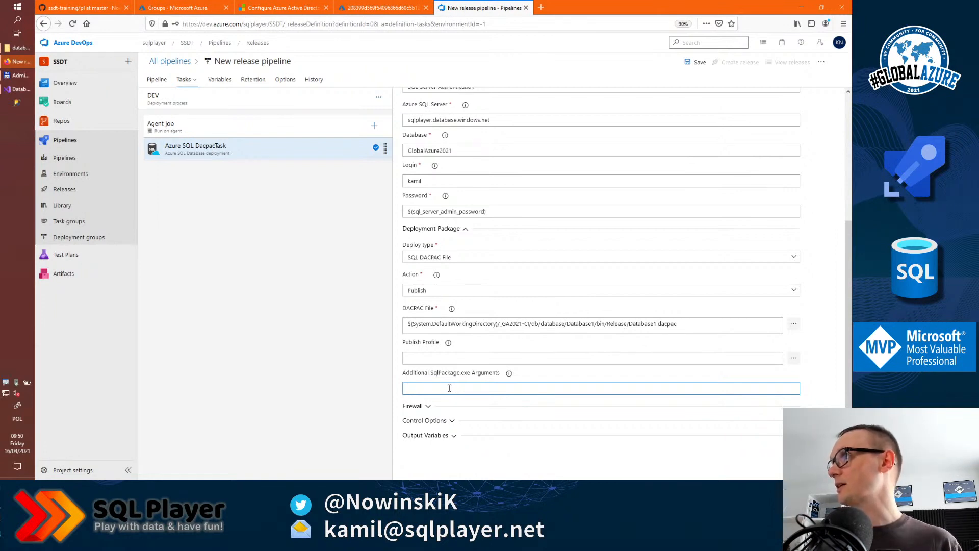
# Step: Rename the release pipeline to GA2021-CD and save it in the default folder
pyautogui.scroll(4, 488, 253)
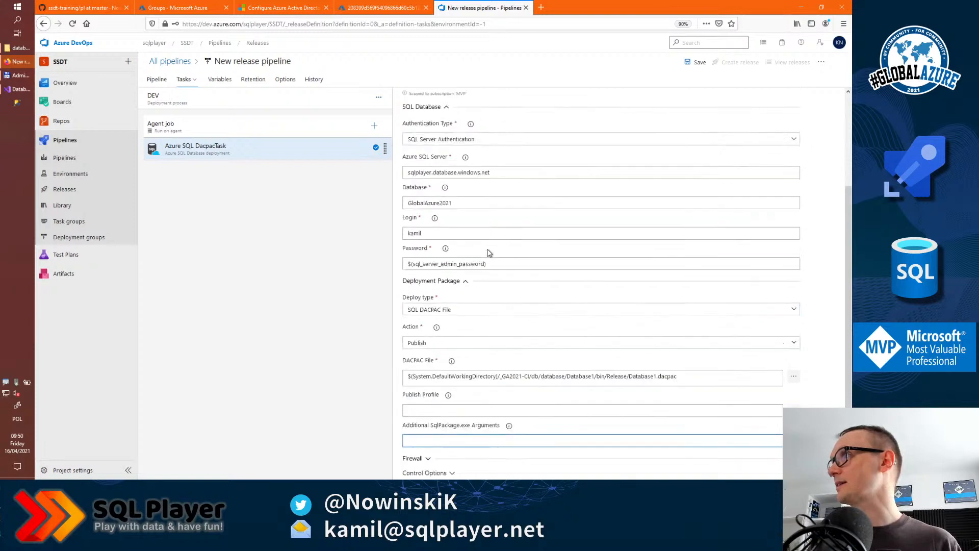
pyautogui.click(265, 62)
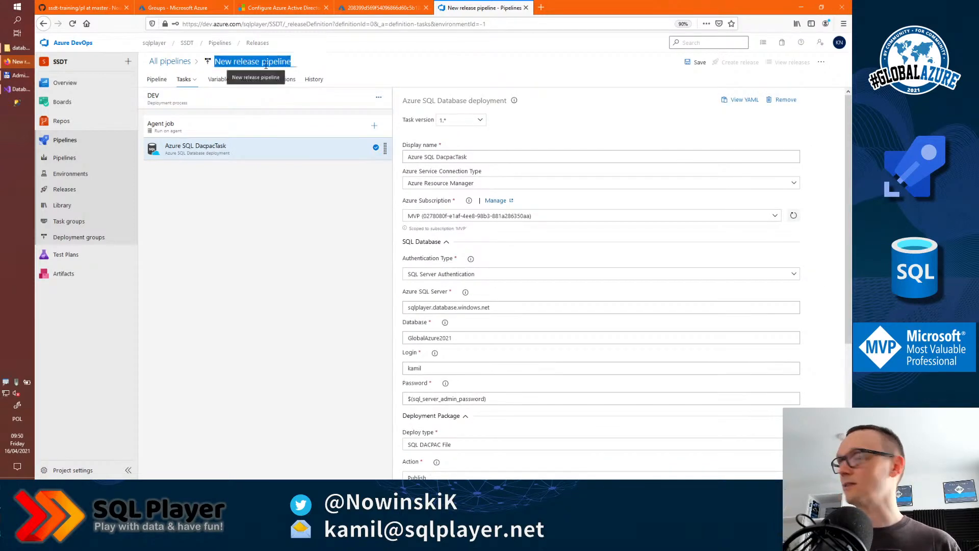
pyautogui.write('GA2021-CD')
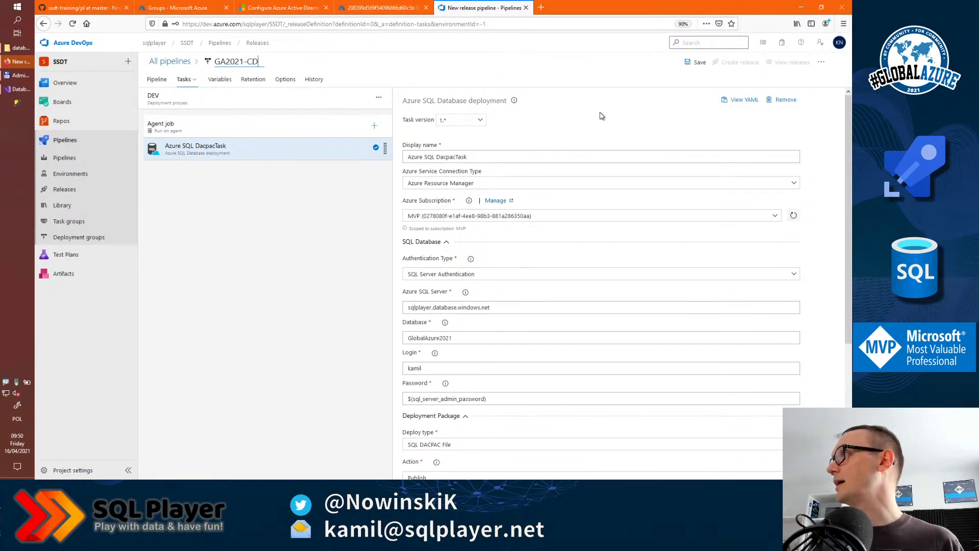
pyautogui.click(696, 62)
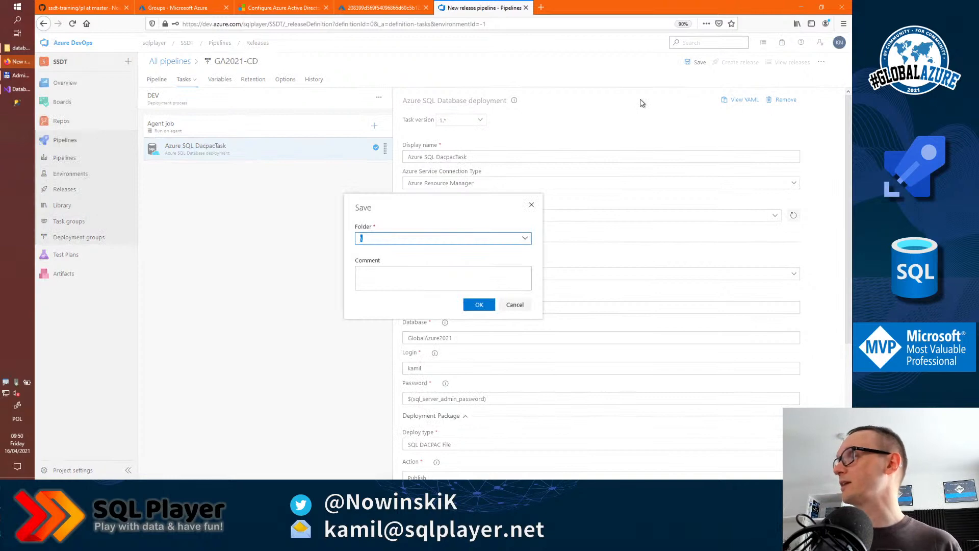
pyautogui.click(482, 306)
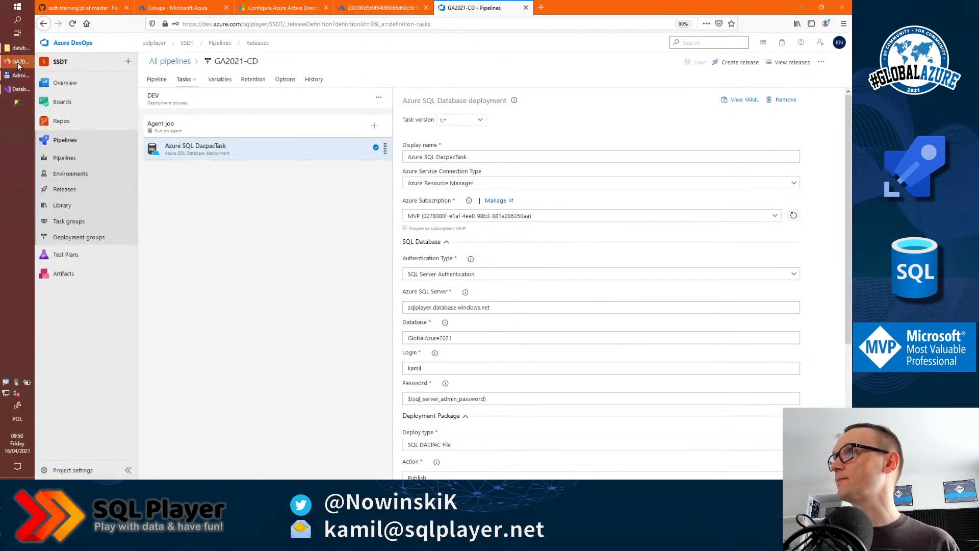
# Step: Switch to Visual Studio, show the Database1 solution tree and close the Git repository and P_FactSalesQuota.sql documents
pyautogui.moveTo(17, 91)
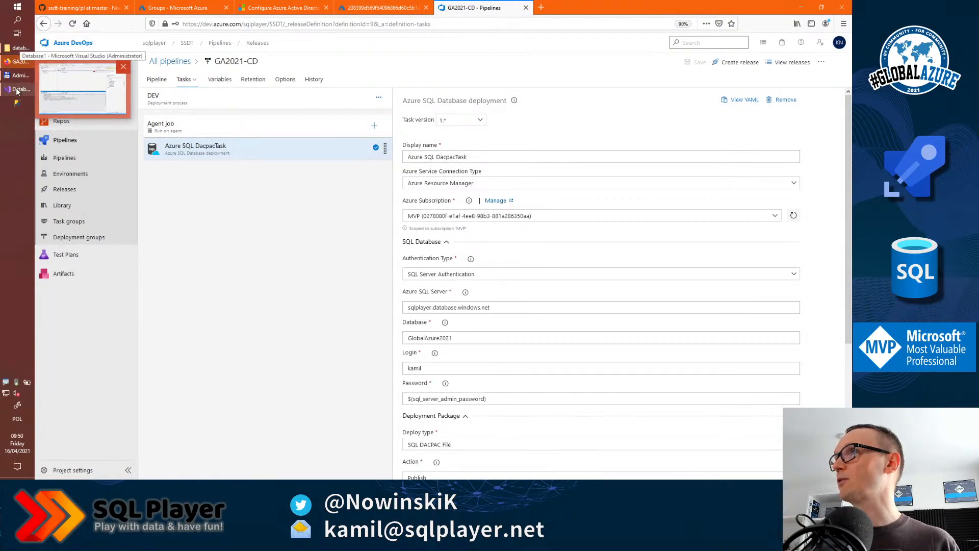
pyautogui.click(17, 91)
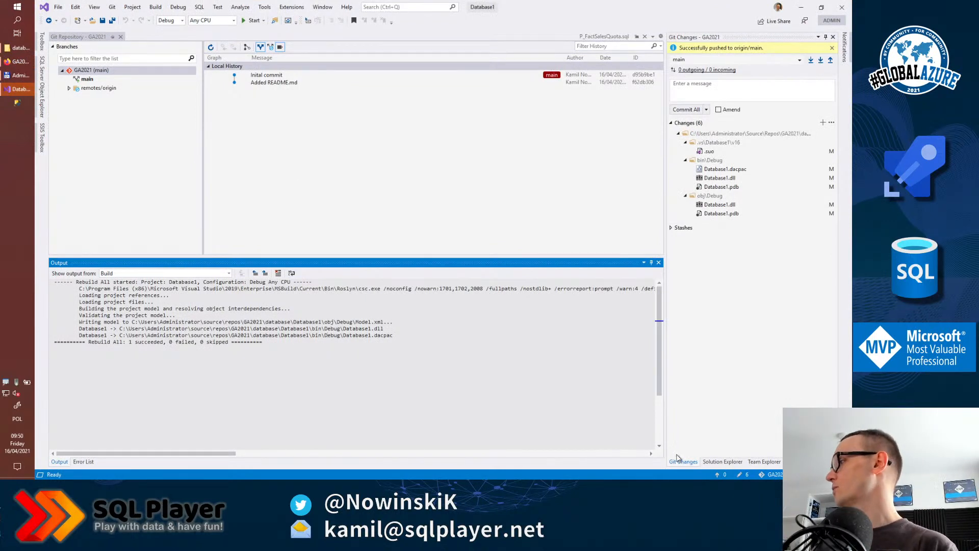
pyautogui.click(720, 462)
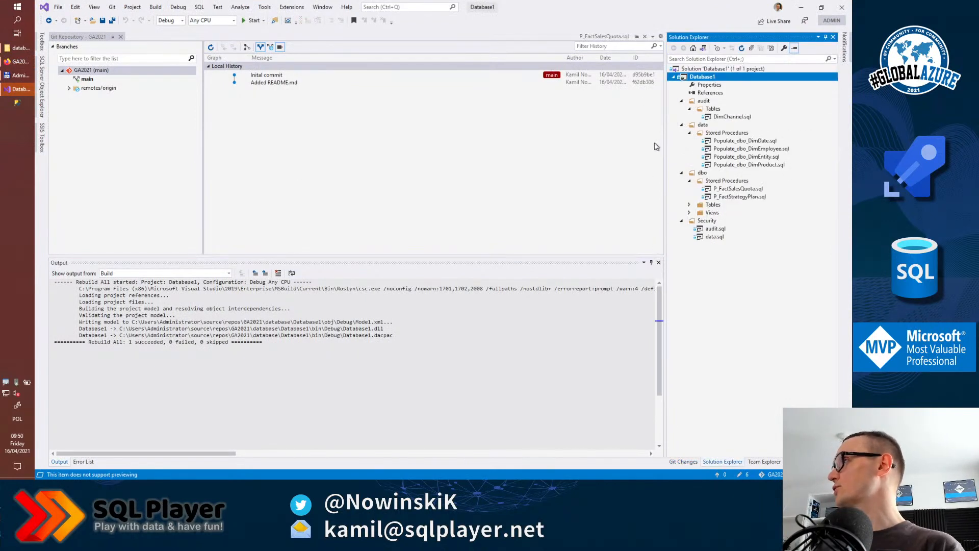
pyautogui.click(121, 37)
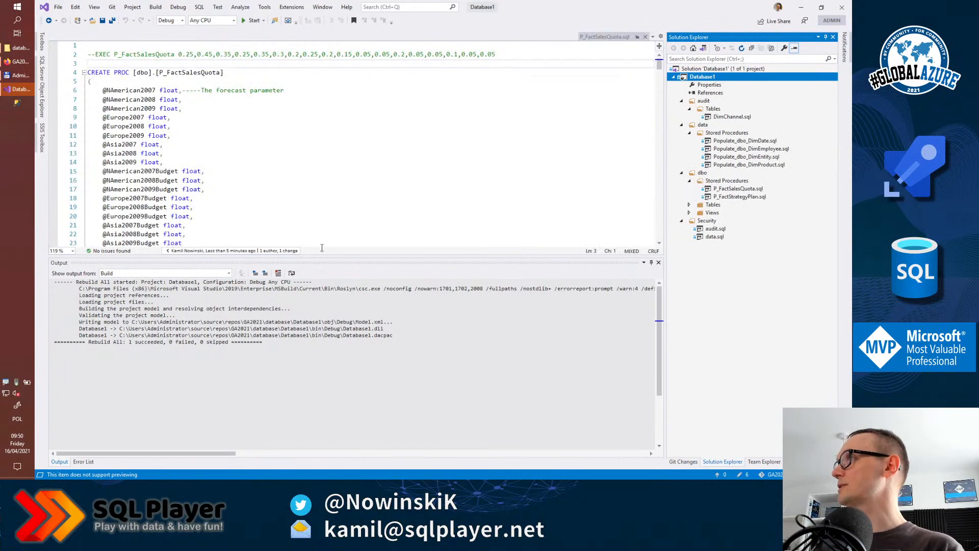
pyautogui.click(644, 37)
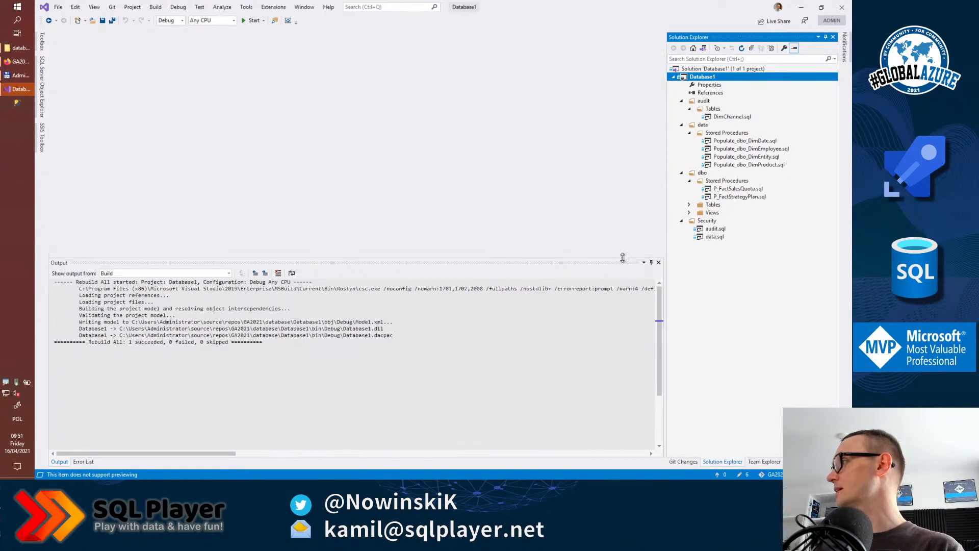
# Step: Start publishing the Database1 project and choose the recent ContosoRetailDW connection on sqlplayer.database.windows.net as the target
pyautogui.rightClick(707, 81)
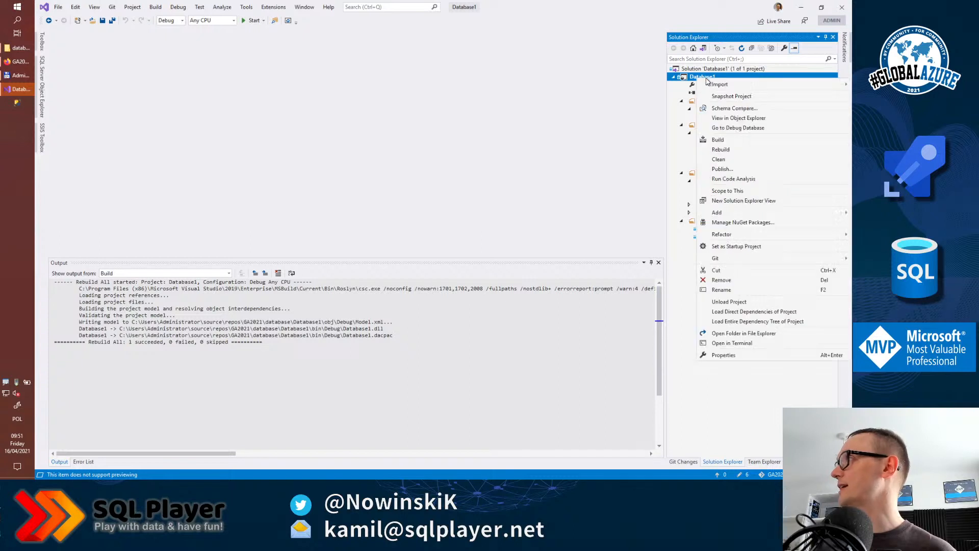
pyautogui.click(728, 171)
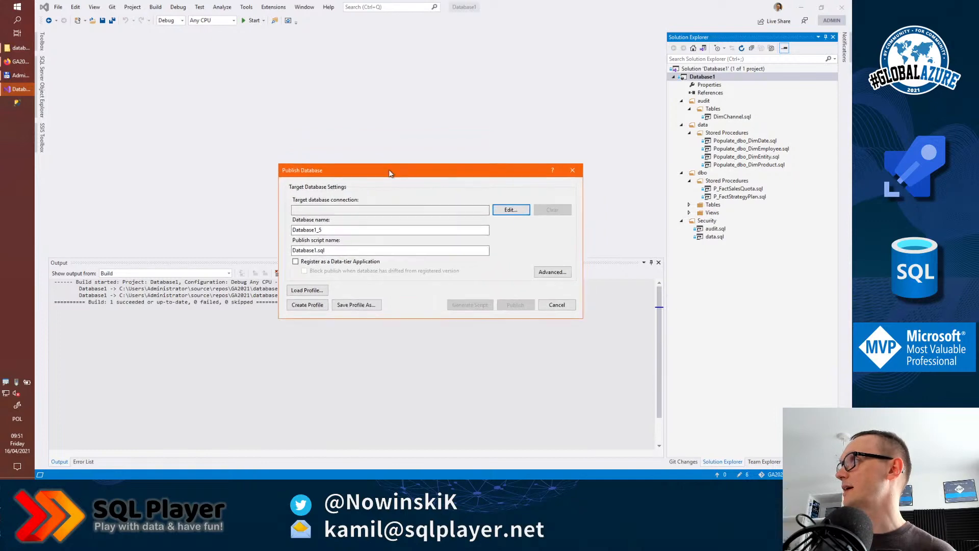
pyautogui.moveTo(403, 174); pyautogui.dragTo(319, 136)
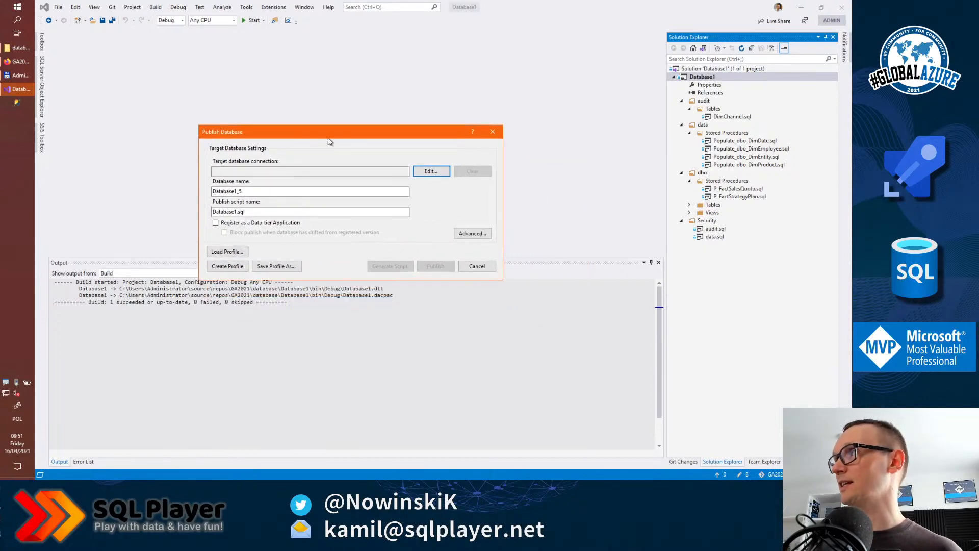
pyautogui.moveTo(332, 132); pyautogui.dragTo(351, 91)
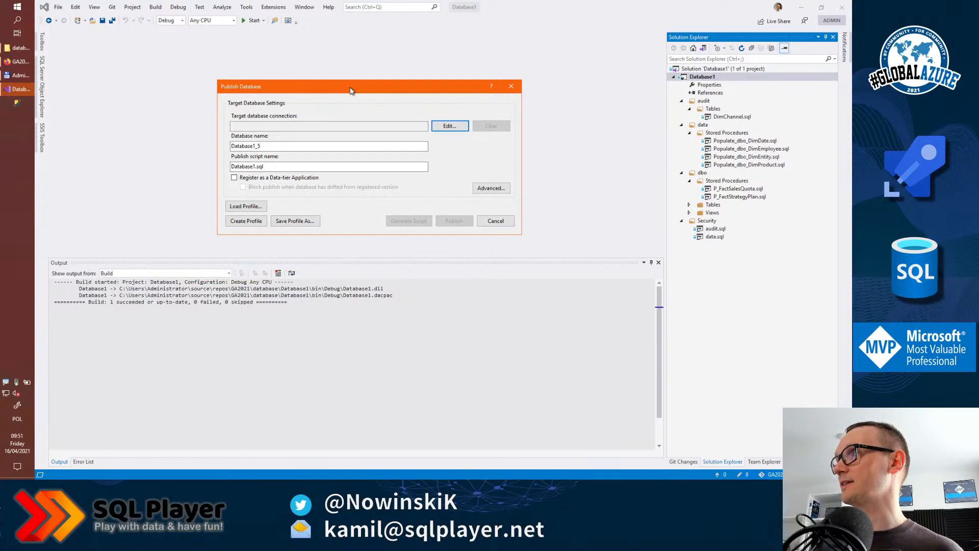
pyautogui.click(449, 126)
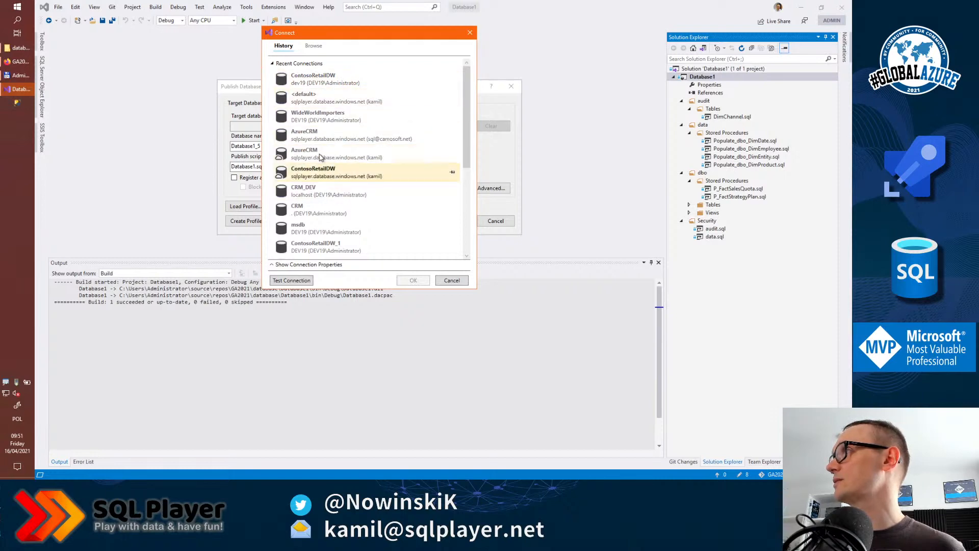
pyautogui.click(345, 174)
pyautogui.click(413, 281)
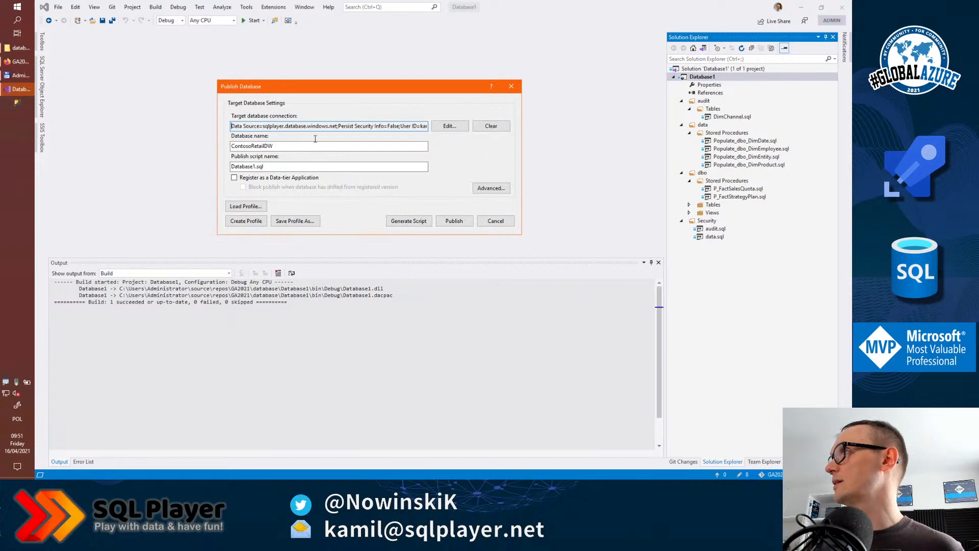
# Step: Set the publish database name to GlobalAzure2021 and the publish script name to GlobalAzure2021.sql
pyautogui.click(301, 146)
pyautogui.doubleClick(302, 145)
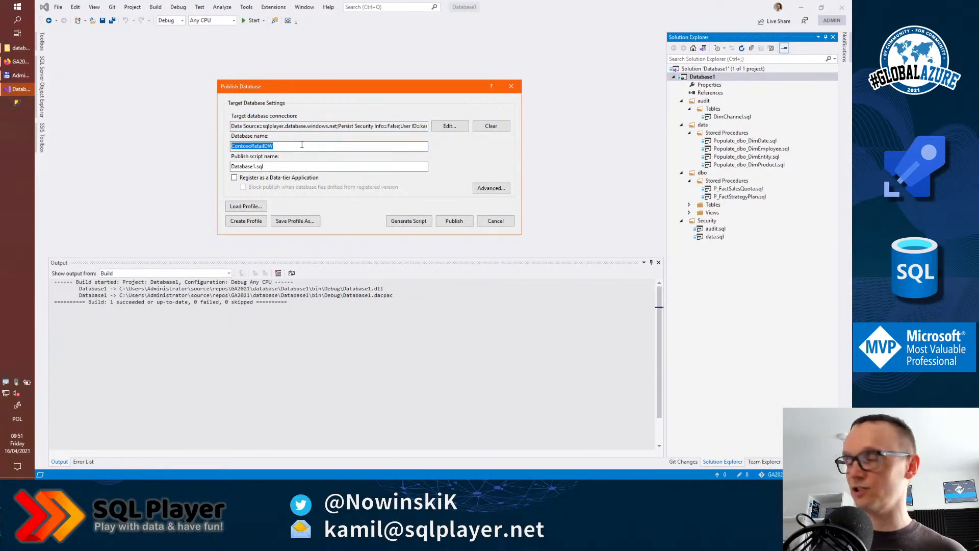
pyautogui.write('GlobalAzure2021')
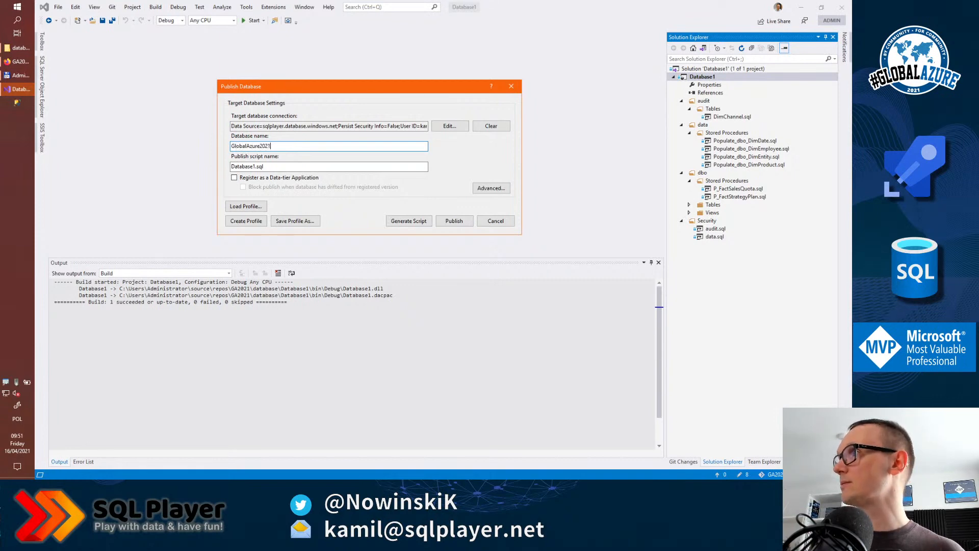
pyautogui.moveTo(281, 148); pyautogui.dragTo(235, 145)
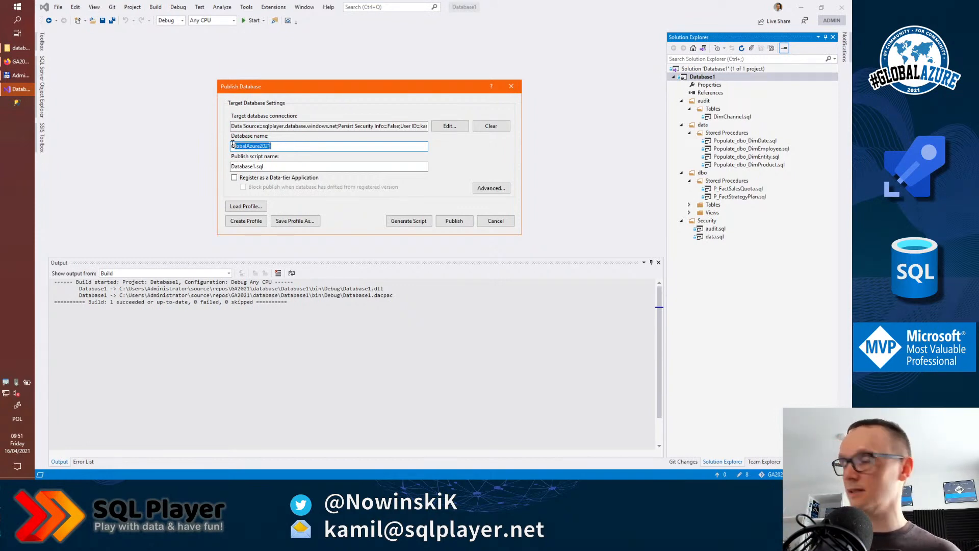
pyautogui.doubleClick(314, 165)
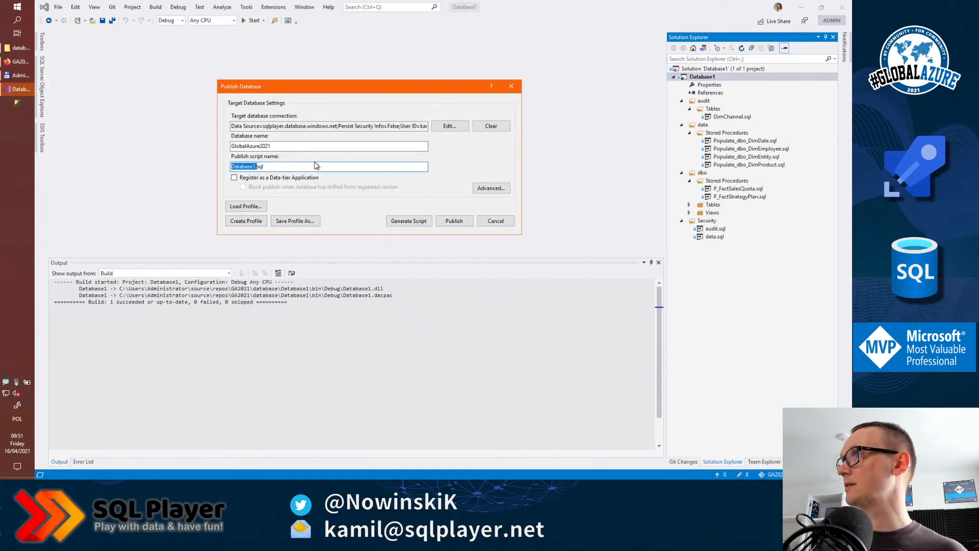
pyautogui.write('GlobalAzure2021')
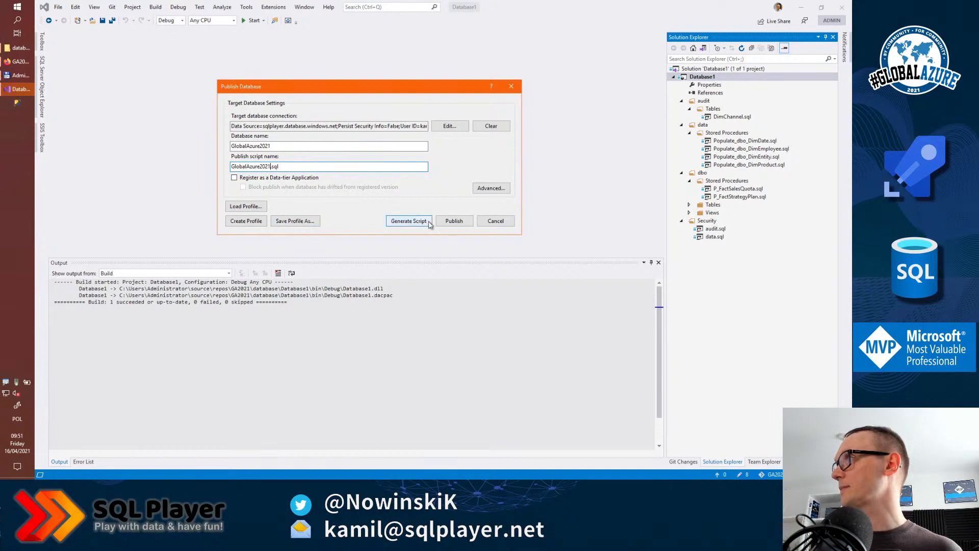
# Step: Save the publish settings as the profile GlobalAzure2021.publish.xml and try to generate the publish script
pyautogui.click(289, 222)
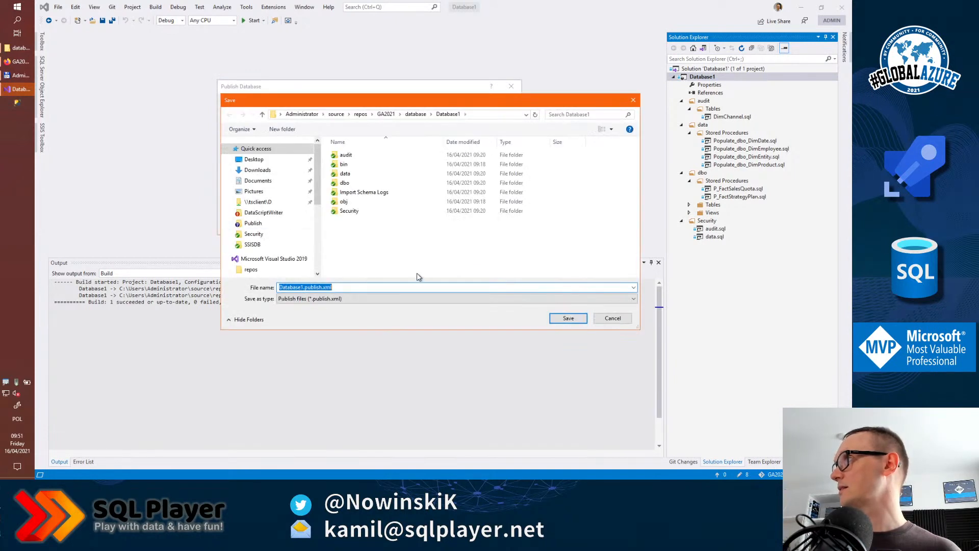
pyautogui.write('GlobalAzure2021')
pyautogui.click(567, 318)
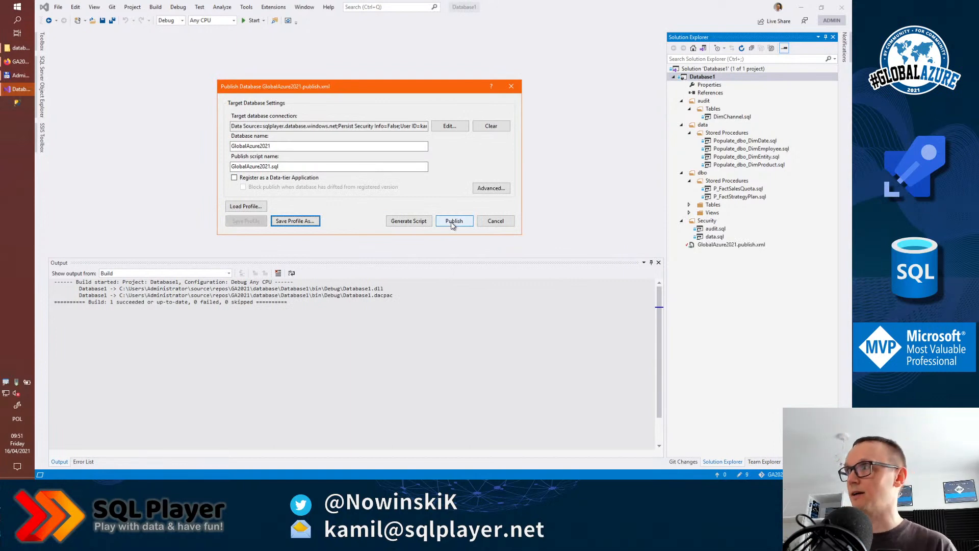
pyautogui.click(408, 222)
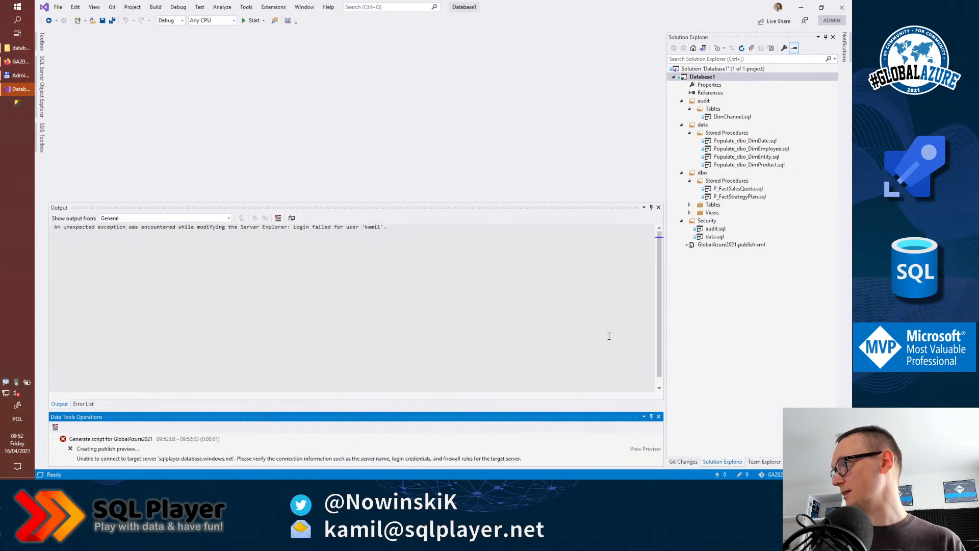
# Step: Open the GlobalAzure2021.publish.xml profile's target connection for editing and copy the sqlplayer-sqlserver-password secret value from the Azure key vault in the browser
pyautogui.doubleClick(718, 246)
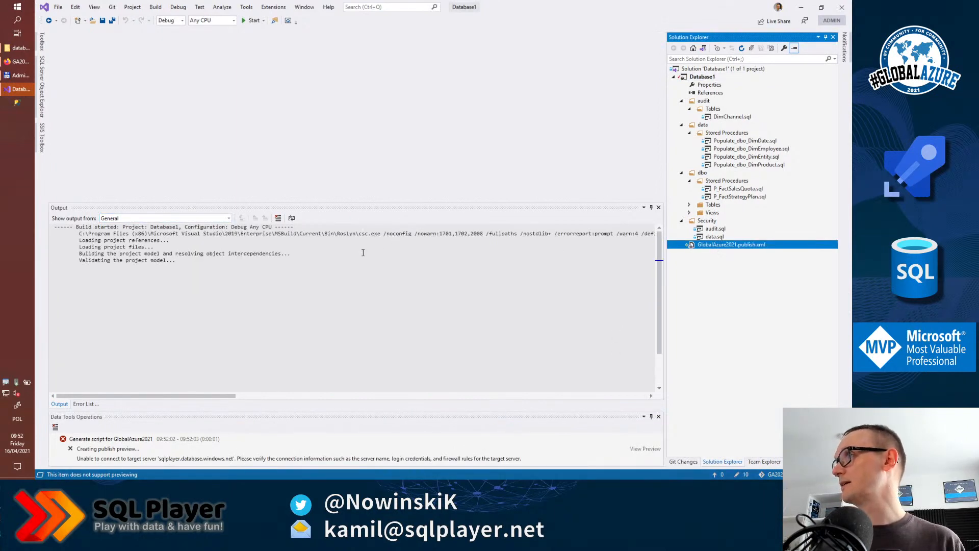
pyautogui.click(523, 207)
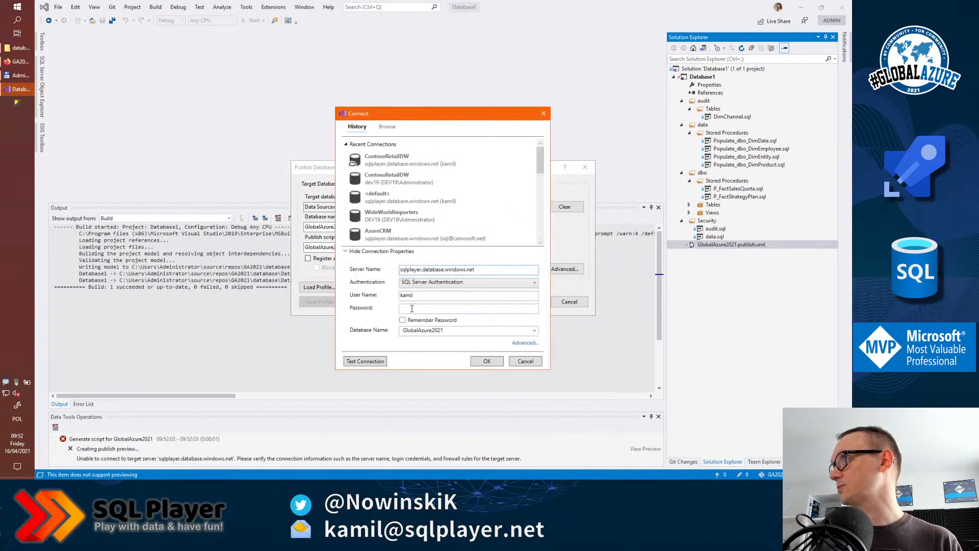
pyautogui.click(20, 61)
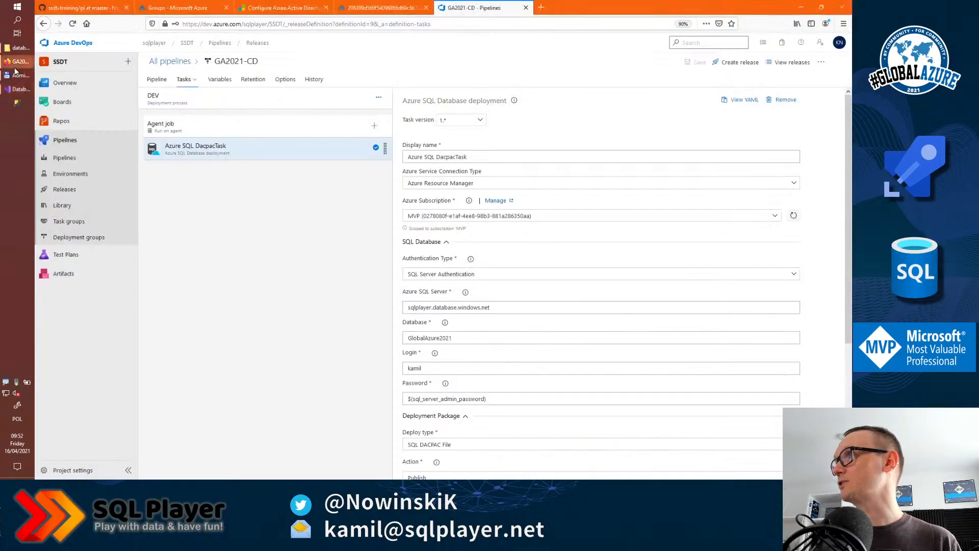
pyautogui.click(377, 7)
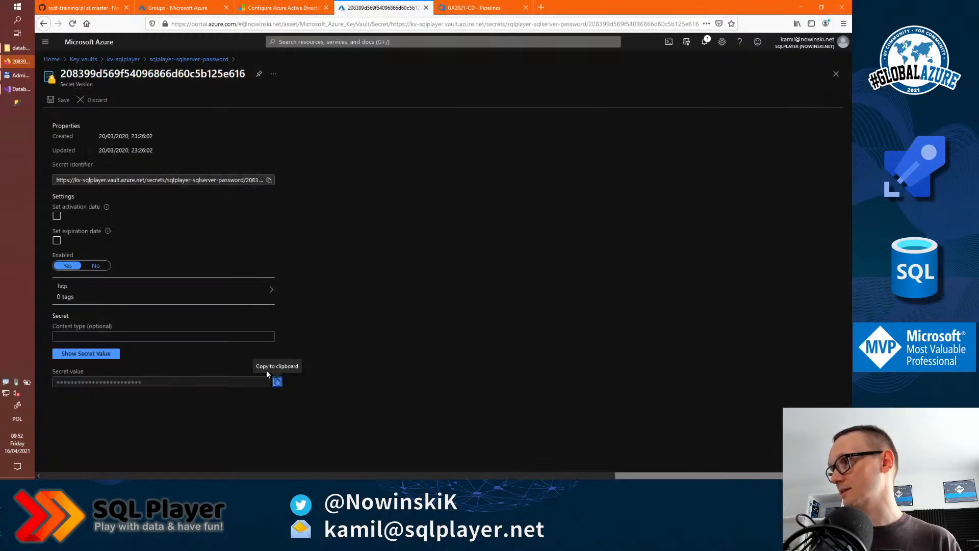
pyautogui.click(277, 383)
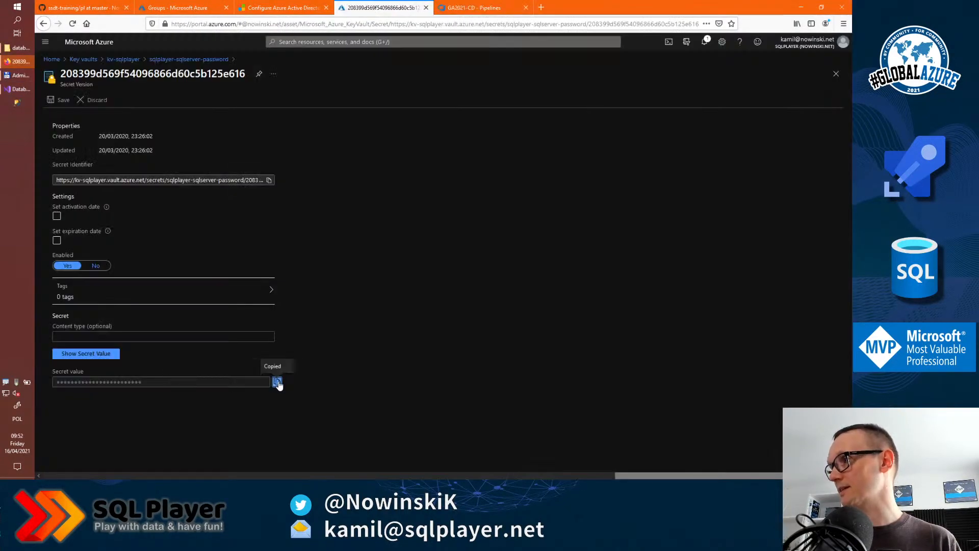
# Step: Return to Visual Studio, paste the SQL login password into the GlobalAzure2021 connection and test the connection
pyautogui.click(798, 9)
pyautogui.click(463, 308)
pyautogui.hotkey('ctrl', 'v')
pyautogui.click(381, 362)
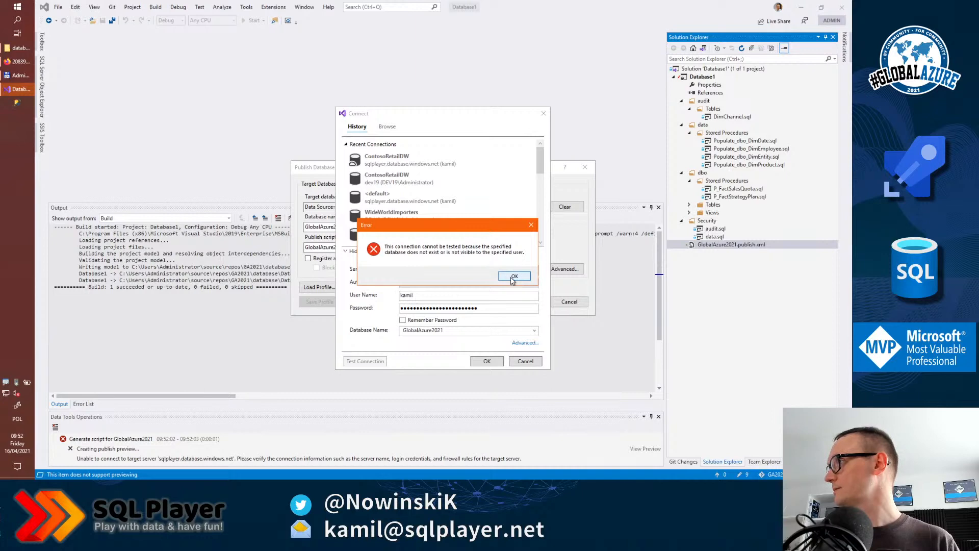
pyautogui.click(513, 278)
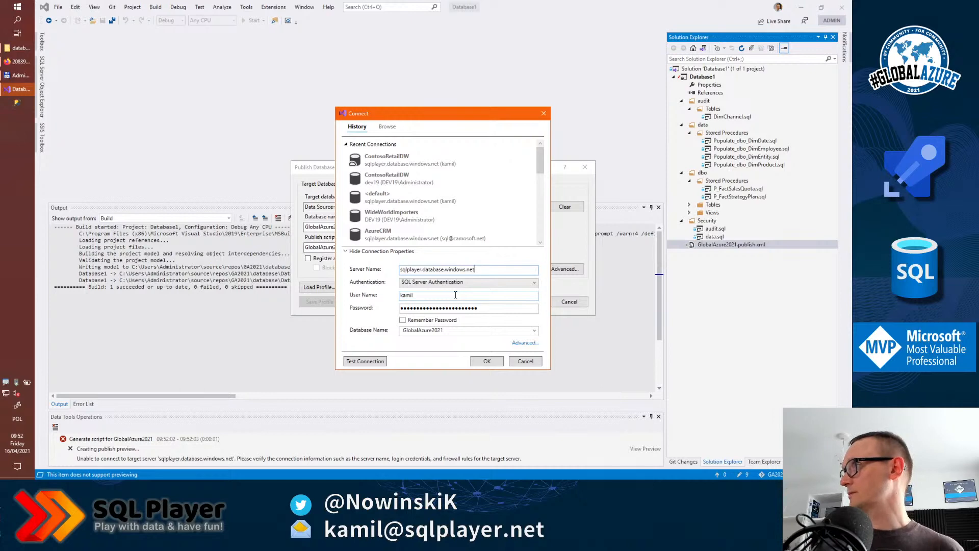
# Step: Accept the GlobalAzure2021 connection settings, then try to generate the publish script and inspect the operation's details
pyautogui.click(450, 333)
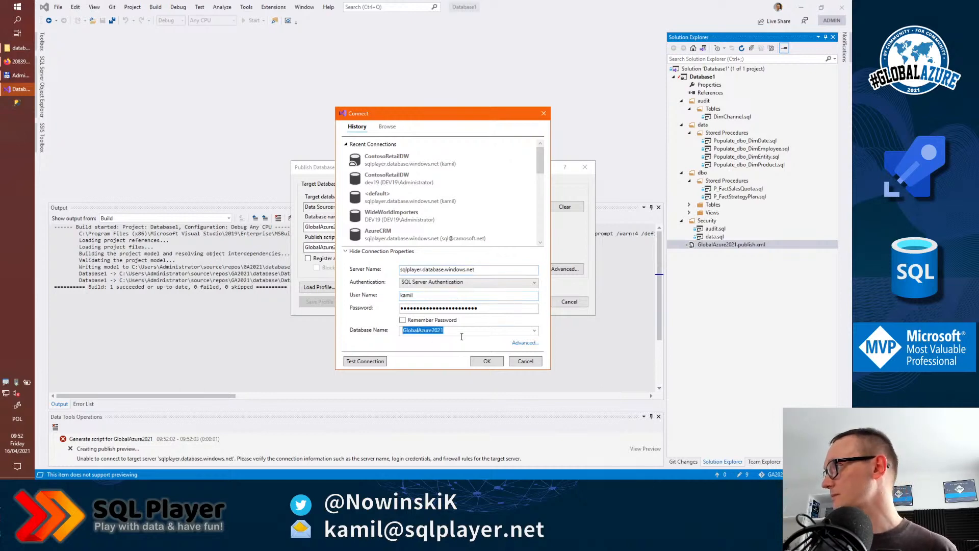
pyautogui.click(487, 361)
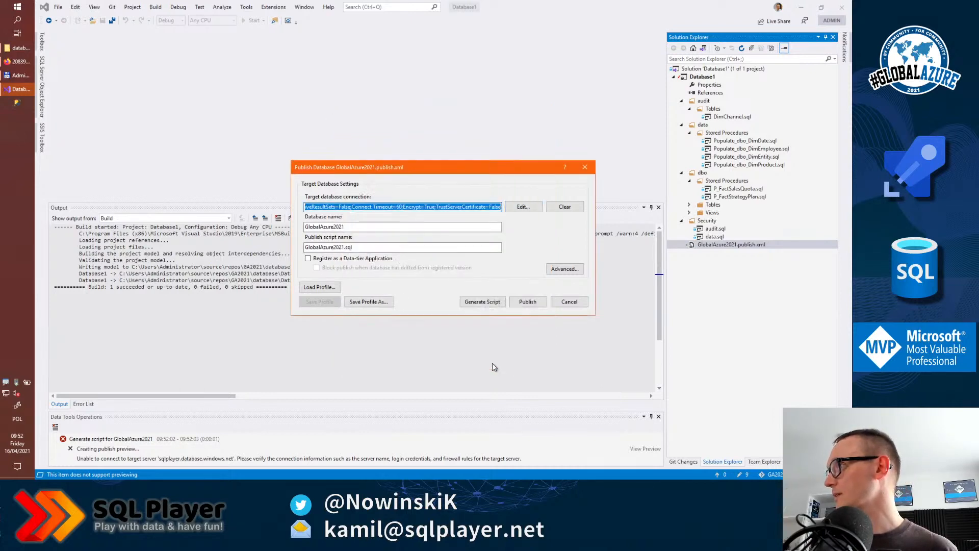
pyautogui.click(482, 301)
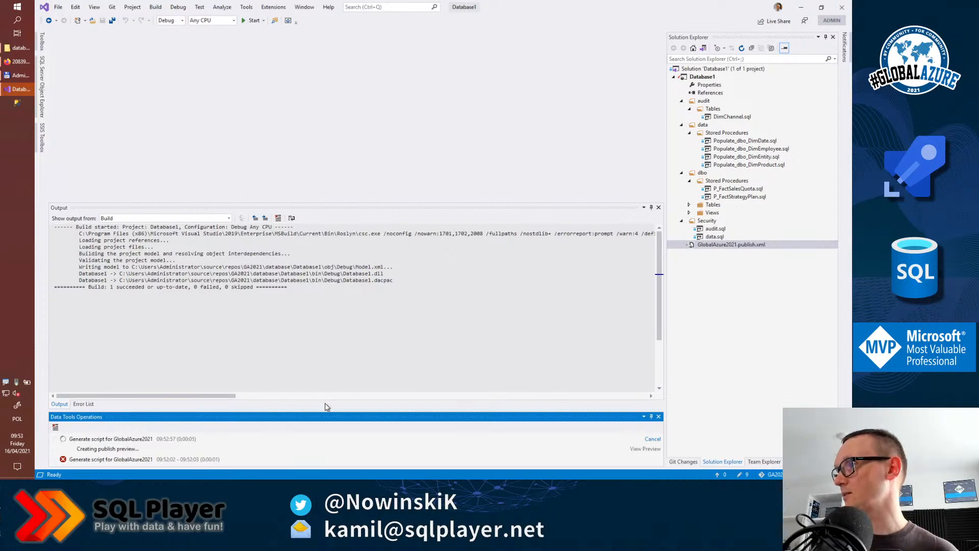
pyautogui.moveTo(326, 410); pyautogui.dragTo(332, 372)
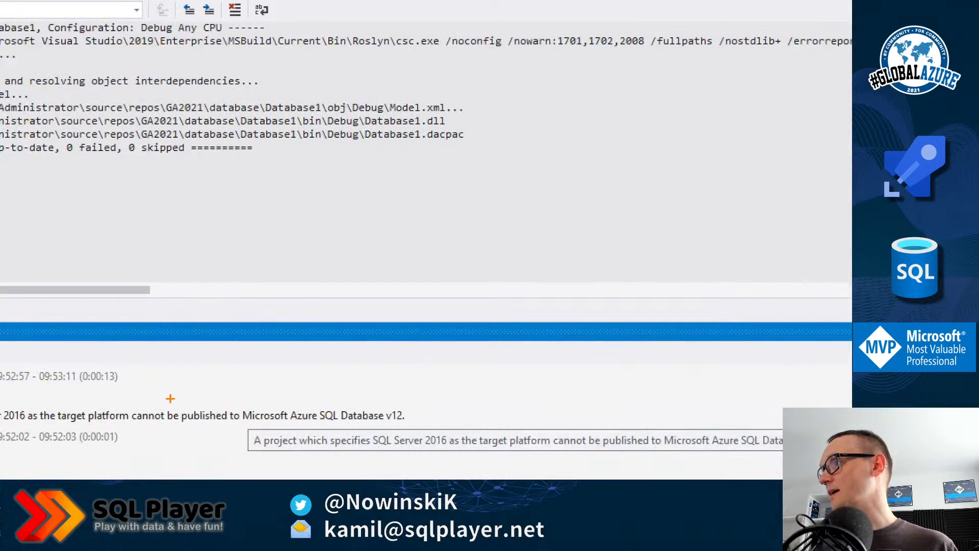
pyautogui.moveTo(182, 401); pyautogui.dragTo(531, 427)
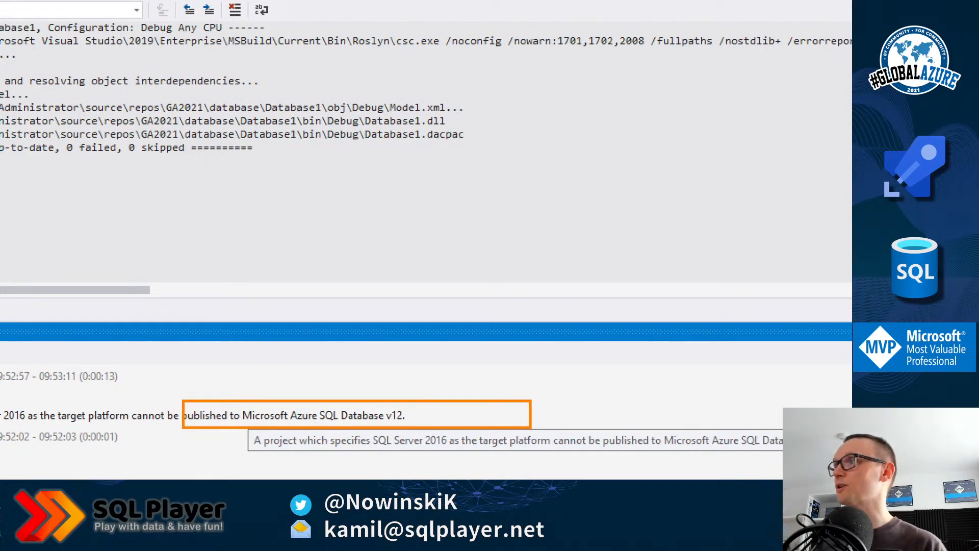
pyautogui.press('Escape')
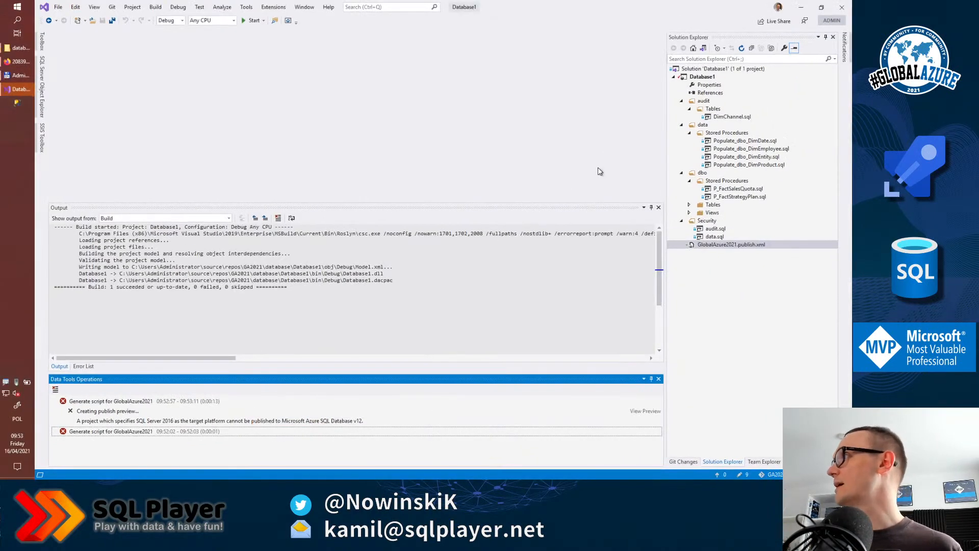
# Step: Set the Database1 project's target platform to Microsoft Azure SQL Database and save the project properties
pyautogui.rightClick(704, 76)
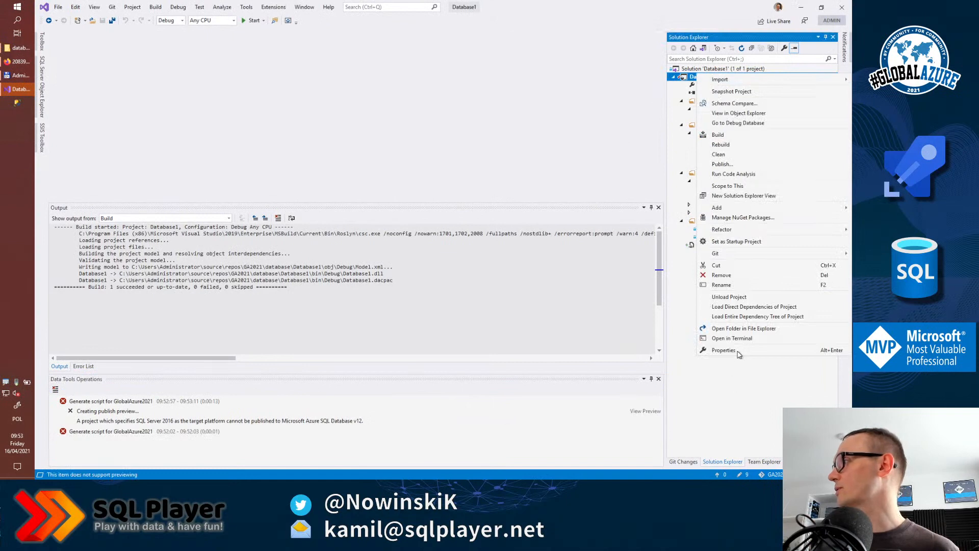
pyautogui.click(710, 350)
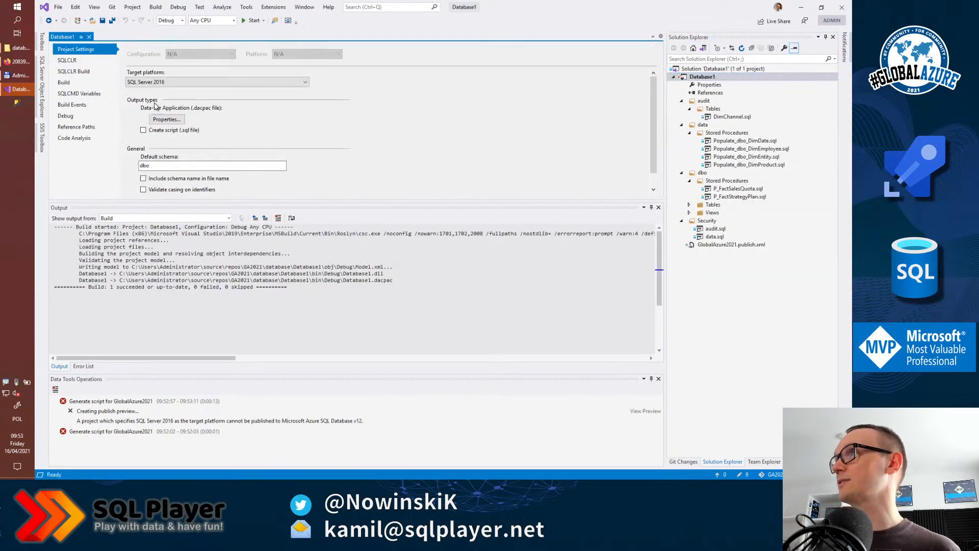
pyautogui.moveTo(182, 202); pyautogui.dragTo(182, 273)
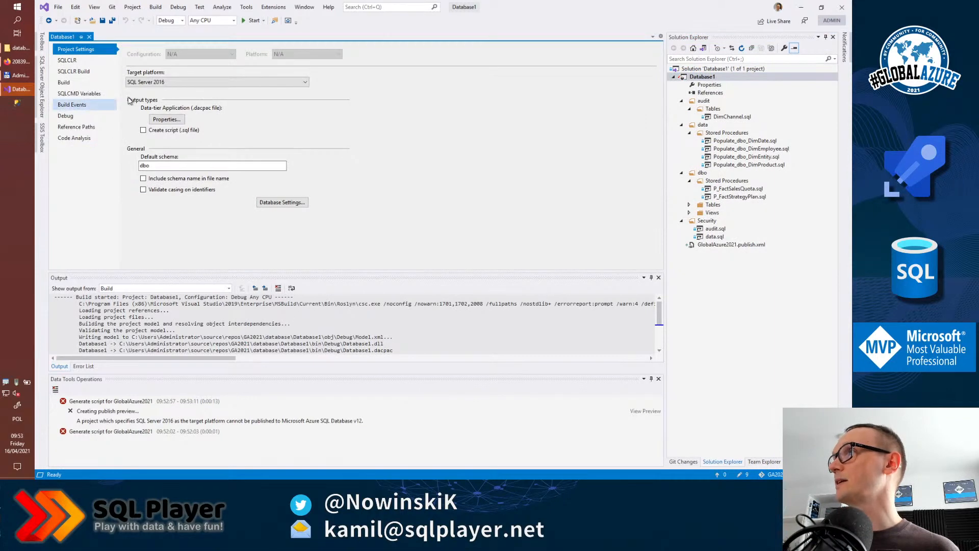
pyautogui.click(172, 84)
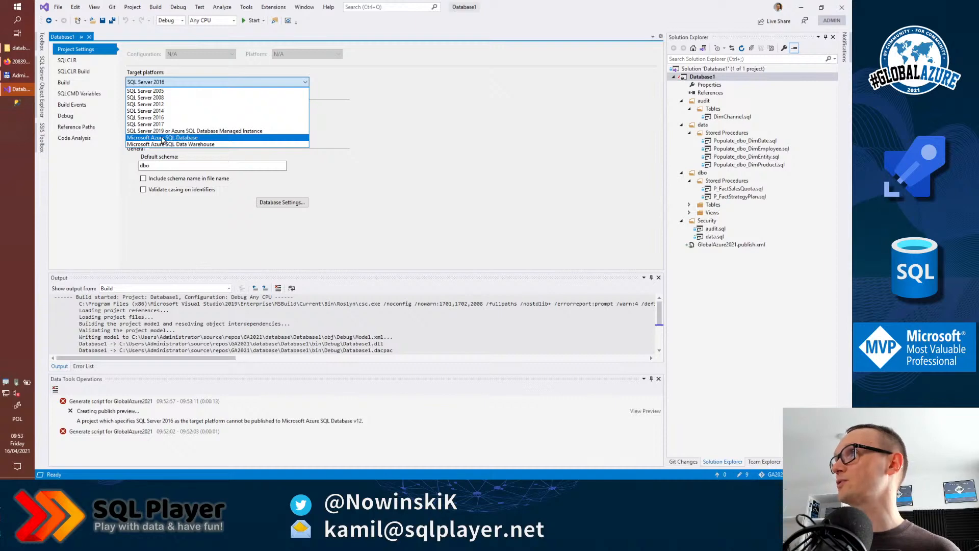
pyautogui.click(182, 138)
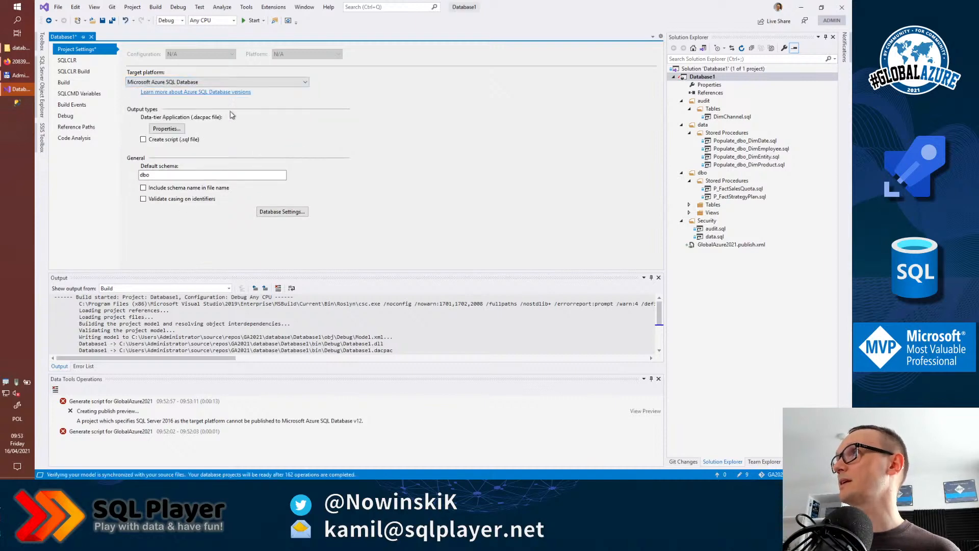
pyautogui.click(103, 22)
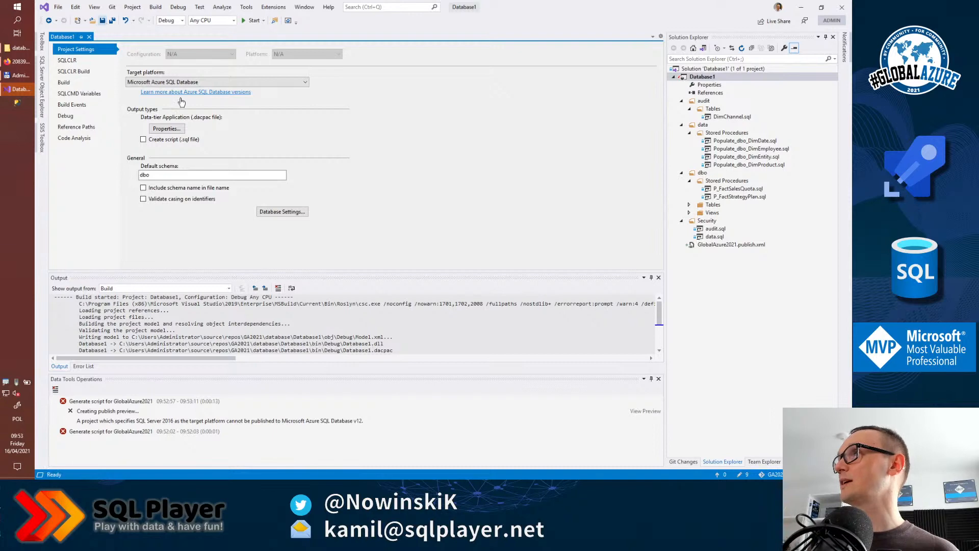
# Step: Rebuild the solution and generate the publish script from the GlobalAzure2021.publish.xml profile
pyautogui.click(155, 6)
pyautogui.click(174, 30)
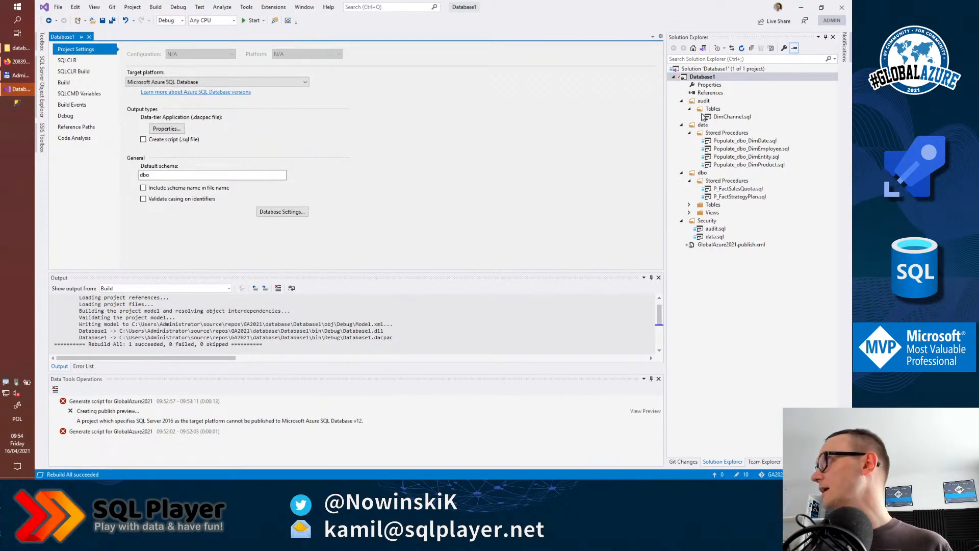
pyautogui.doubleClick(717, 245)
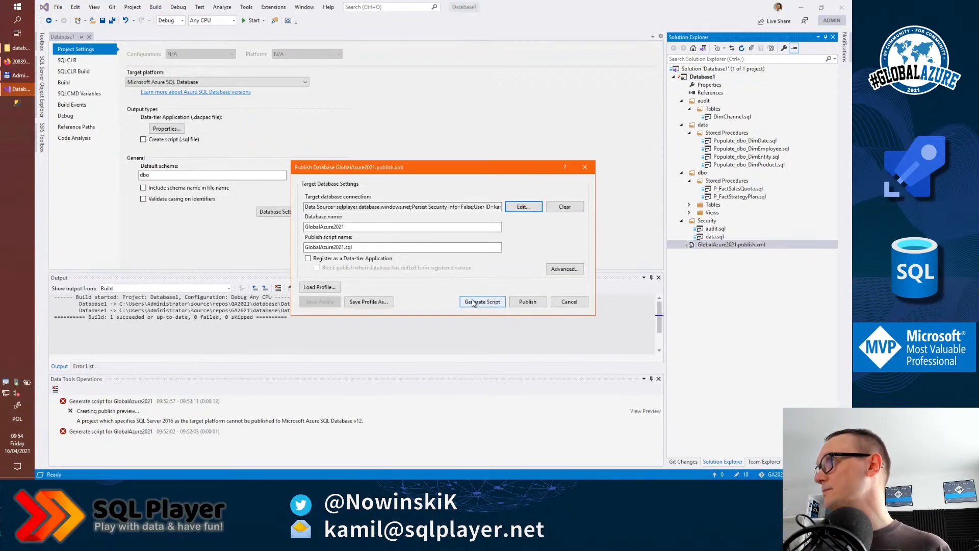
pyautogui.click(477, 301)
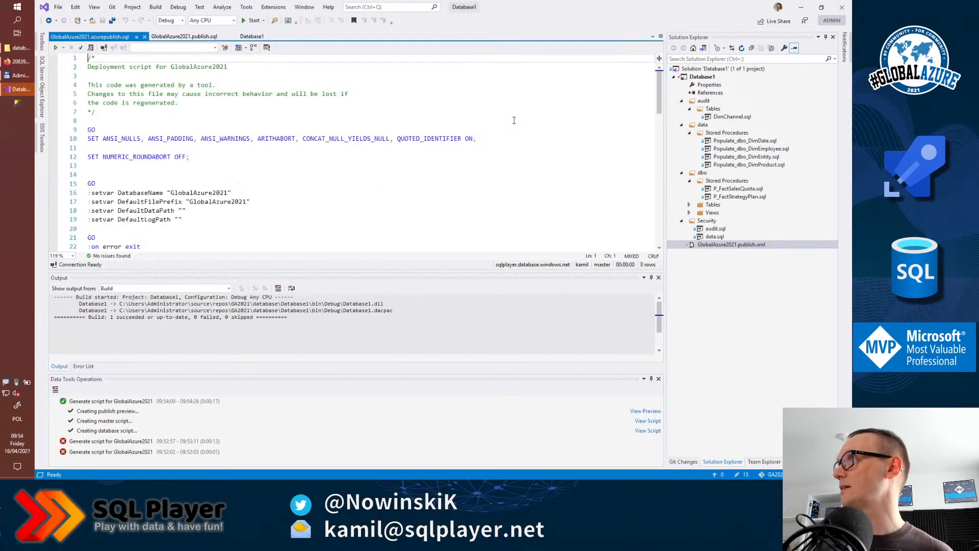
# Step: Review GlobalAzure2021.azurepublish.sql with the Output and Error List windows closed, and execute the script against master to create the database
pyautogui.moveTo(657, 86); pyautogui.dragTo(658, 163)
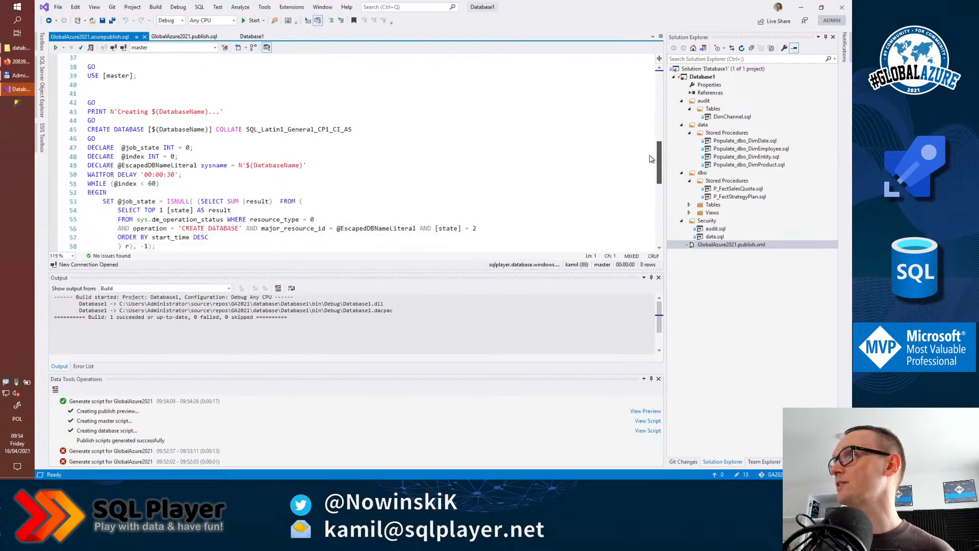
pyautogui.click(658, 277)
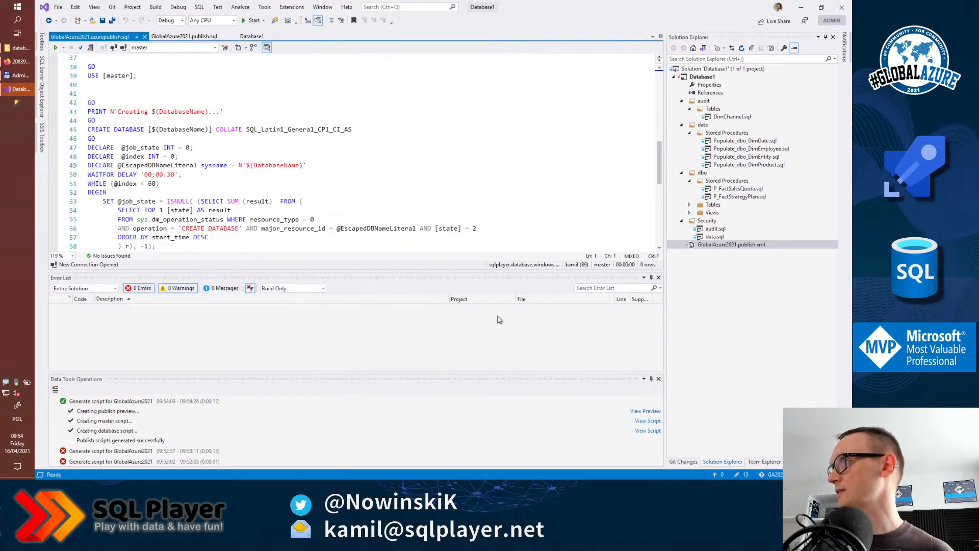
pyautogui.click(659, 277)
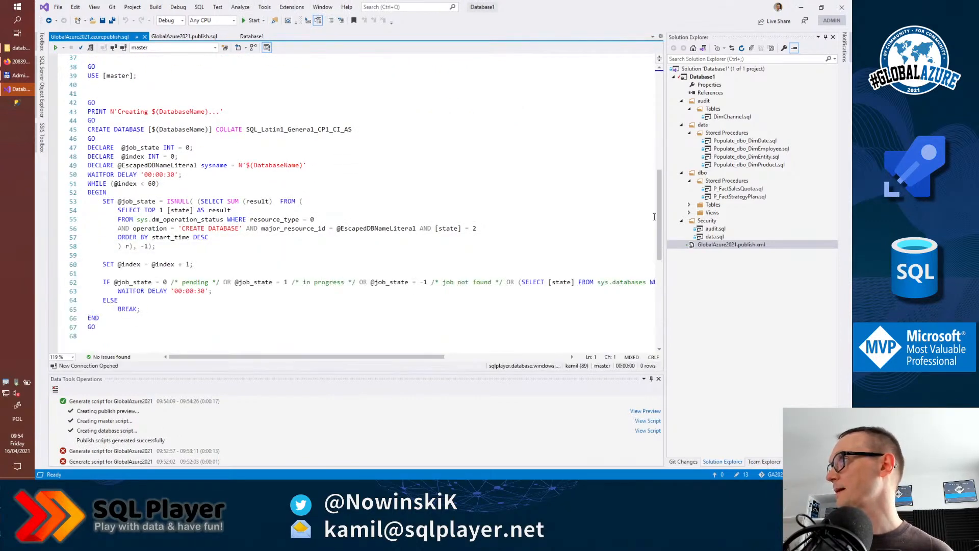
pyautogui.scroll(-1, 656, 221)
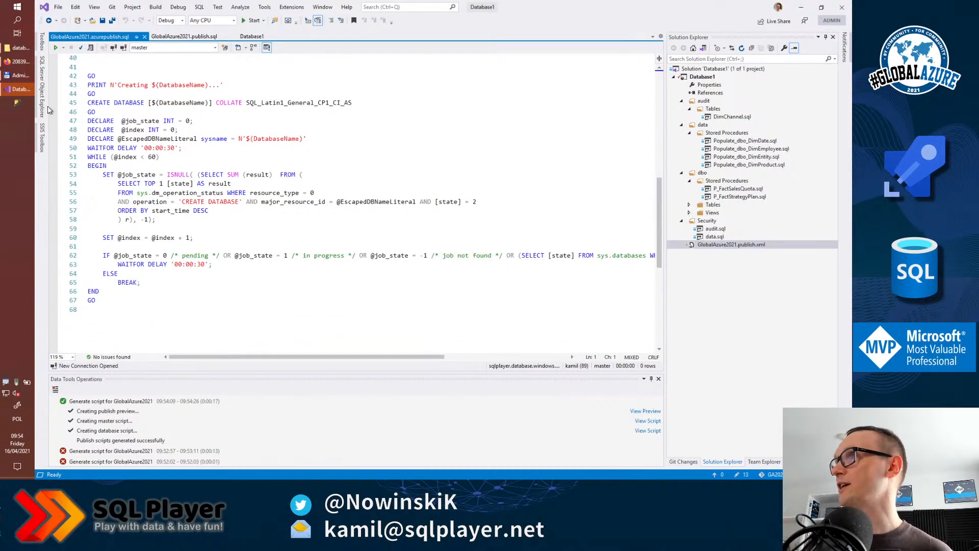
pyautogui.click(71, 102)
pyautogui.click(214, 121)
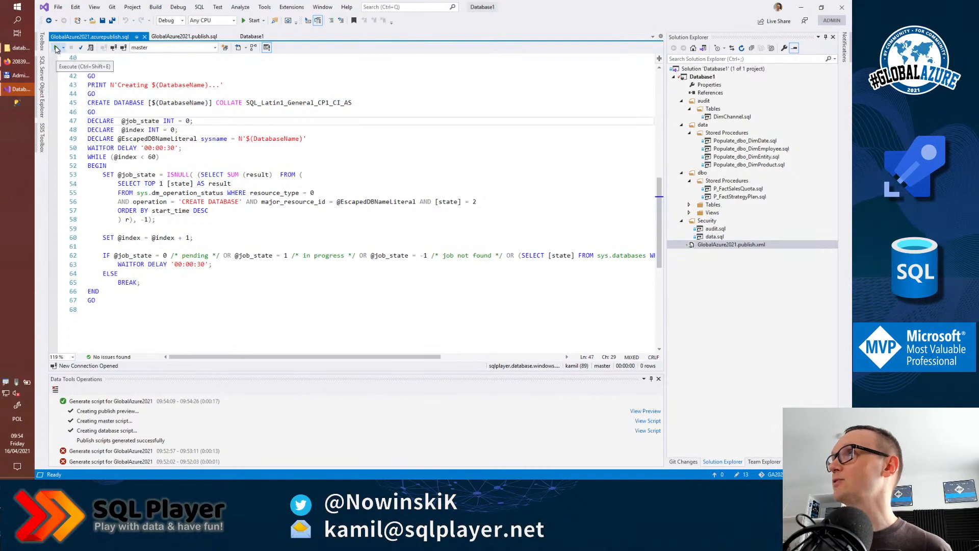
pyautogui.click(56, 48)
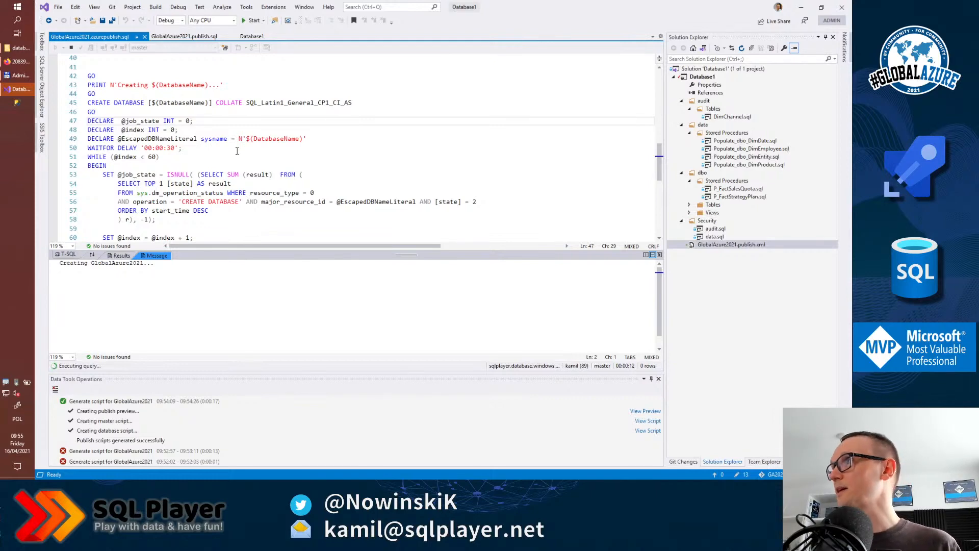
pyautogui.click(351, 174)
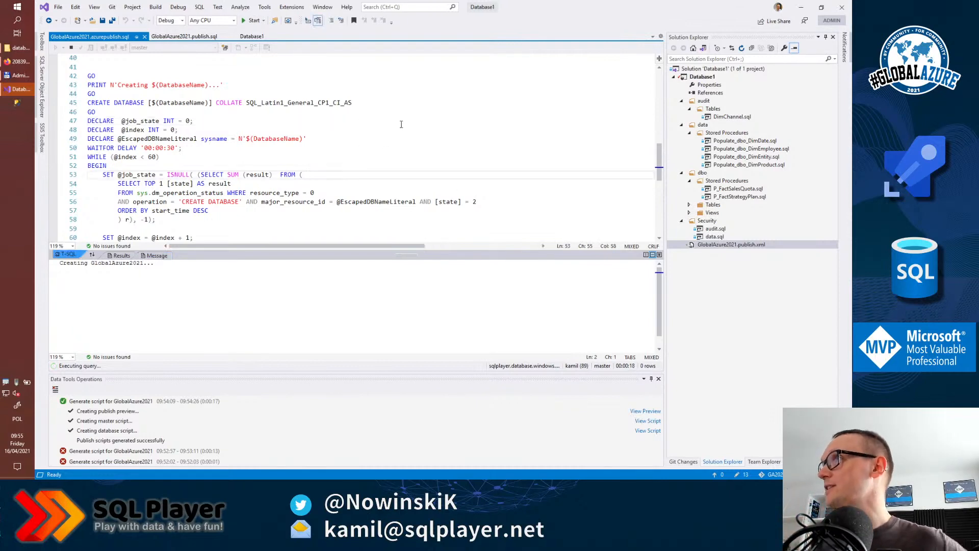
# Step: Stage only Database1.sqlproj and GlobalAzure2021.publish.xml in the Git changes, leaving the .vs, bin and obj files unstaged
pyautogui.click(738, 475)
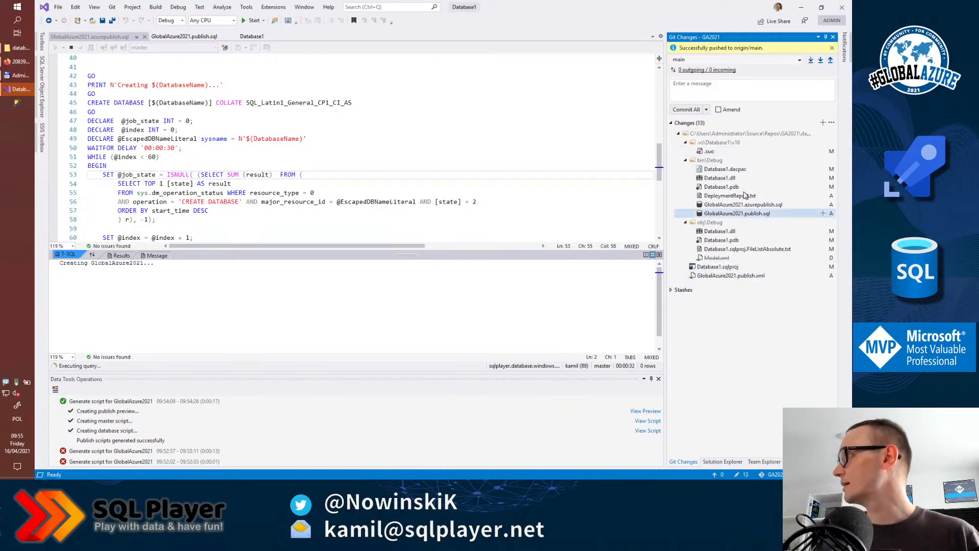
pyautogui.click(746, 269)
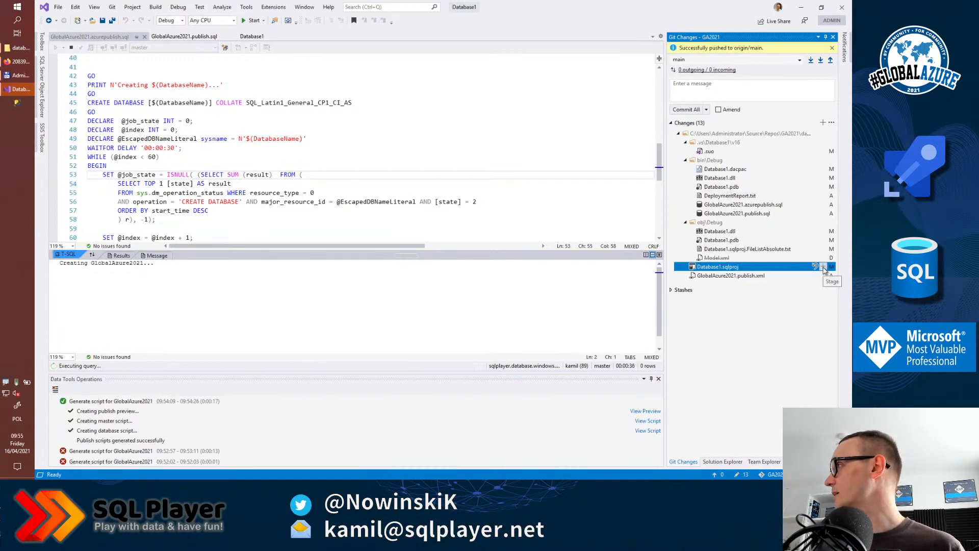
pyautogui.click(685, 223)
pyautogui.click(686, 160)
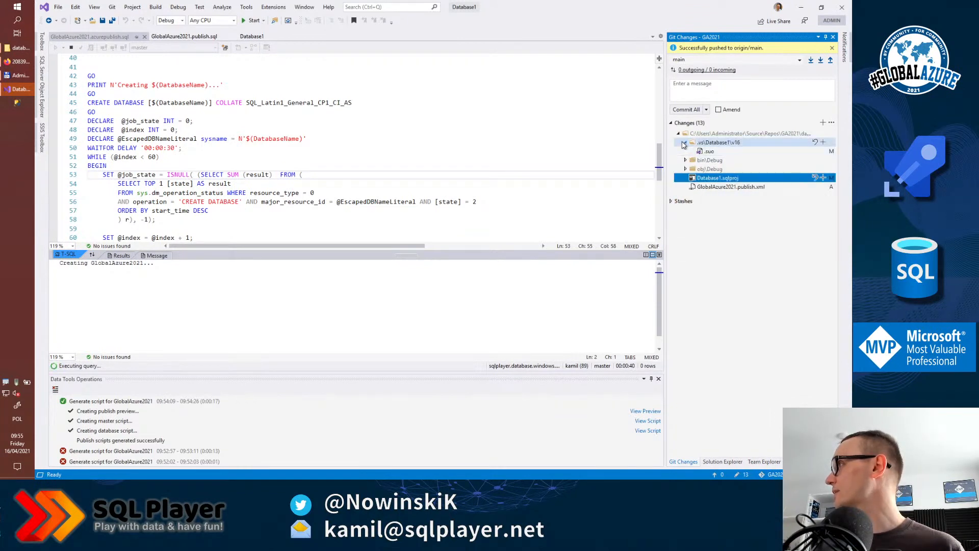
pyautogui.click(685, 142)
pyautogui.keyDown('shift'); pyautogui.click(734, 178); pyautogui.keyUp('shift')
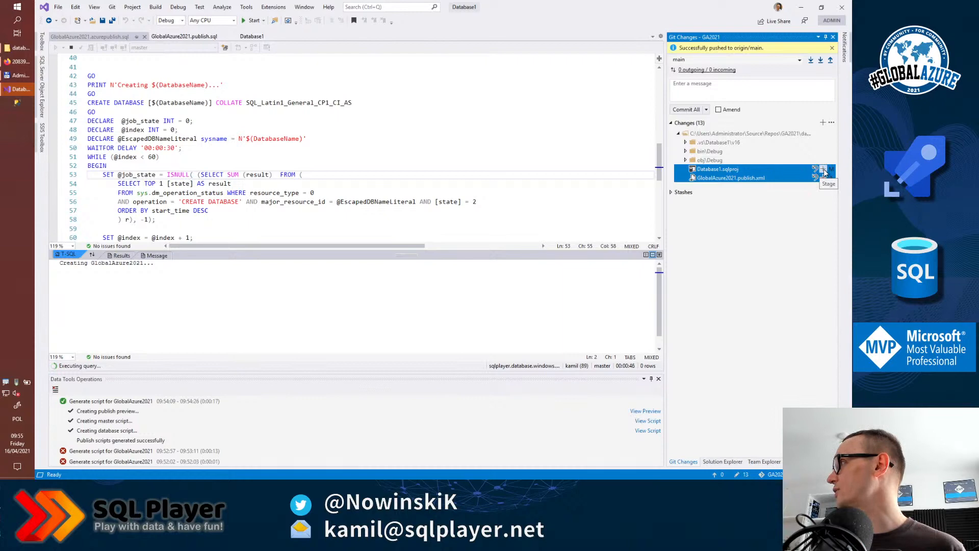
pyautogui.click(823, 170)
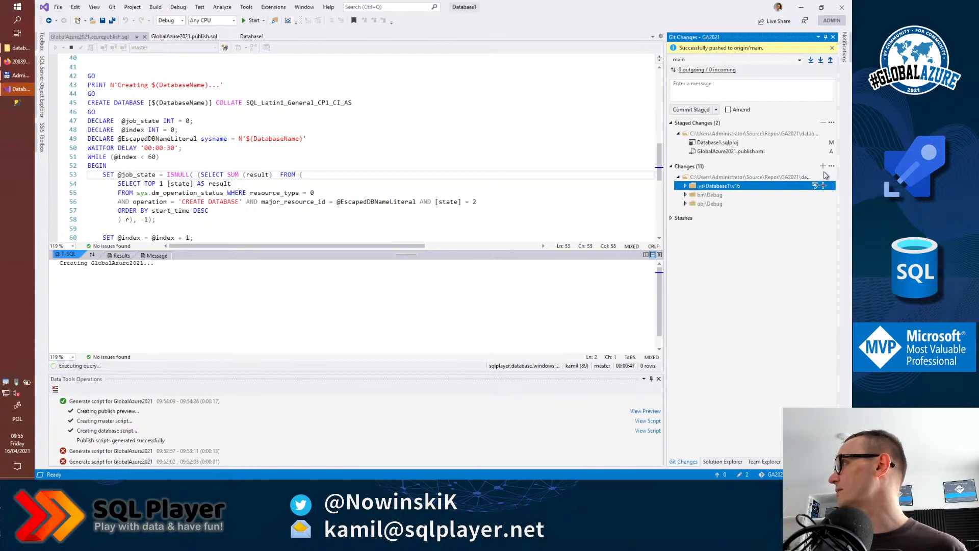
# Step: Commit the staged Database1.sqlproj and GlobalAzure2021.publish.xml with the message "Traget platform: Azure" and push them to the remote
pyautogui.click(738, 88)
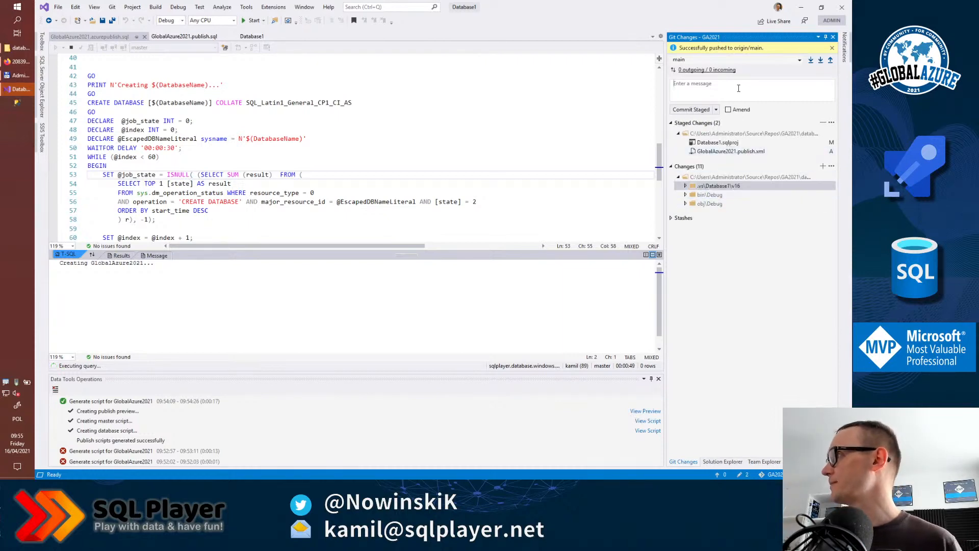
pyautogui.write('Trag')
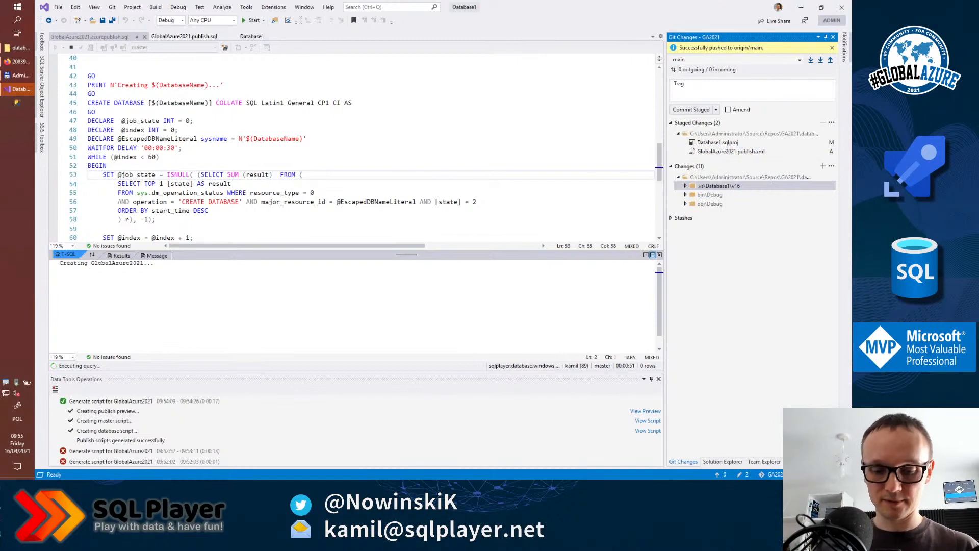
pyautogui.write('et platform: Azure')
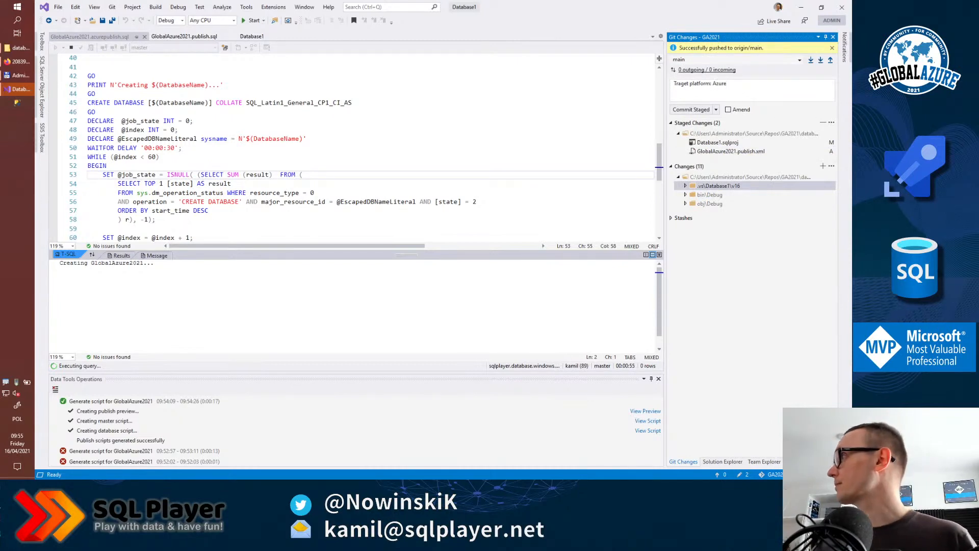
pyautogui.click(716, 110)
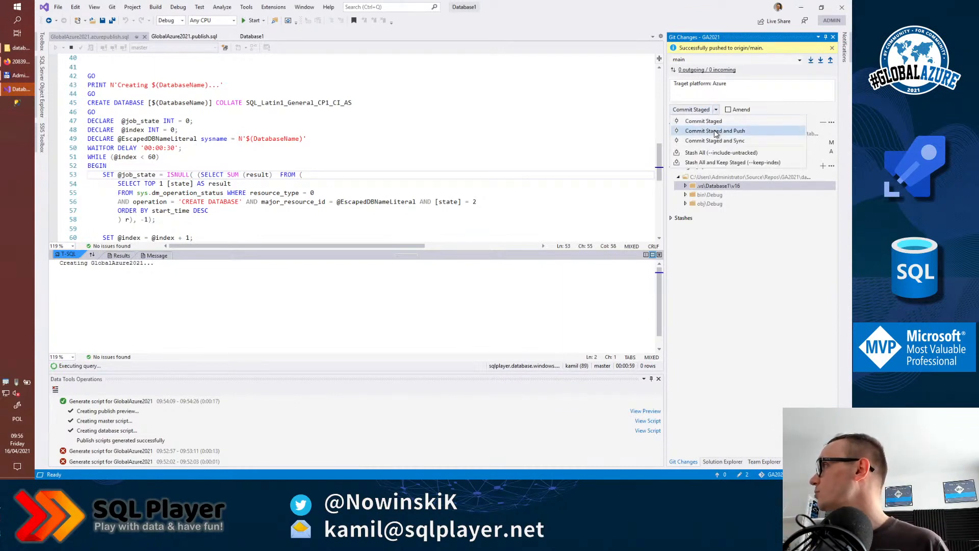
pyautogui.click(712, 132)
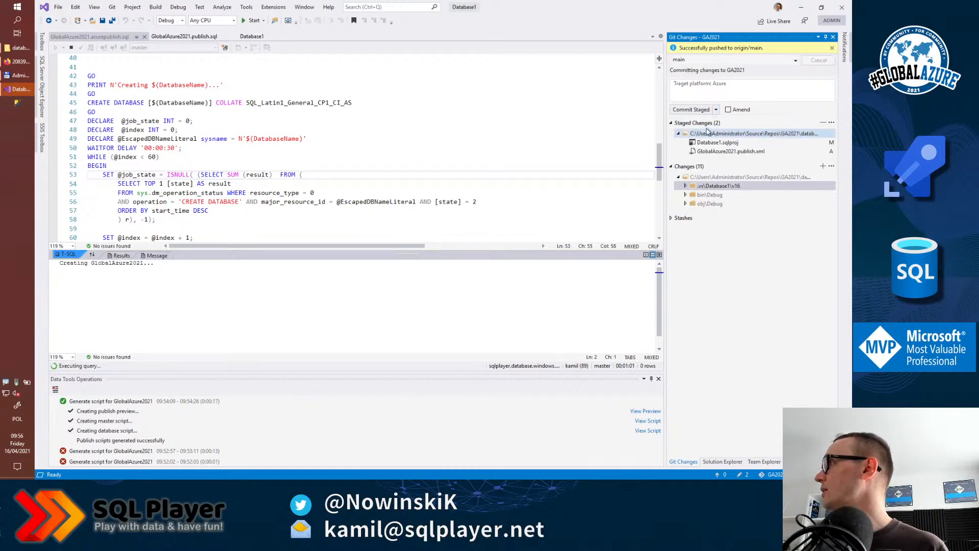
pyautogui.click(694, 130)
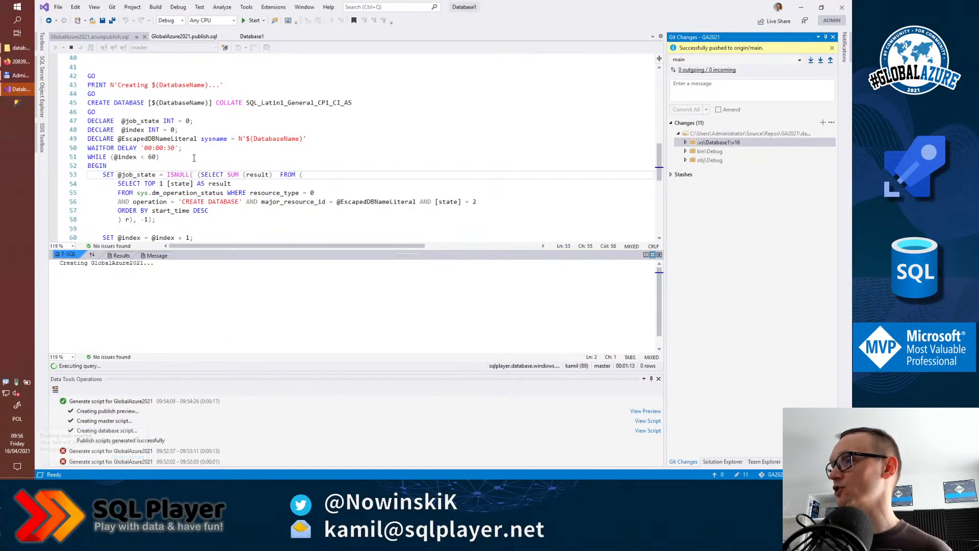
pyautogui.click(230, 183)
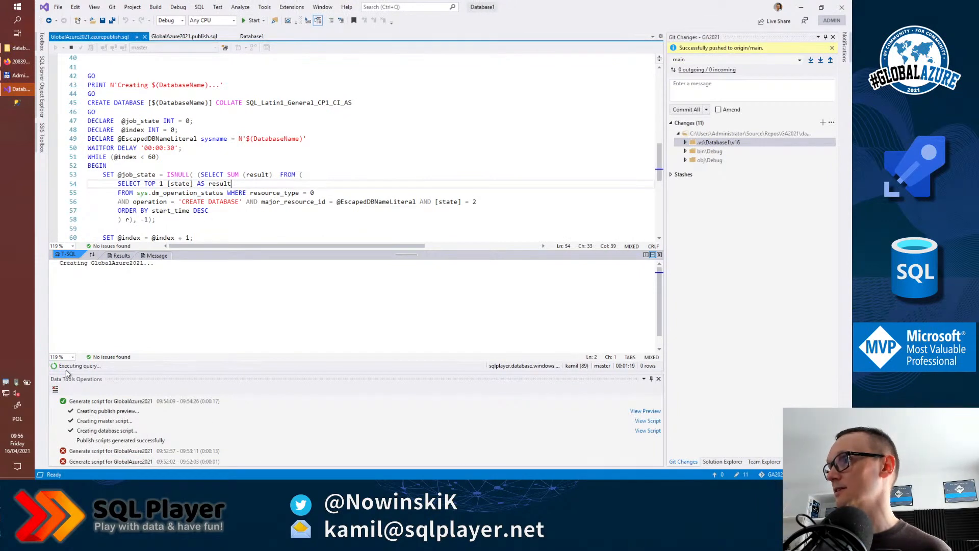
# Step: Switch to Azure DevOps in the browser and run the GA2021-CI pipeline on the main branch with the vs2017-win2016 agent
pyautogui.click(10, 65)
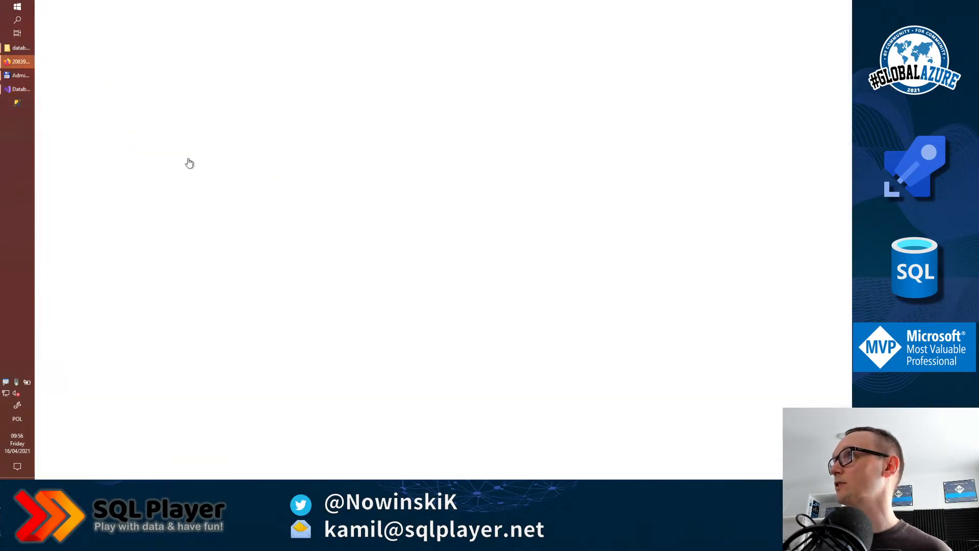
pyautogui.click(500, 9)
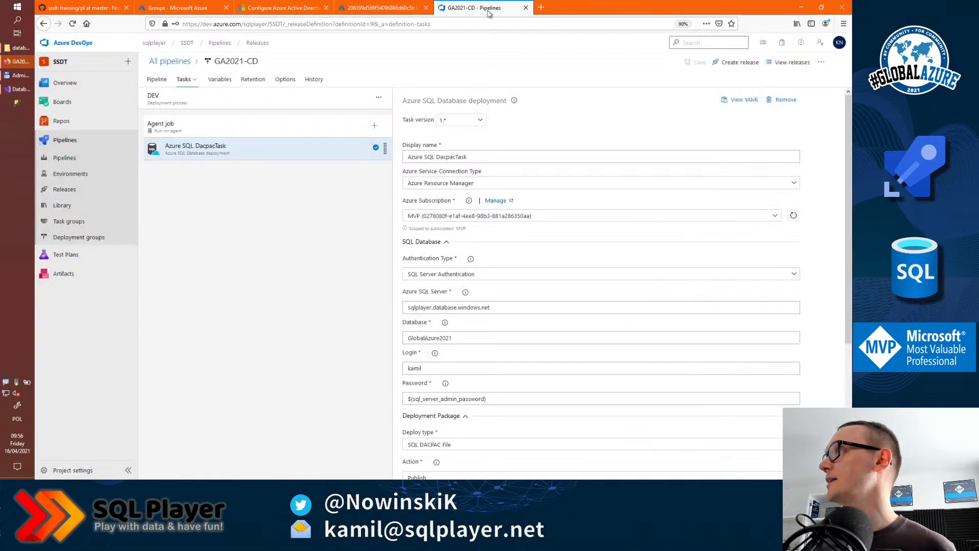
pyautogui.click(82, 161)
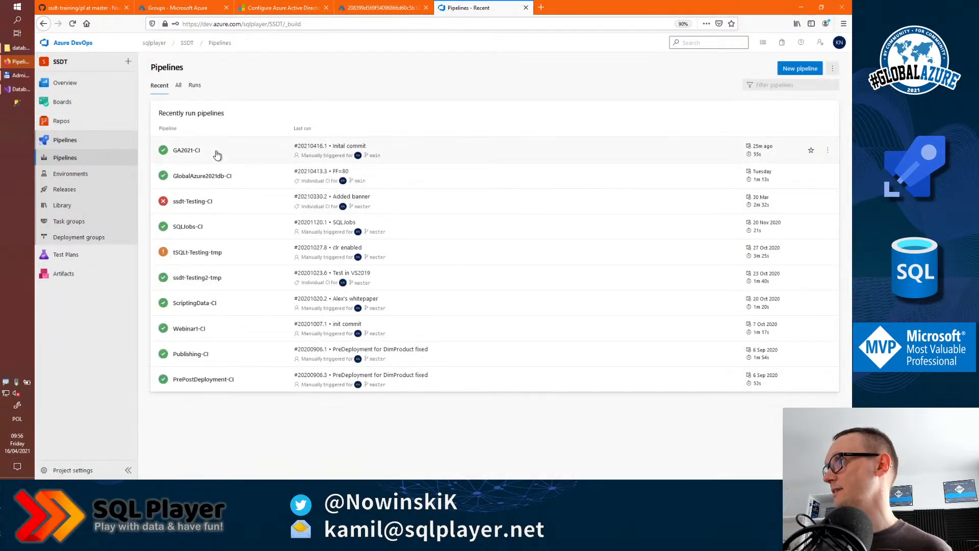
pyautogui.click(202, 153)
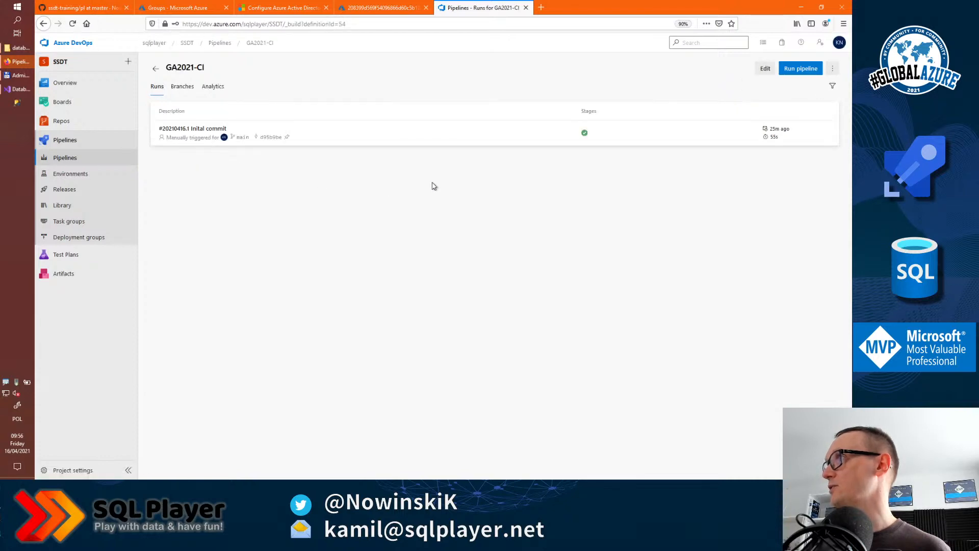
pyautogui.click(800, 70)
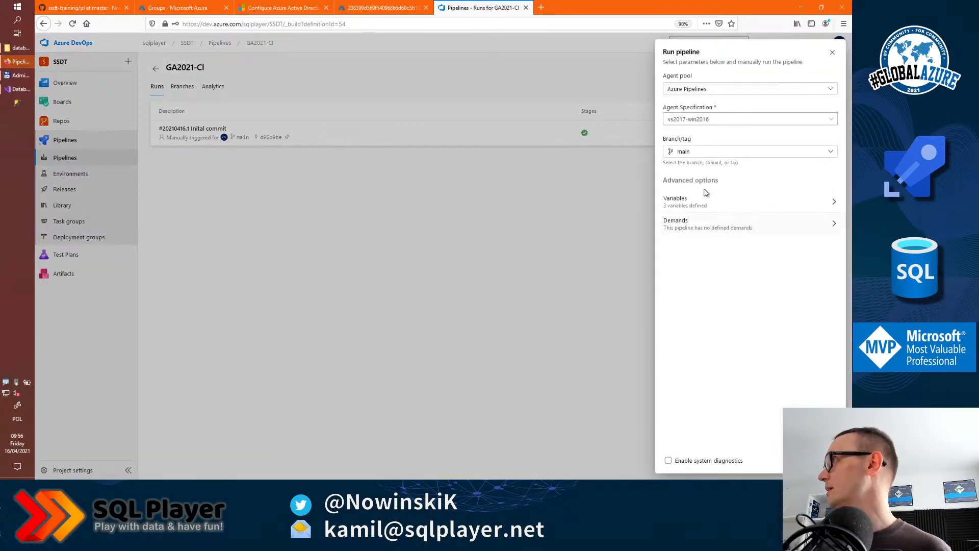
pyautogui.click(812, 461)
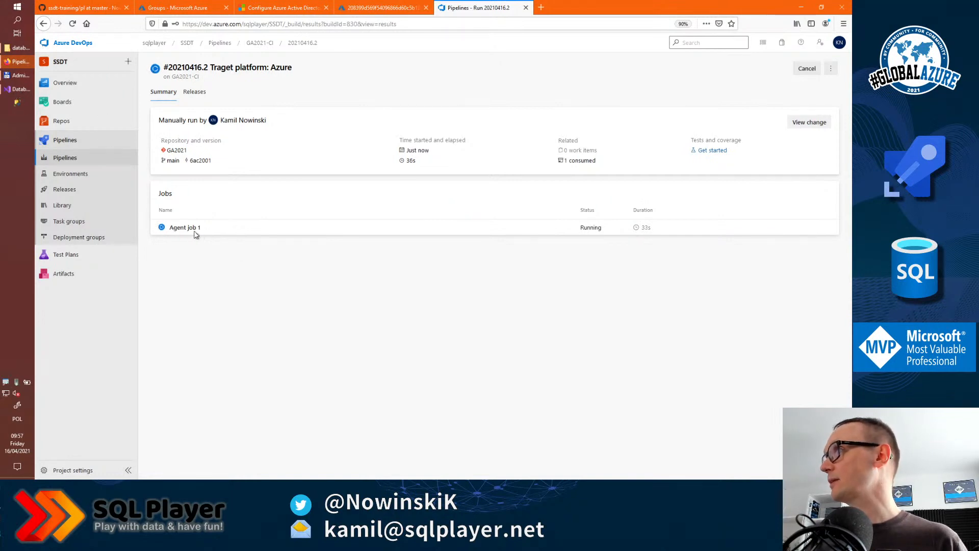
# Step: Switch to Visual Studio, check the publish script's execution status, and look at the database reference option for Database1's References
pyautogui.click(18, 90)
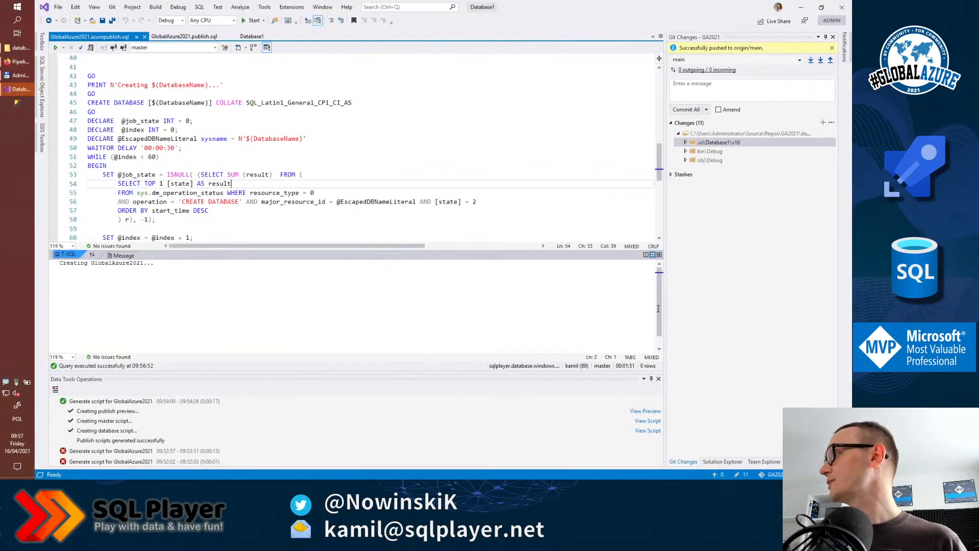
pyautogui.click(713, 461)
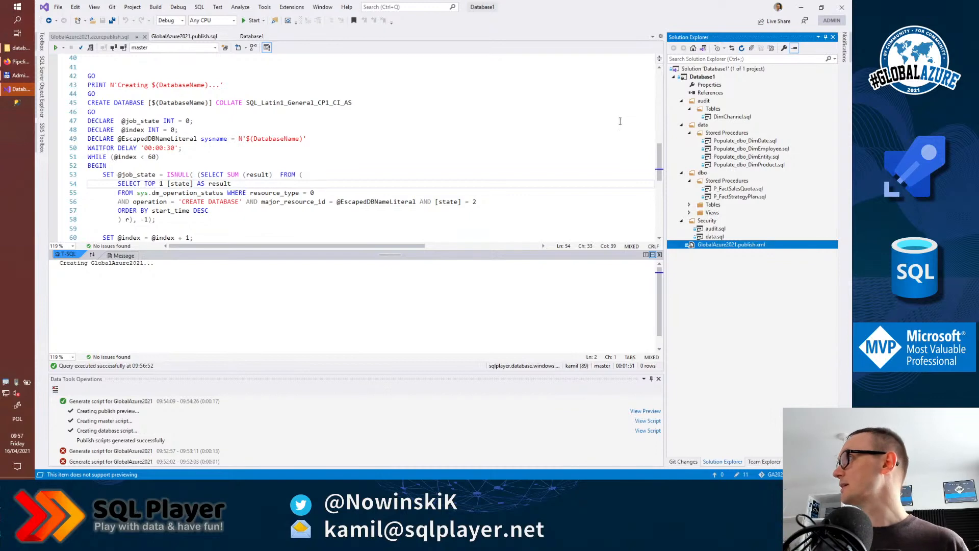
pyautogui.rightClick(708, 94)
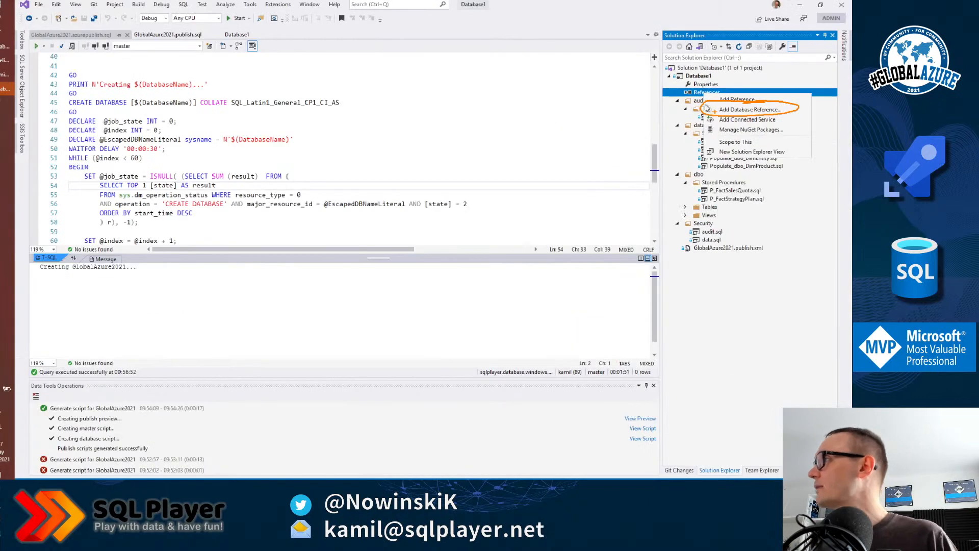
pyautogui.press('Escape')
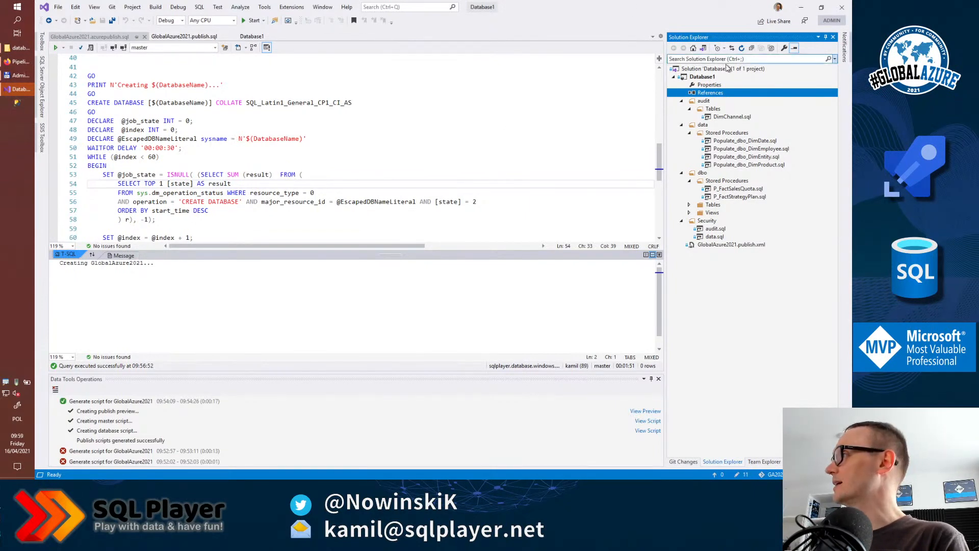
# Step: Open the Database1 project properties and review the target platform and the Build output settings
pyautogui.click(709, 77)
pyautogui.rightClick(698, 77)
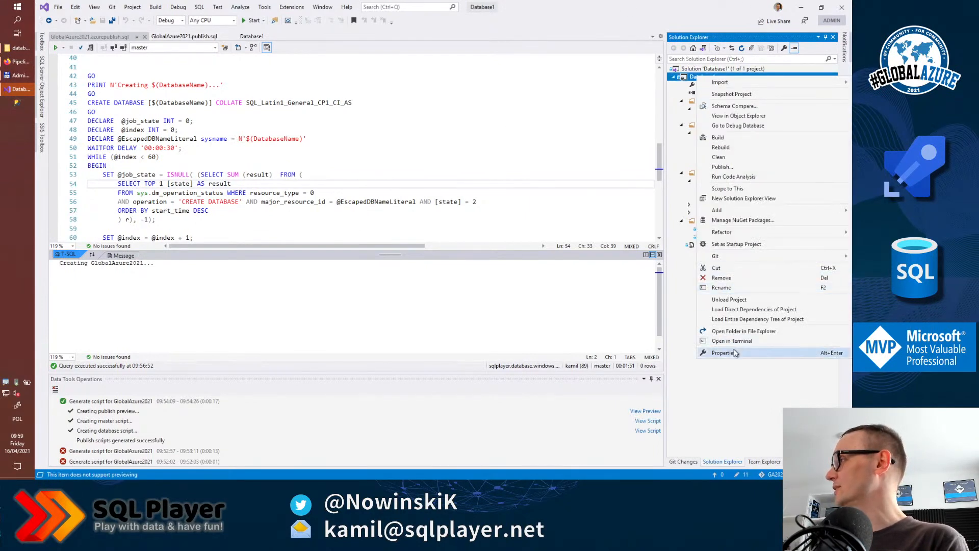
pyautogui.click(724, 353)
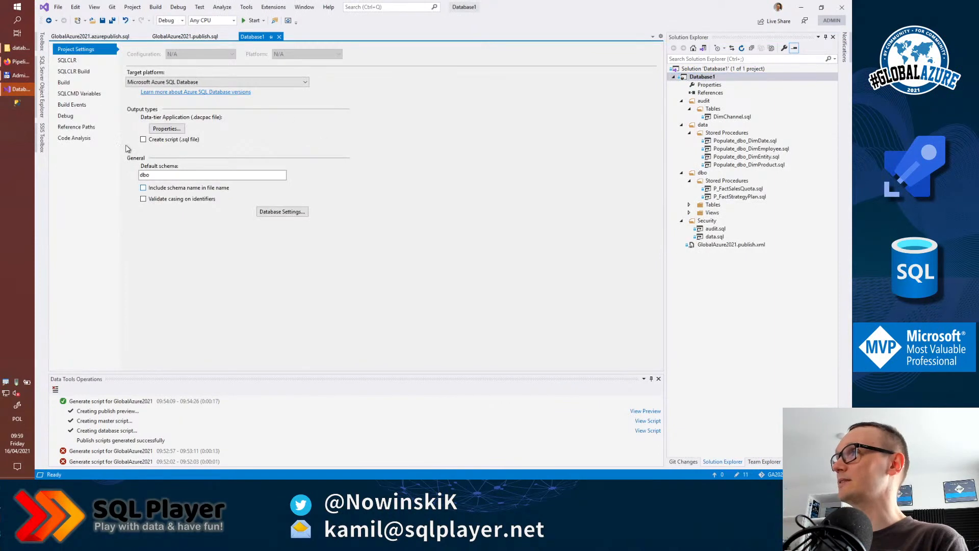
pyautogui.click(84, 82)
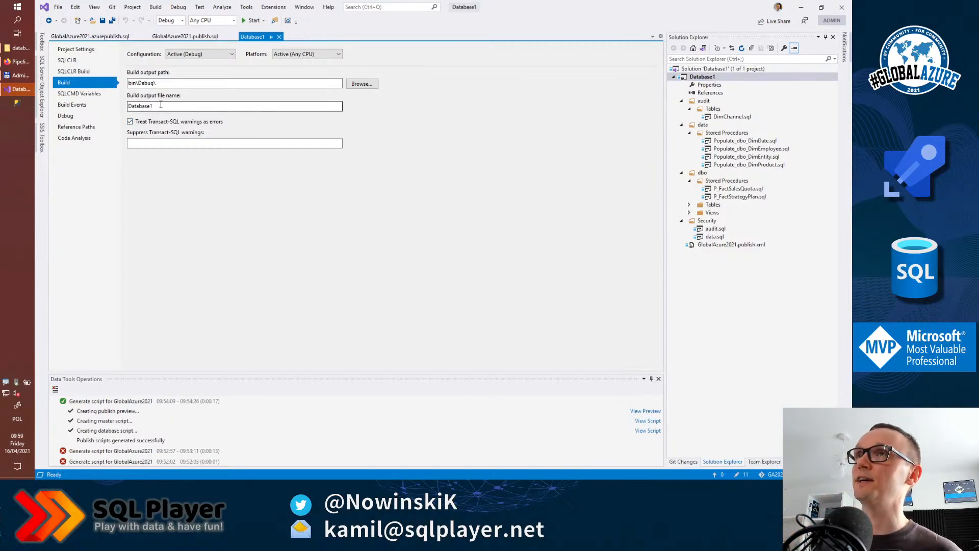
# Step: Open the Releases page in Azure DevOps and check the execution message of GlobalAzure2021.azurepublish.sql in Visual Studio
pyautogui.click(801, 7)
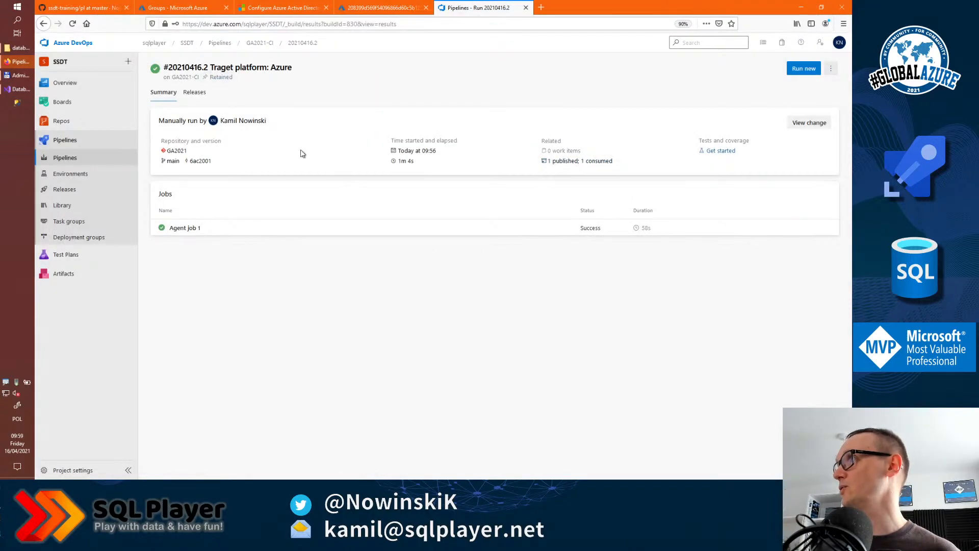
pyautogui.click(71, 189)
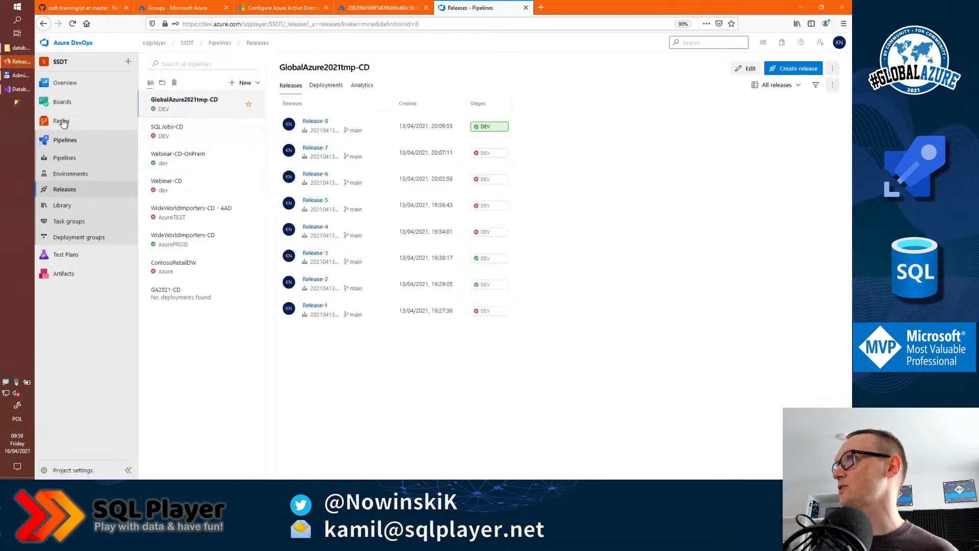
pyautogui.click(18, 89)
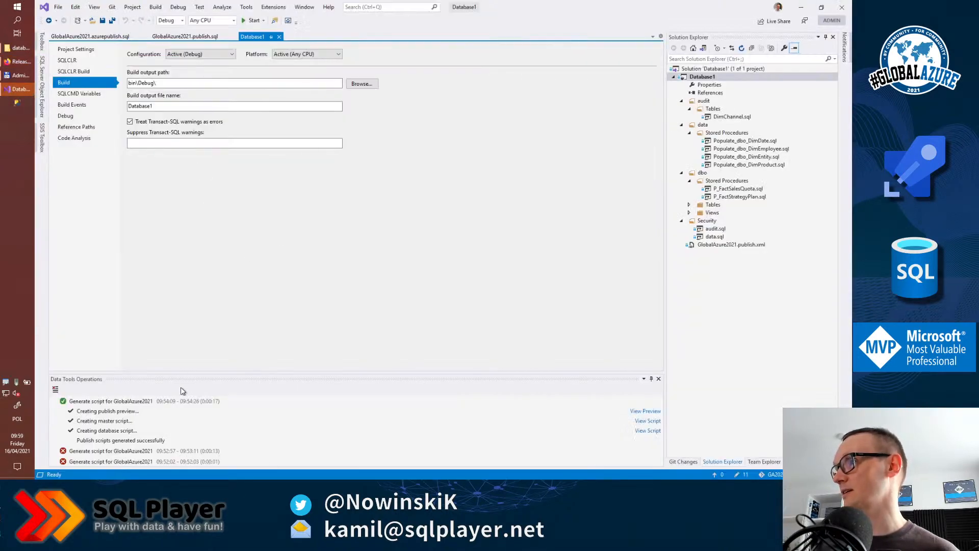
pyautogui.click(90, 36)
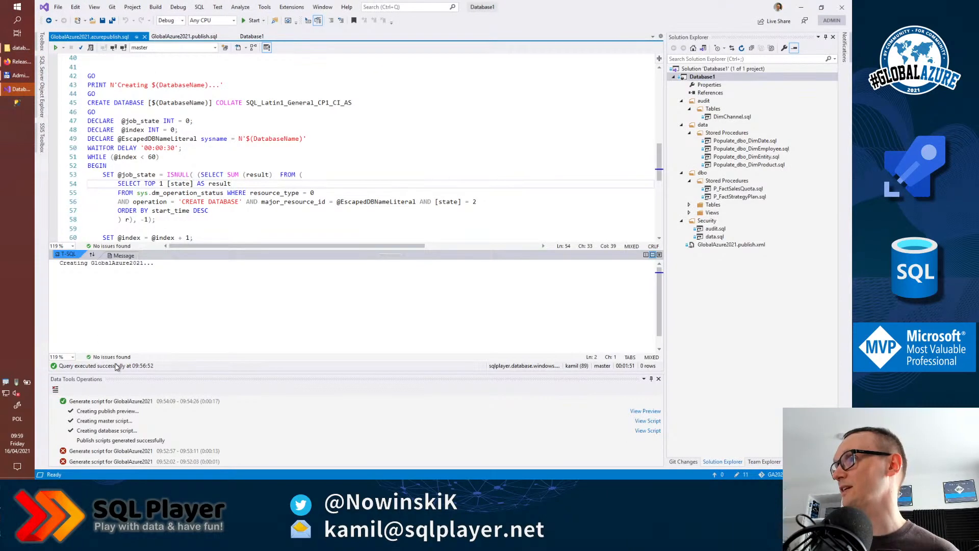
pyautogui.click(147, 269)
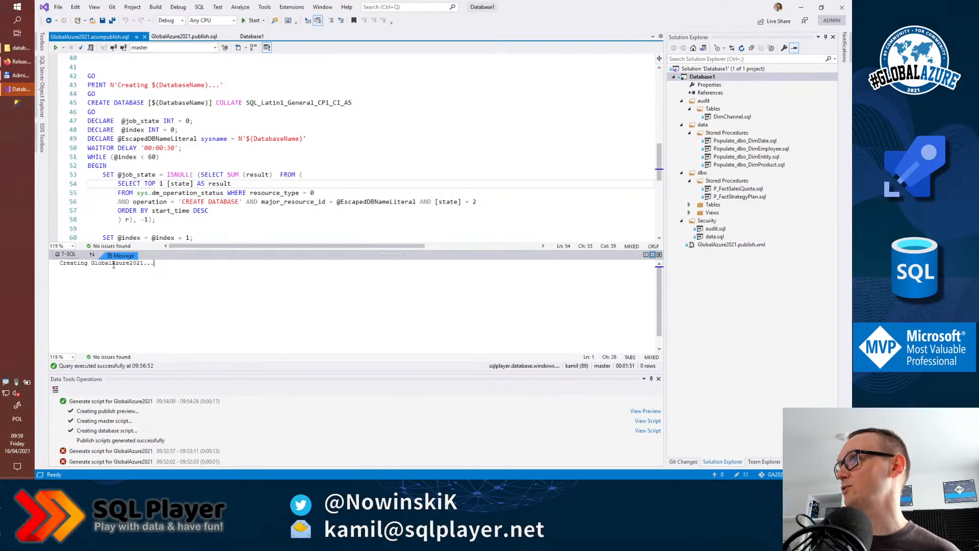
pyautogui.moveTo(112, 264); pyautogui.dragTo(151, 264)
# Step: Create a release of GA2021-CD in Azure DevOps from _GA2021-CI version 20210416.2 and open it to follow the DEV stage
pyautogui.click(801, 8)
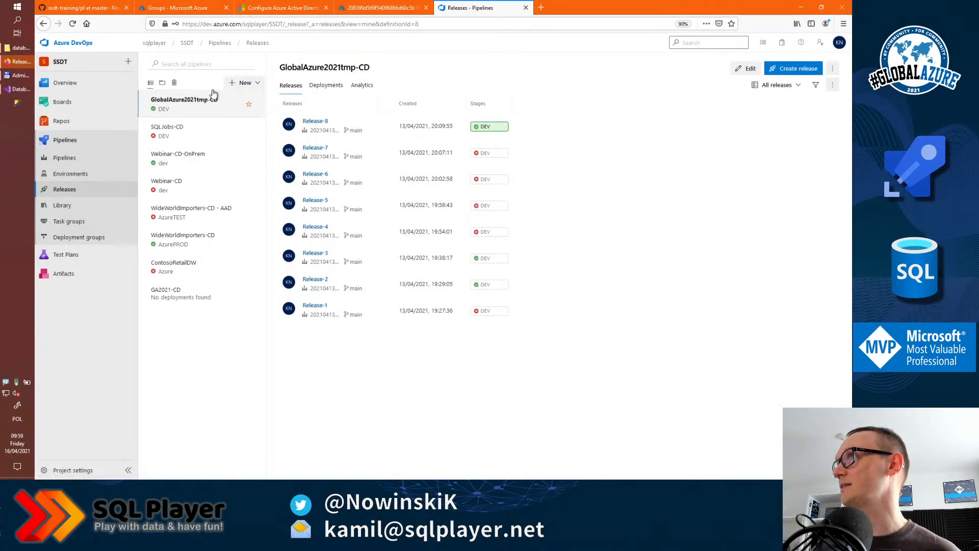
pyautogui.click(162, 84)
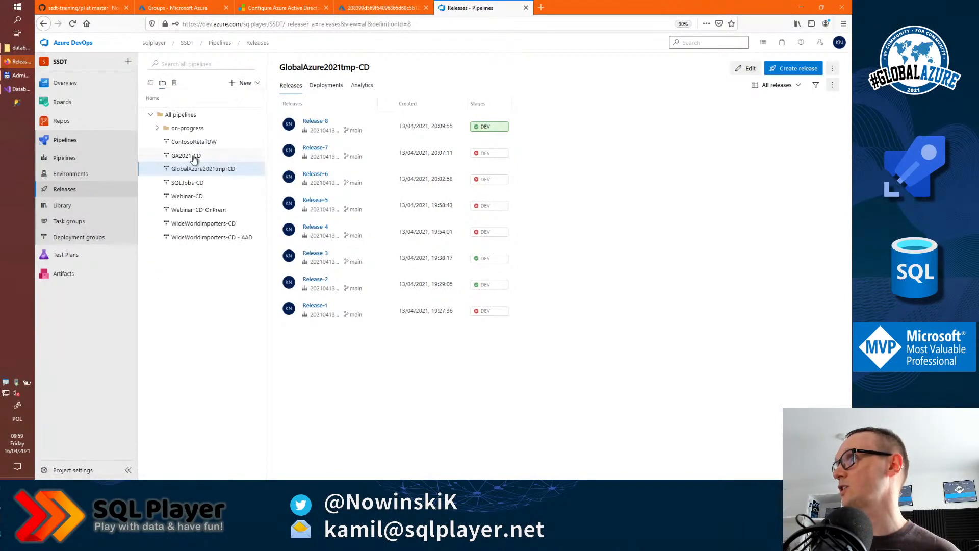
pyautogui.click(193, 157)
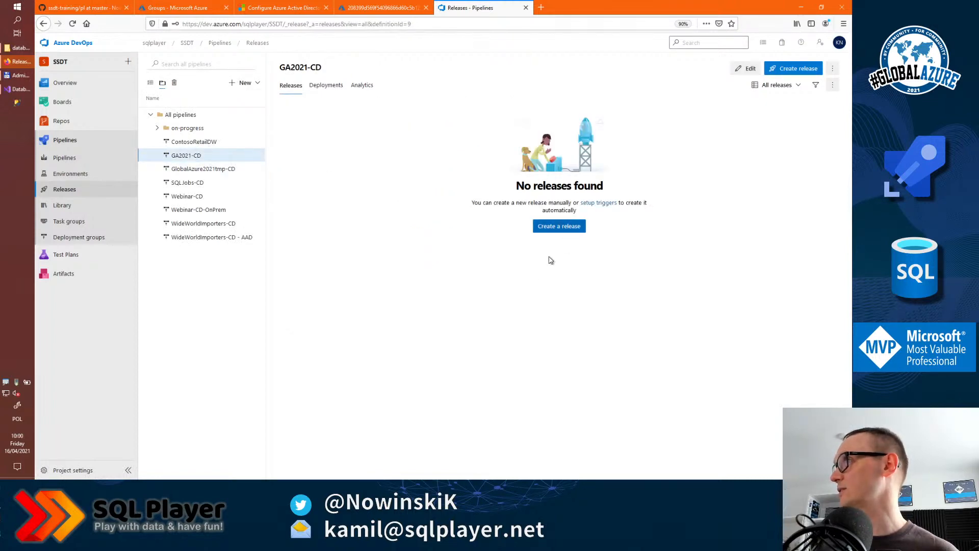
pyautogui.click(568, 227)
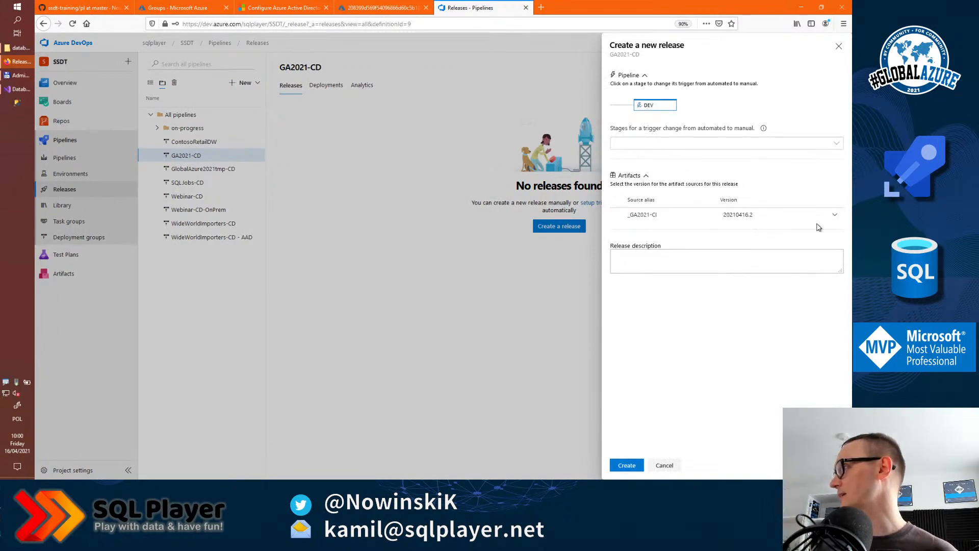
pyautogui.click(834, 214)
pyautogui.click(833, 216)
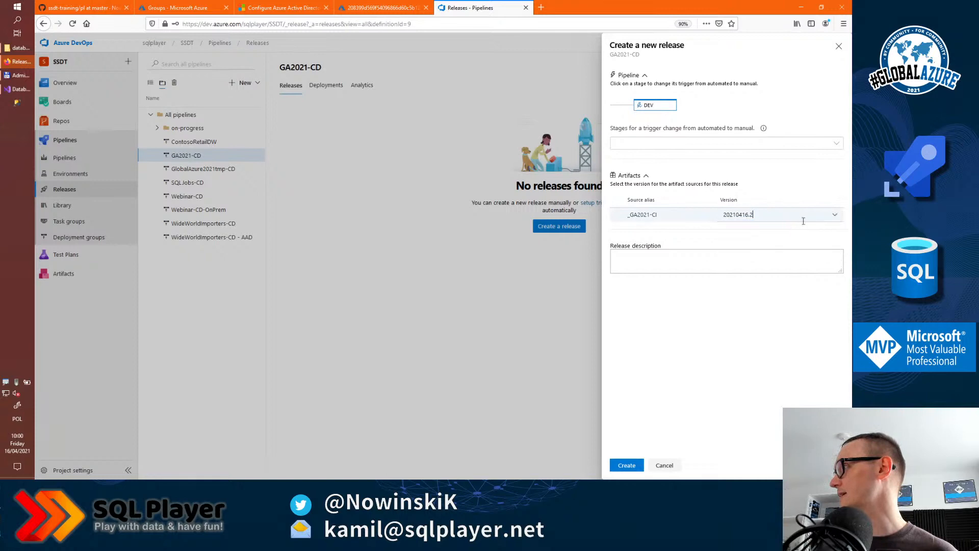
pyautogui.click(629, 466)
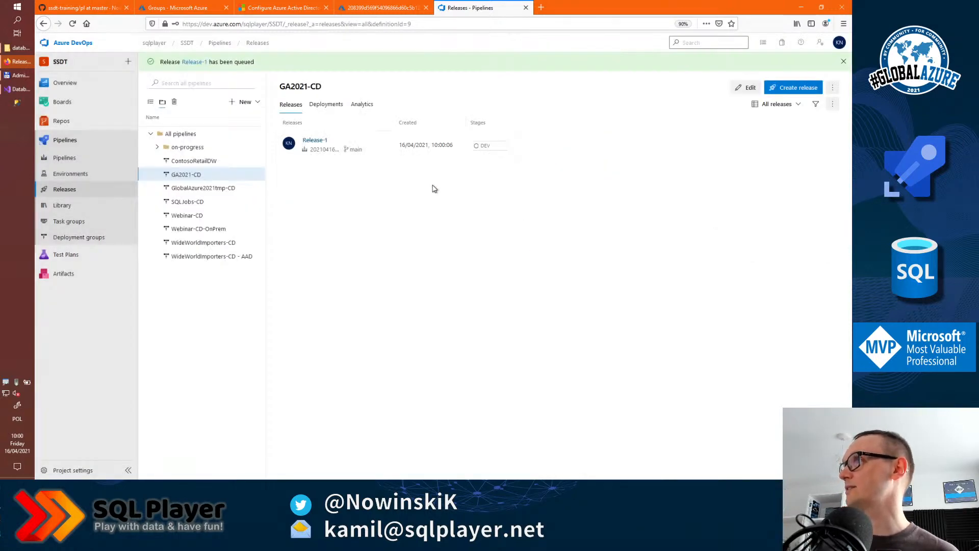
pyautogui.click(316, 142)
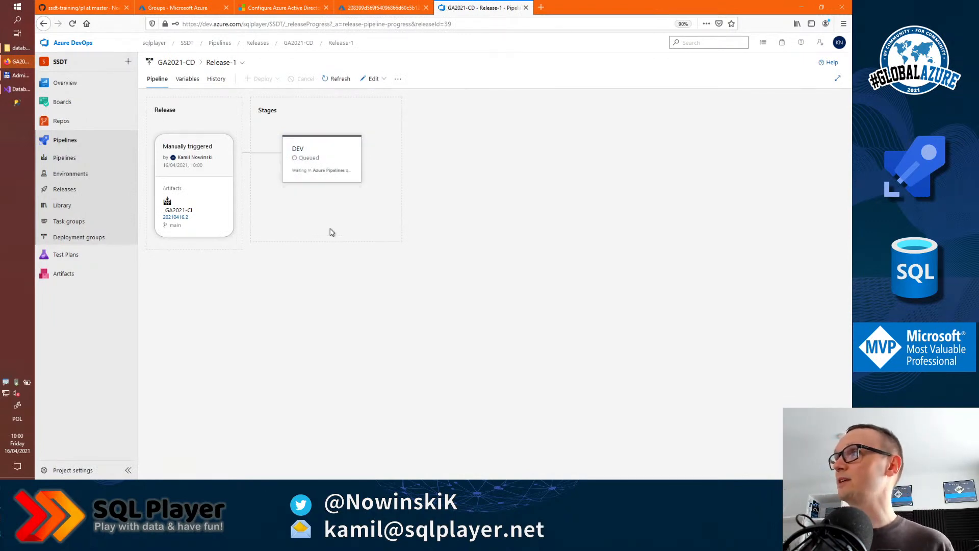
pyautogui.moveTo(322, 150)
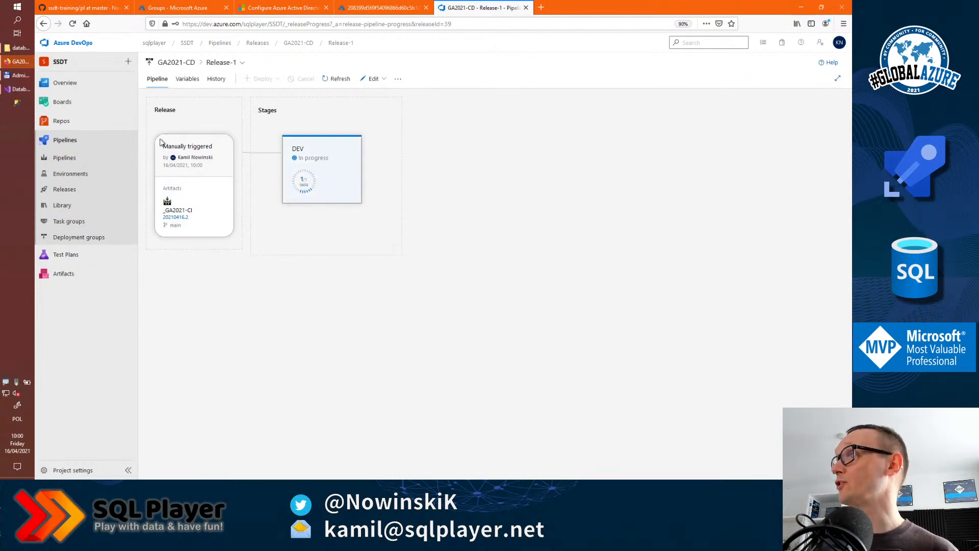
# Step: Open the GA2021-CD release pipeline definition for editing and display the tasks of its DEV stage
pyautogui.click(384, 80)
pyautogui.click(384, 109)
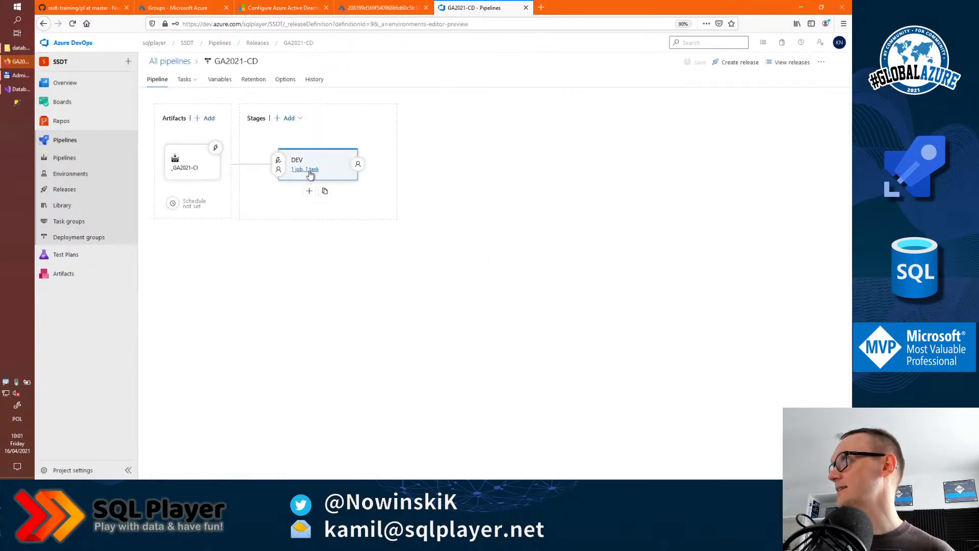
pyautogui.click(311, 169)
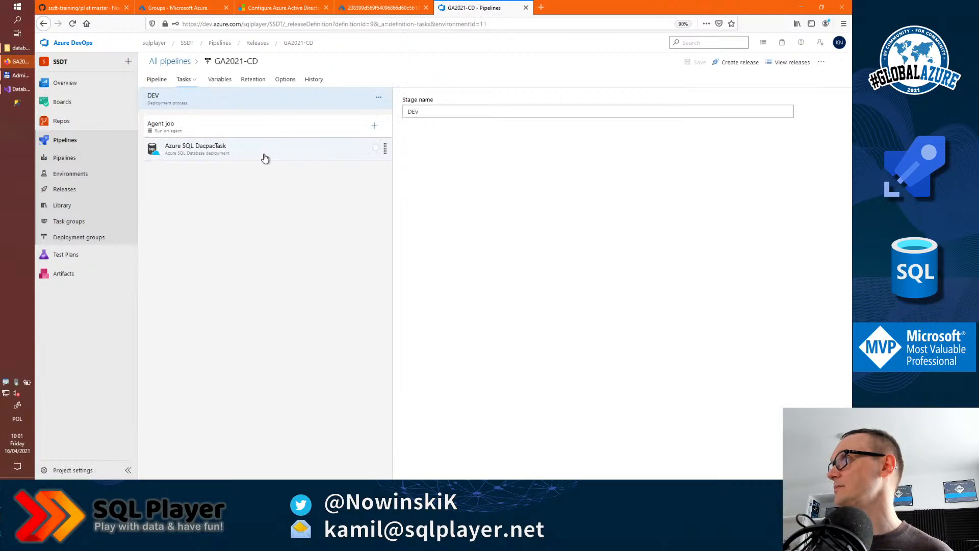
# Step: Review the Azure SQL DacpacTask settings of the DEV stage and its deployment action options, keeping Publish selected
pyautogui.click(264, 155)
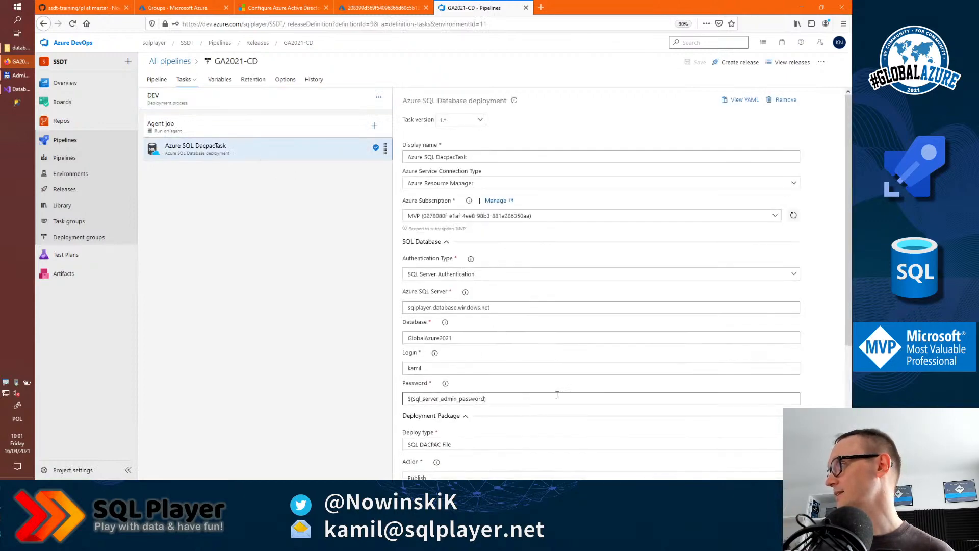
pyautogui.scroll(-3, 457, 399)
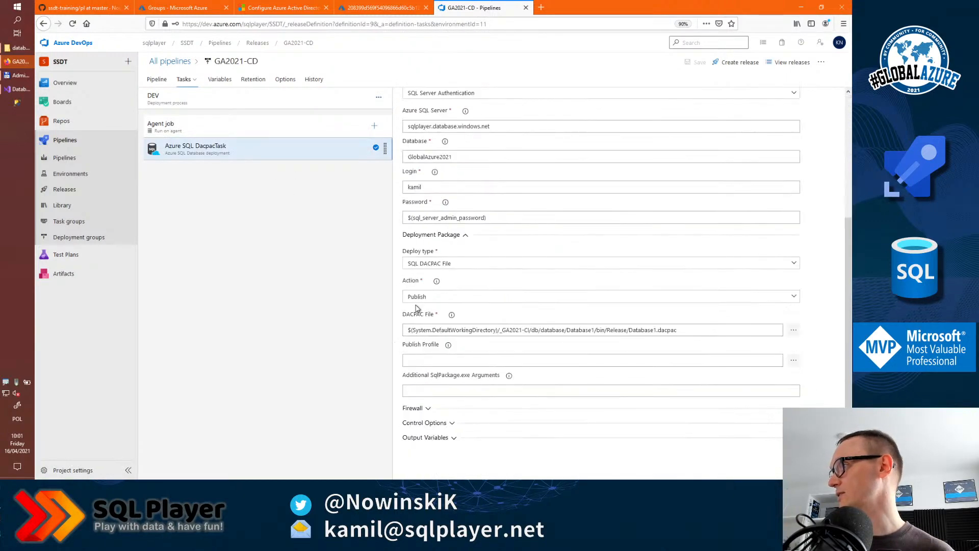
pyautogui.click(797, 302)
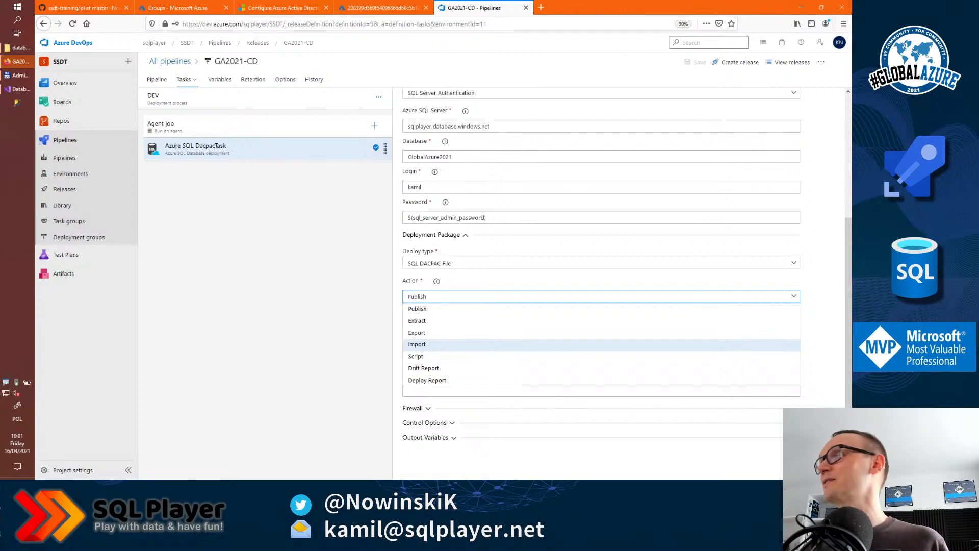
pyautogui.click(432, 307)
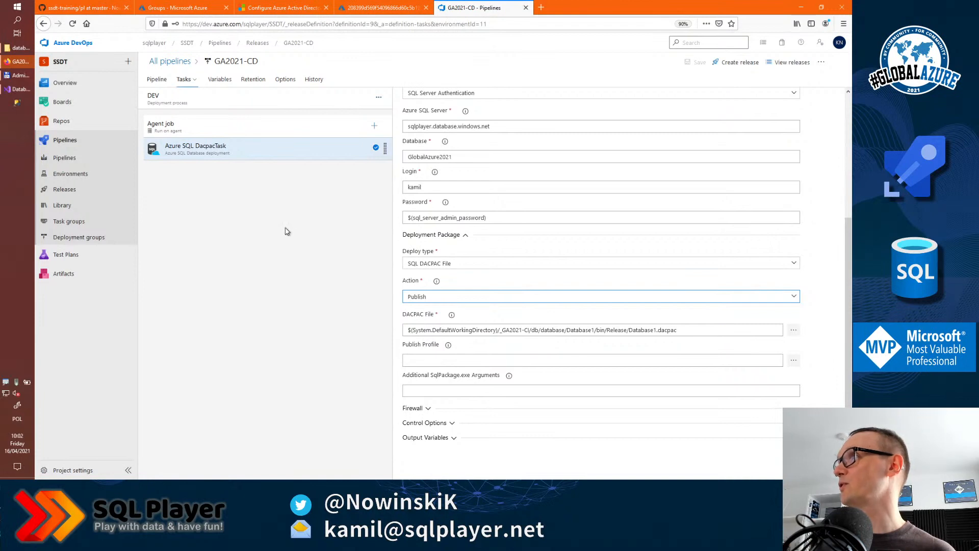
# Step: Return to the Releases page and open the Azure SQL DacpacTask log of Release-1's DEV stage
pyautogui.click(84, 198)
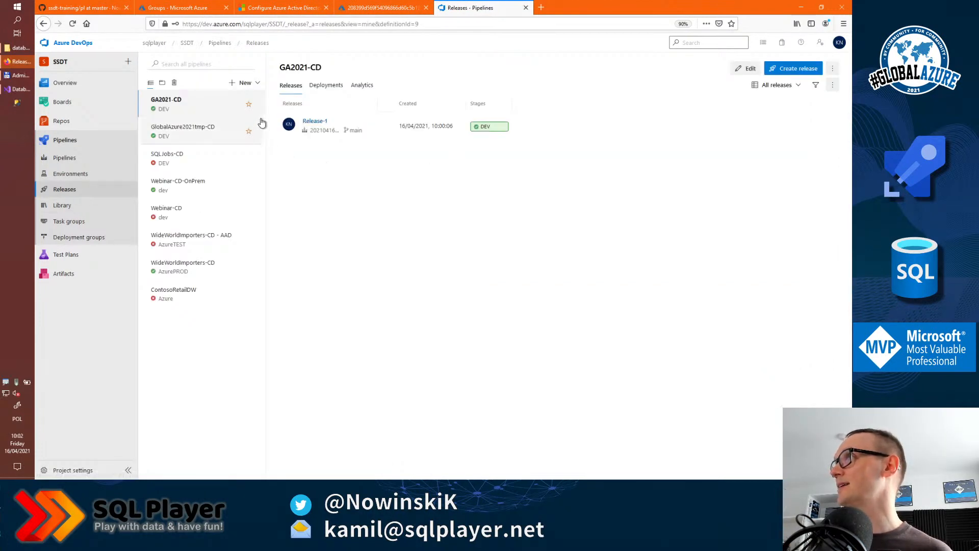
pyautogui.click(487, 128)
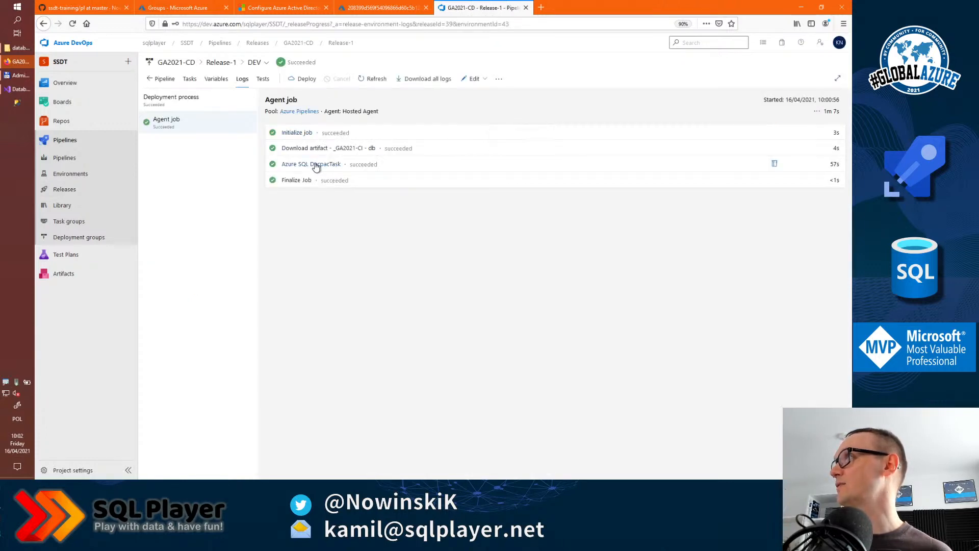
pyautogui.click(315, 165)
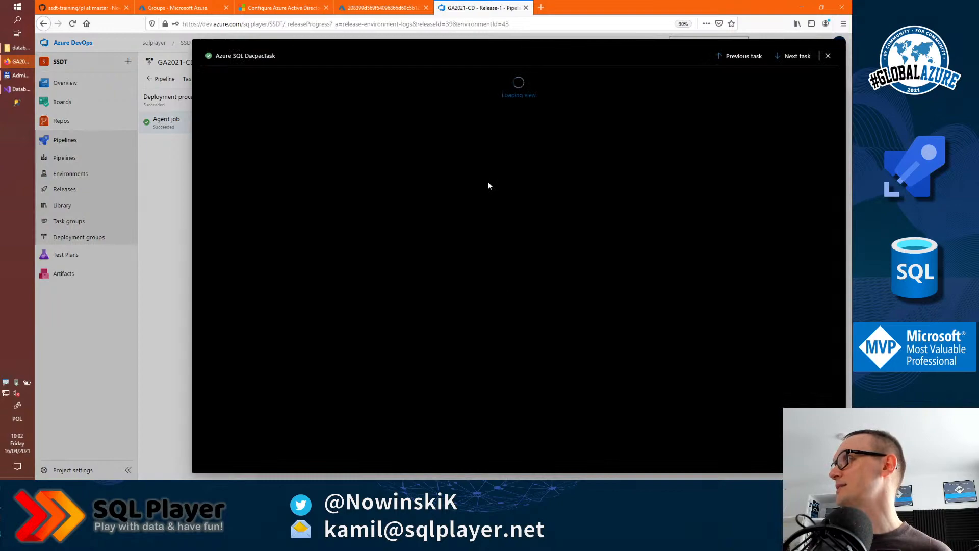
# Step: Examine the SqlPackage.exe publish command, the target database line and the object creation entries through the end of the log
pyautogui.moveTo(809, 102)
pyautogui.mouseDown()
pyautogui.moveTo(810, 121)
pyautogui.moveTo(813, 100)
pyautogui.mouseUp()
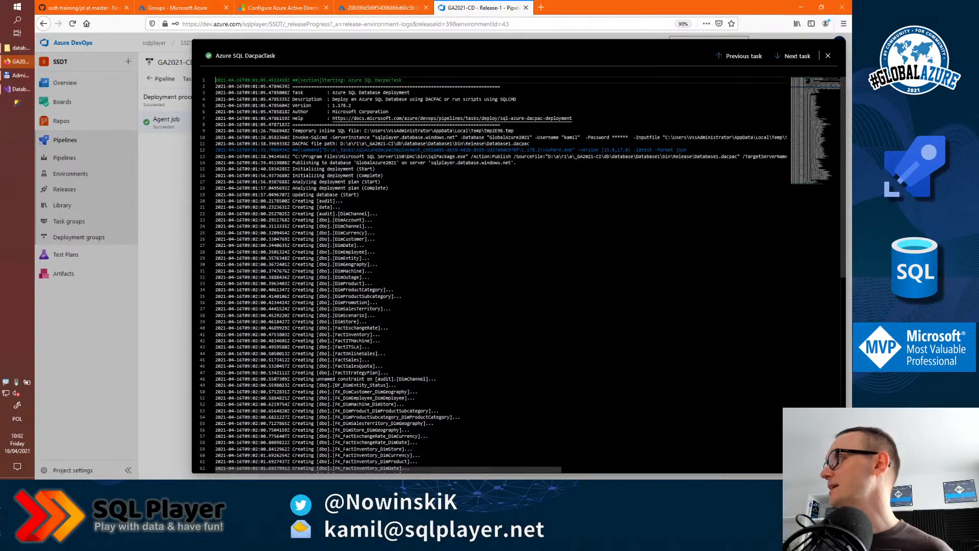
pyautogui.moveTo(429, 157); pyautogui.dragTo(758, 157)
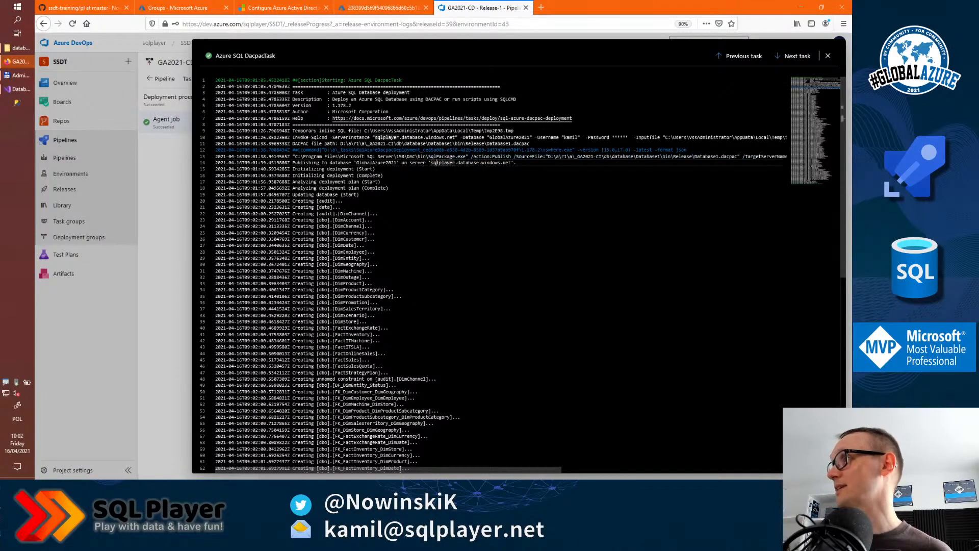
pyautogui.moveTo(416, 156); pyautogui.dragTo(475, 156)
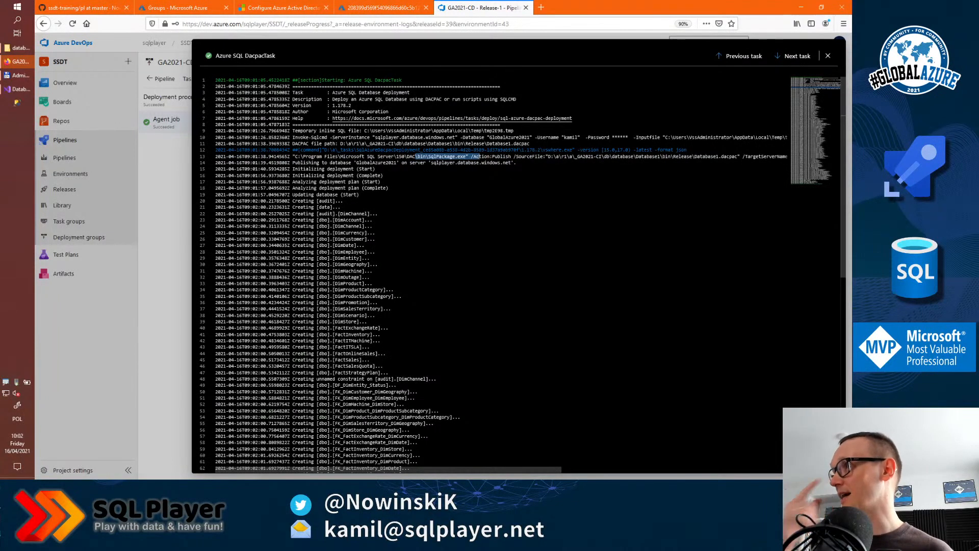
pyautogui.click(330, 162)
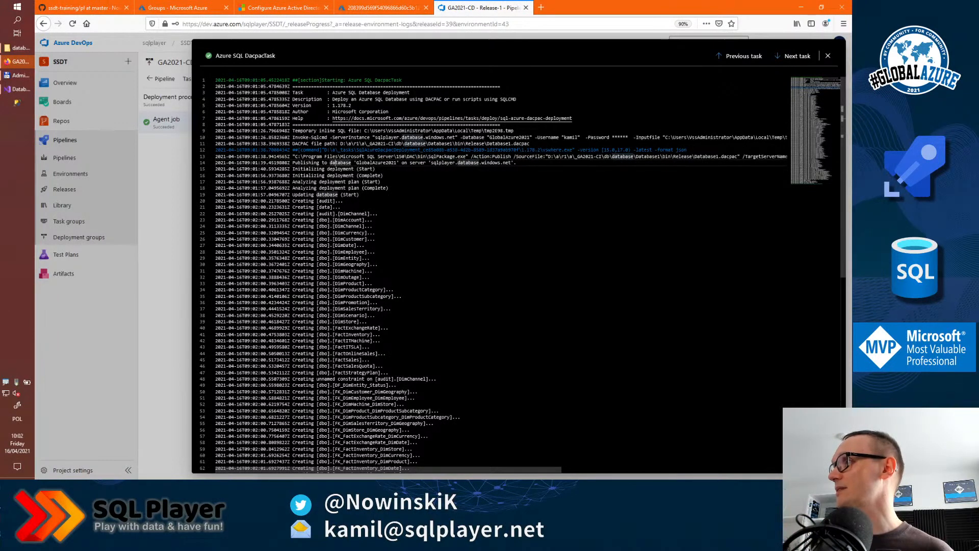
pyautogui.moveTo(293, 188); pyautogui.dragTo(370, 347)
pyautogui.scroll(-17, 377, 336)
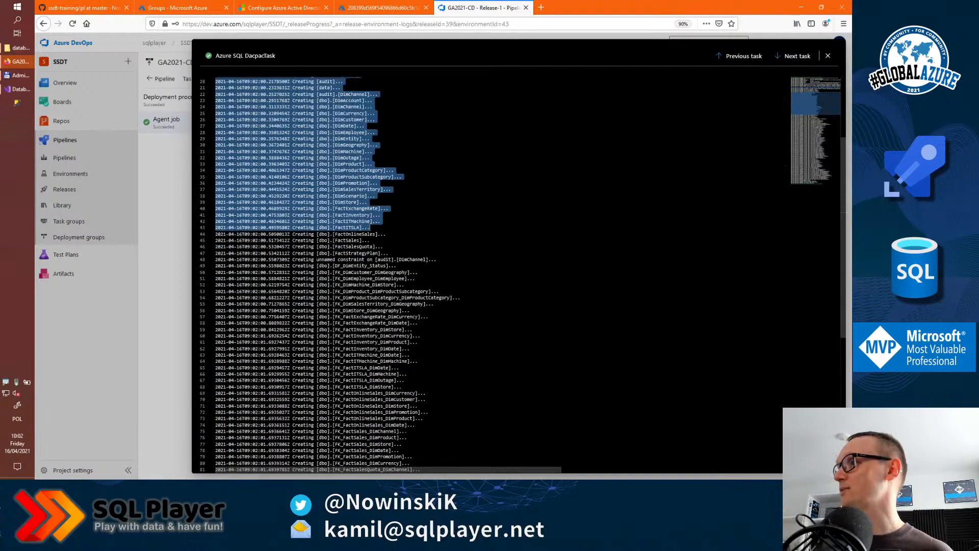
pyautogui.scroll(-3, 427, 260)
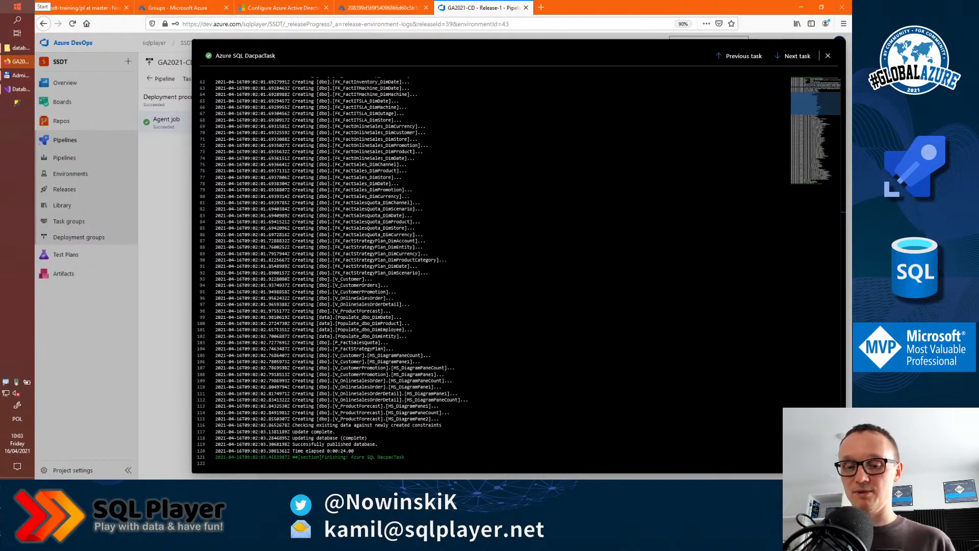
# Step: Switch to the slide presentation and advance to the "SSDT offers much more..." slide
pyautogui.hotkey('alt', 'Tab')
pyautogui.press('Right')
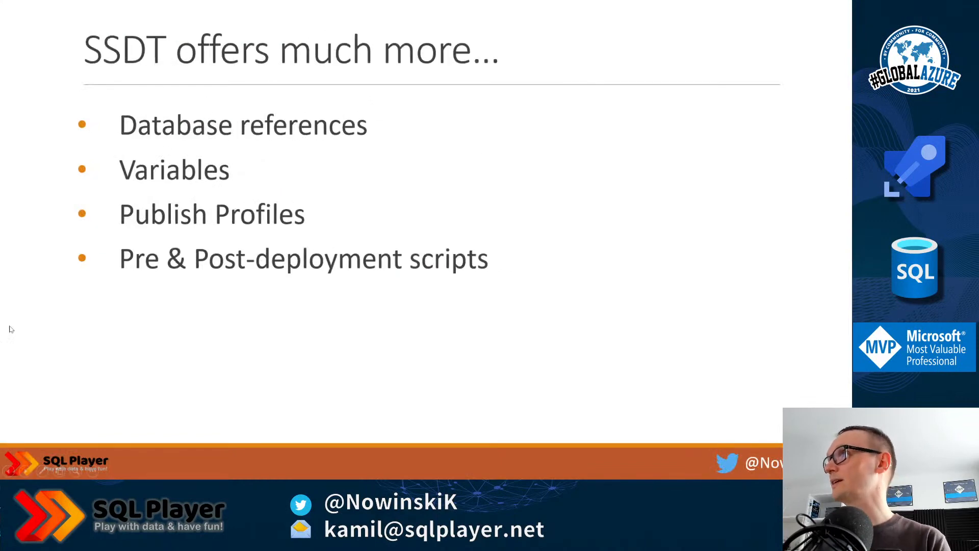